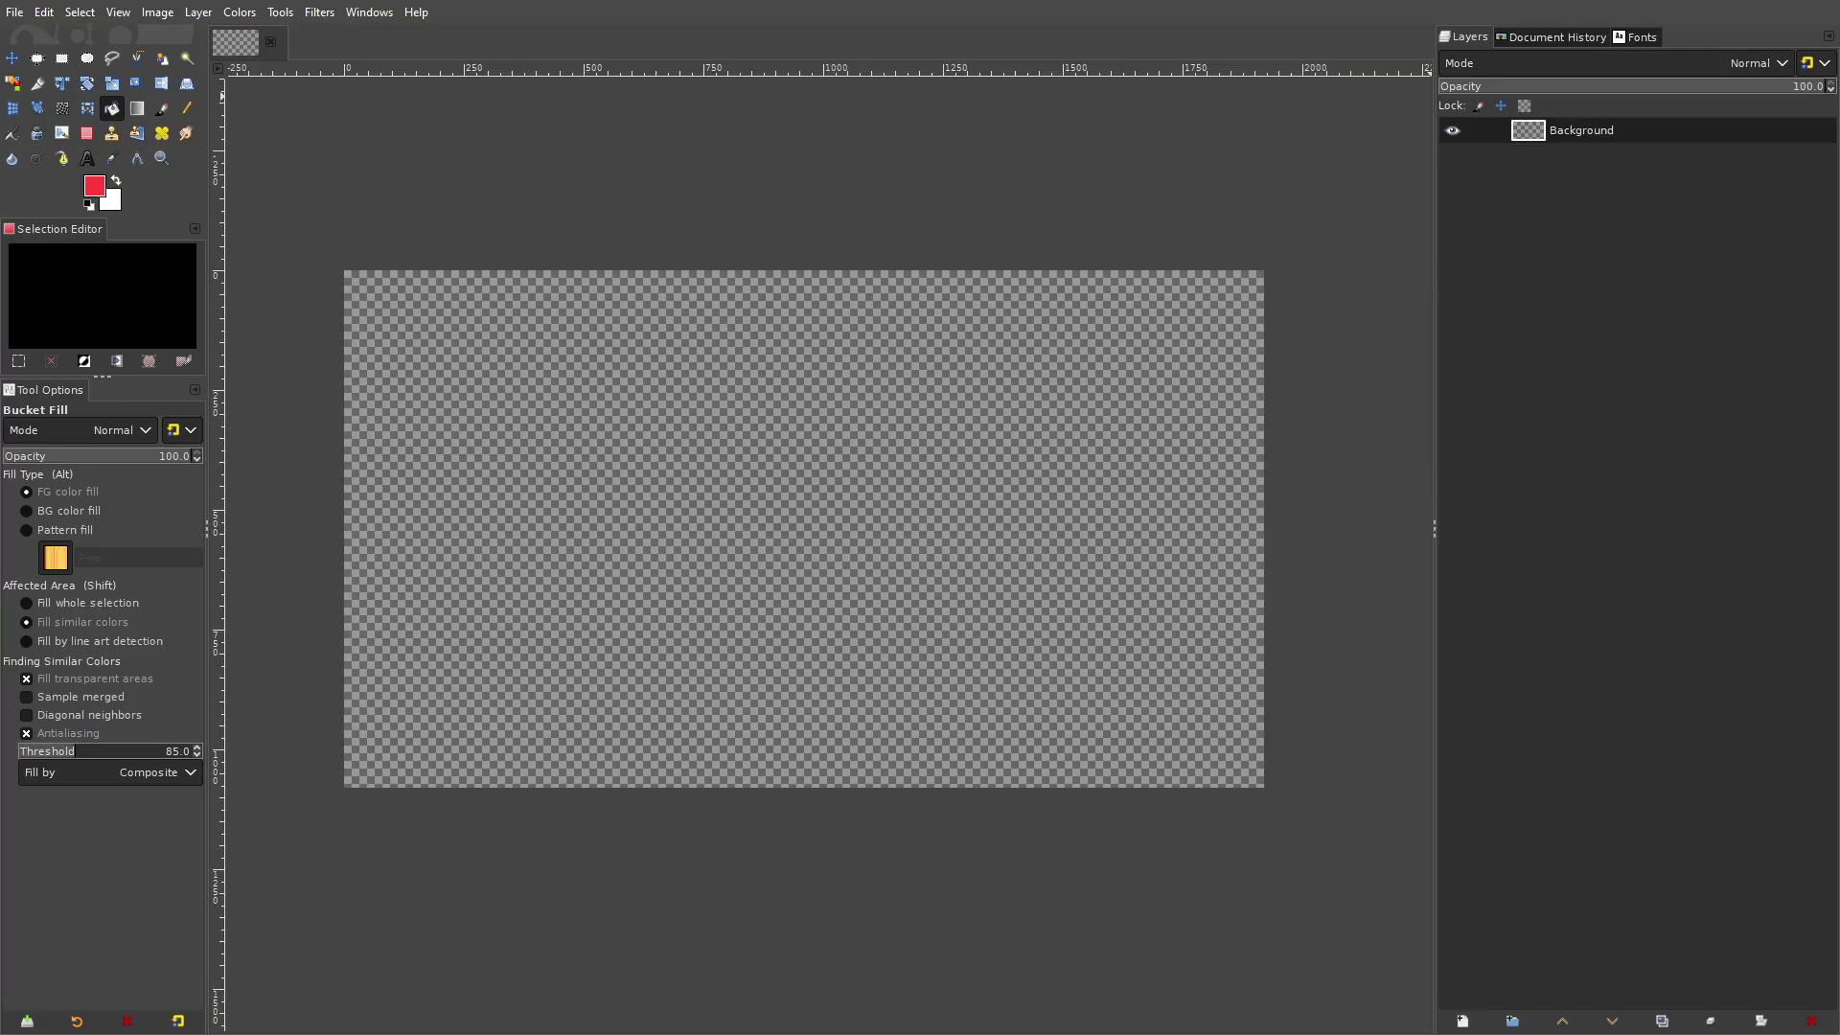
Import the Spider-Man cutout as a new layer and move it right and slightly down towards the canvas centre
{"action": "left_click_drag", "start_coordinate": [220, 209], "coordinate": [551, 324]}
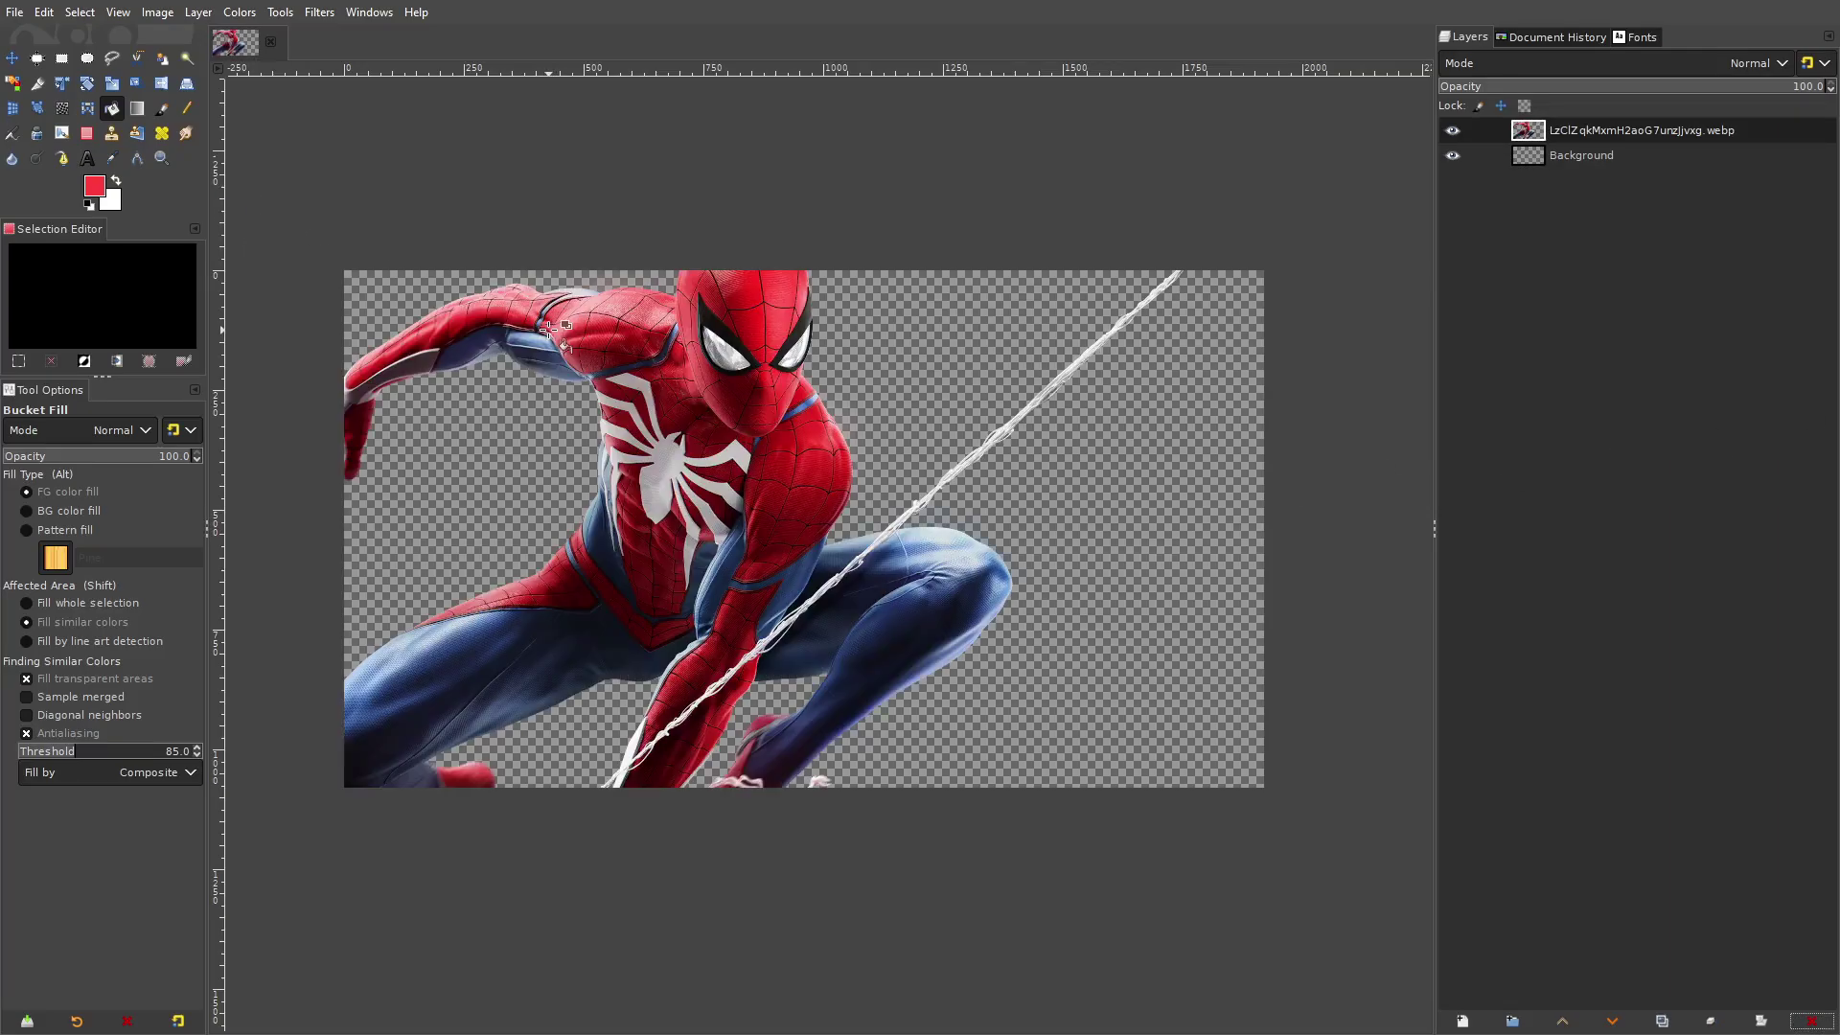
{"action": "key", "text": "m"}
{"action": "left_click_drag", "start_coordinate": [683, 438], "coordinate": [824, 478]}
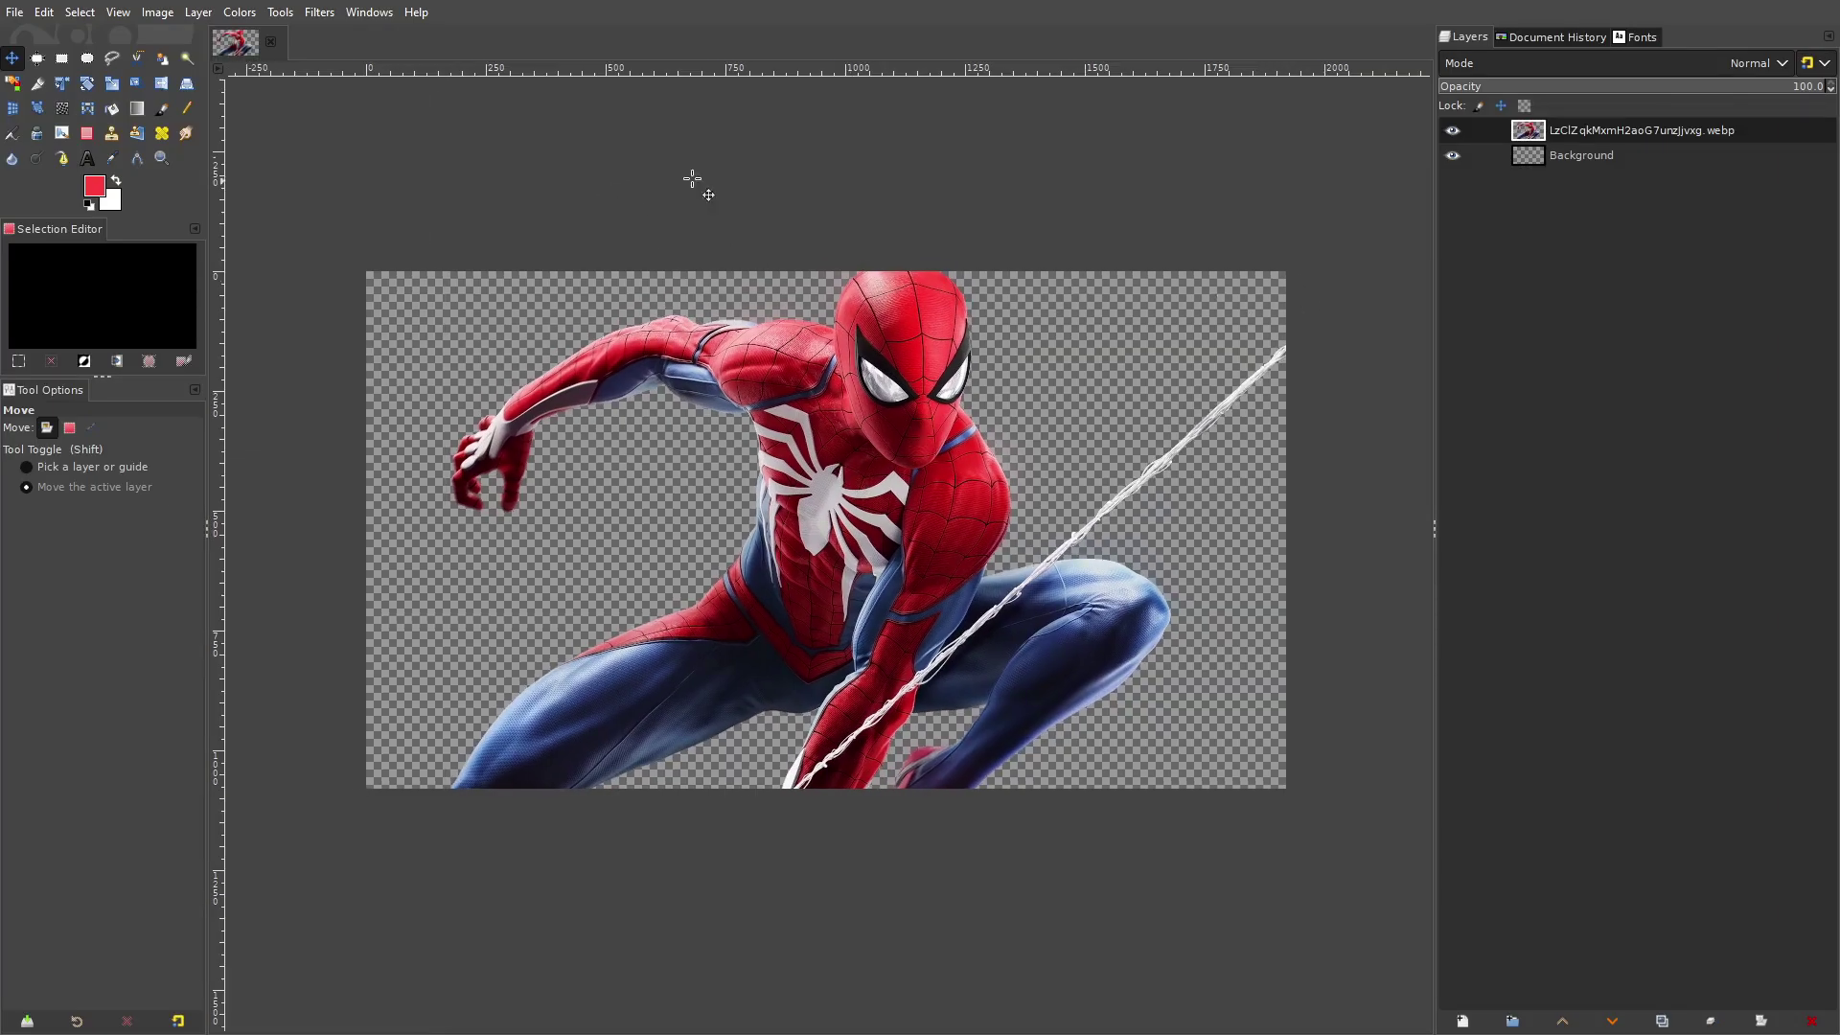
Sample the bright red on Spider-Man's mask with the Color Picker as the foreground colour
{"action": "left_click", "coordinate": [112, 159]}
{"action": "key", "text": "1"}
{"action": "scroll", "coordinate": [1028, 403], "scroll_direction": "up", "scroll_amount": 1}
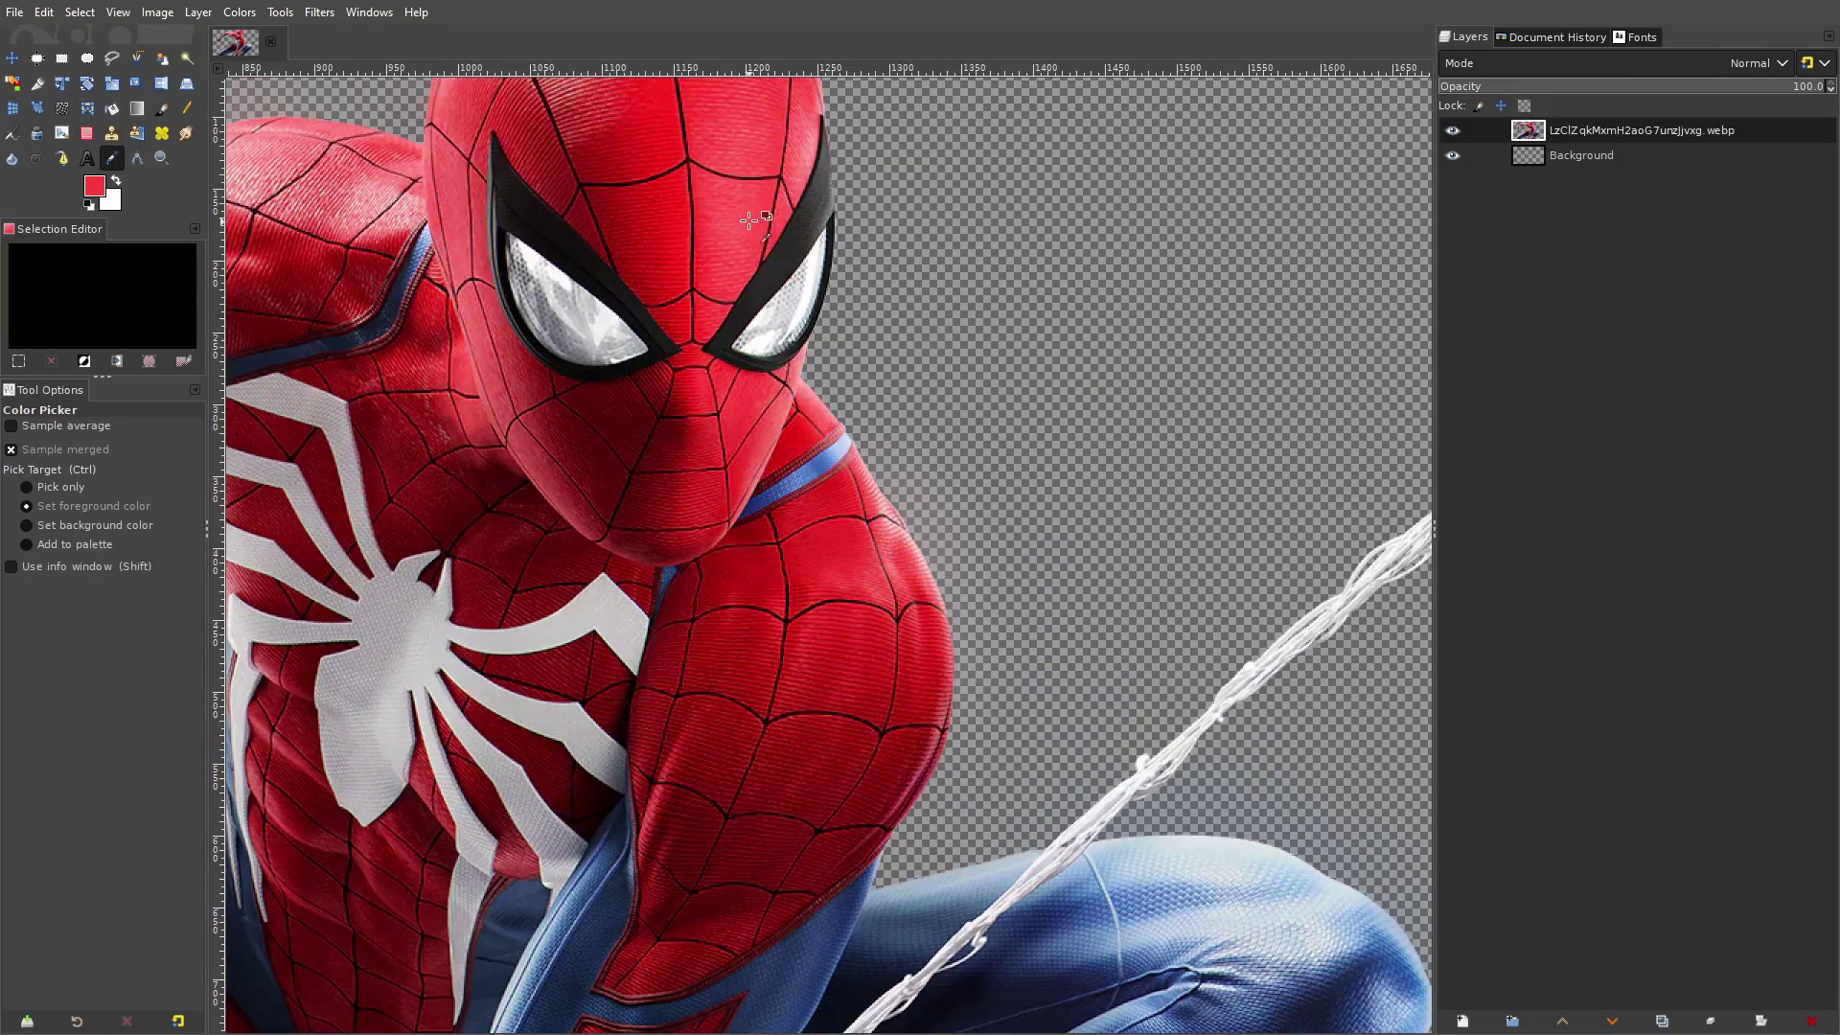
{"action": "left_click", "coordinate": [688, 211]}
{"action": "scroll", "coordinate": [841, 316], "scroll_direction": "down", "scroll_amount": 1}
{"action": "left_click_drag", "start_coordinate": [841, 316], "coordinate": [1068, 297]}
Bucket-fill the Background layer with the sampled red foreground colour
{"action": "left_click", "coordinate": [1584, 157]}
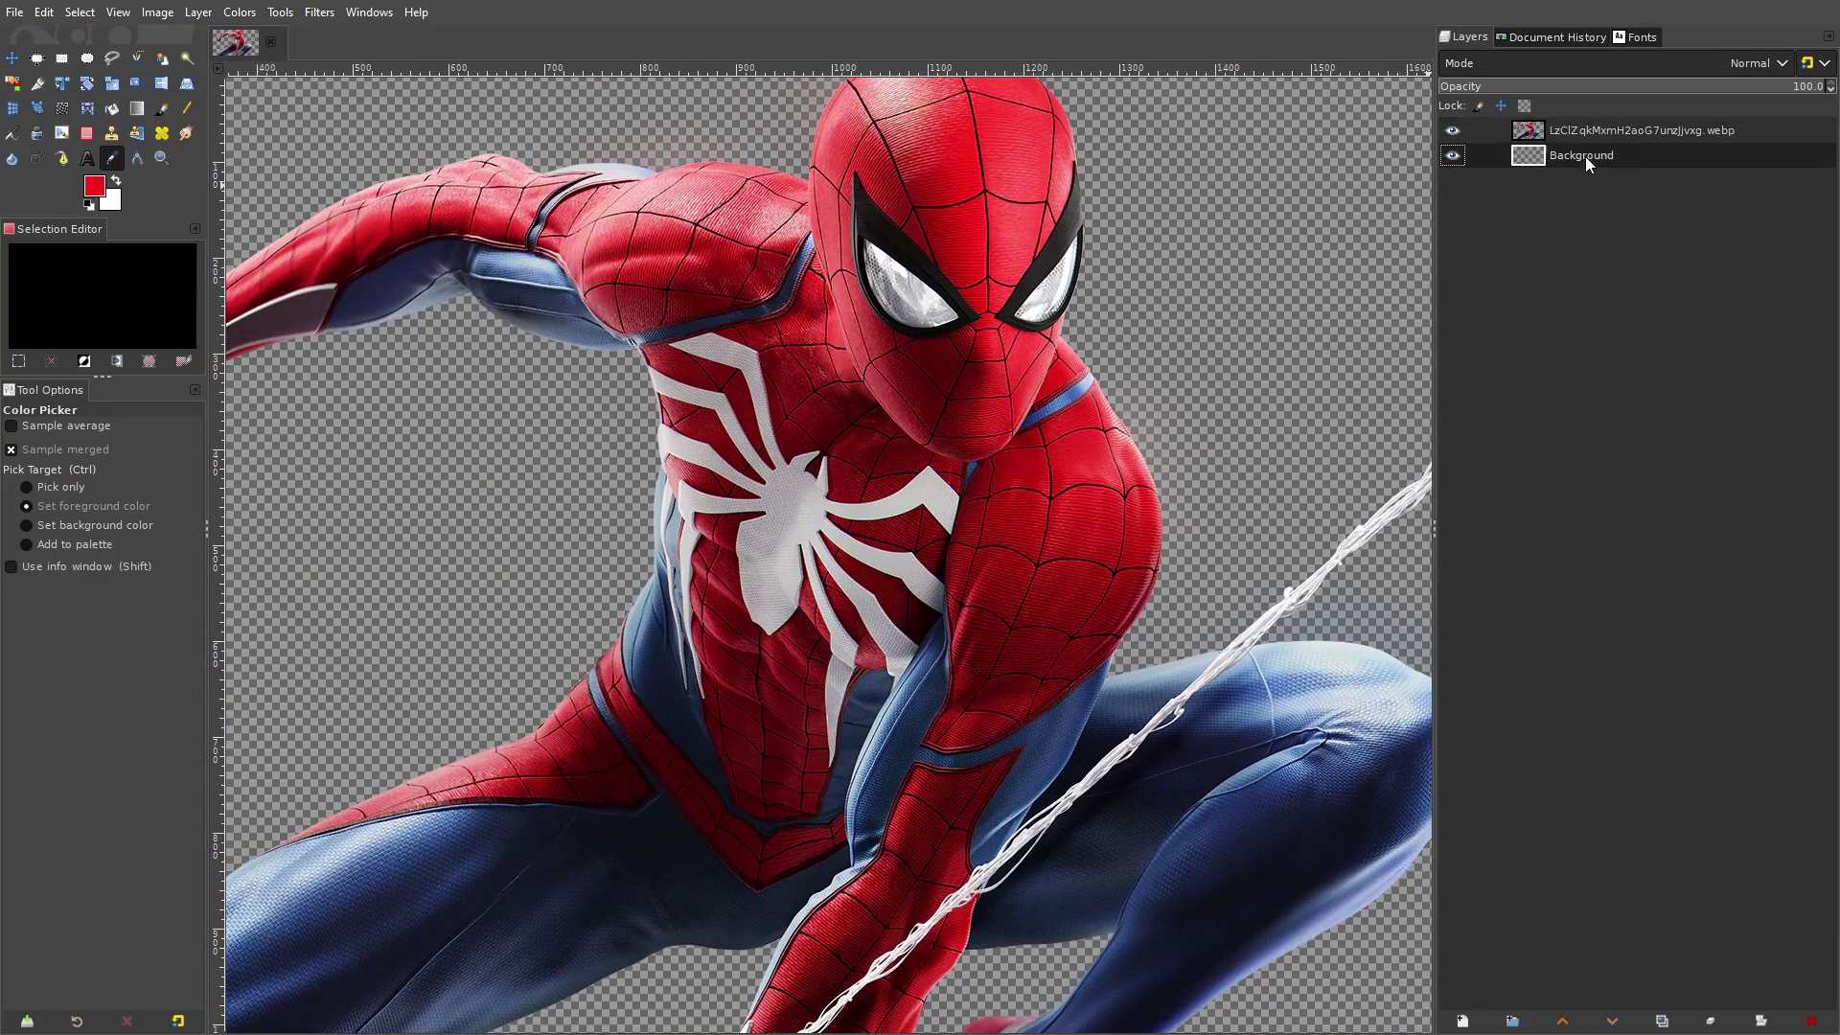
{"action": "left_click", "coordinate": [111, 108]}
{"action": "left_click", "coordinate": [582, 300]}
{"action": "scroll", "coordinate": [842, 508], "scroll_direction": "down", "scroll_amount": 4}
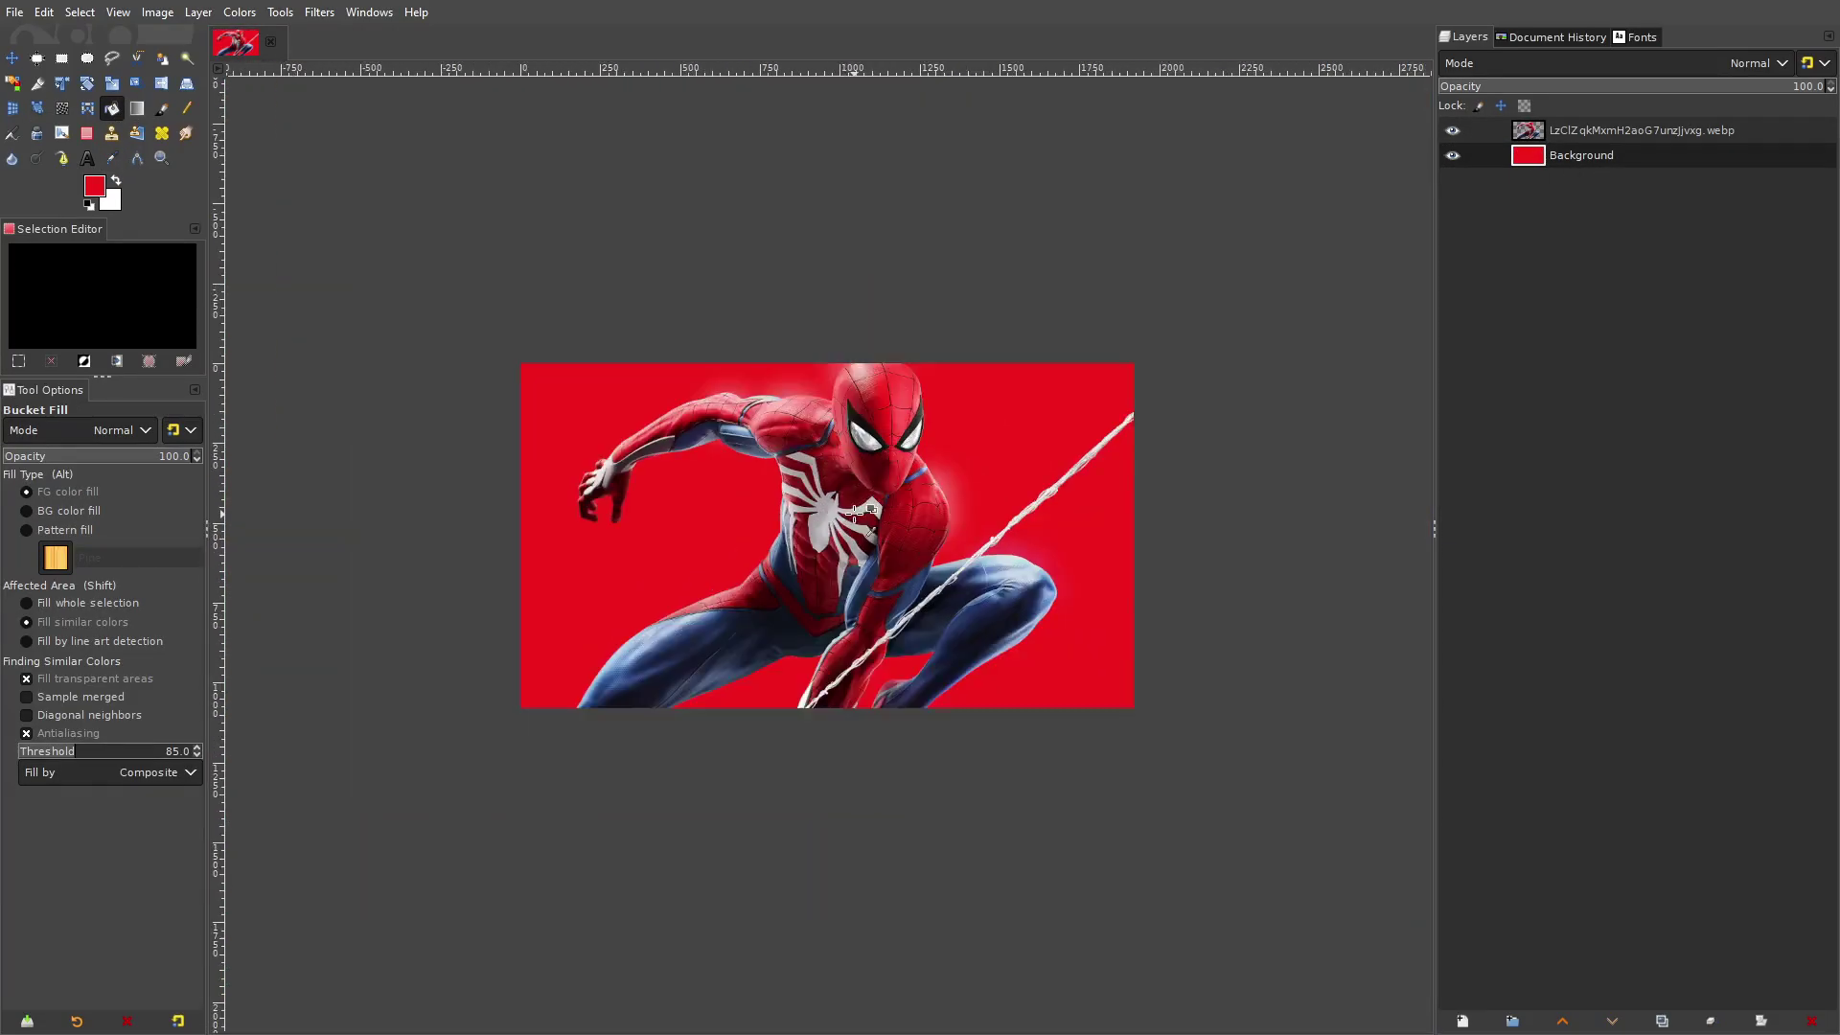
{"action": "scroll", "coordinate": [859, 517], "scroll_direction": "up", "scroll_amount": 2}
{"action": "scroll", "coordinate": [861, 517], "scroll_direction": "down", "scroll_amount": 4}
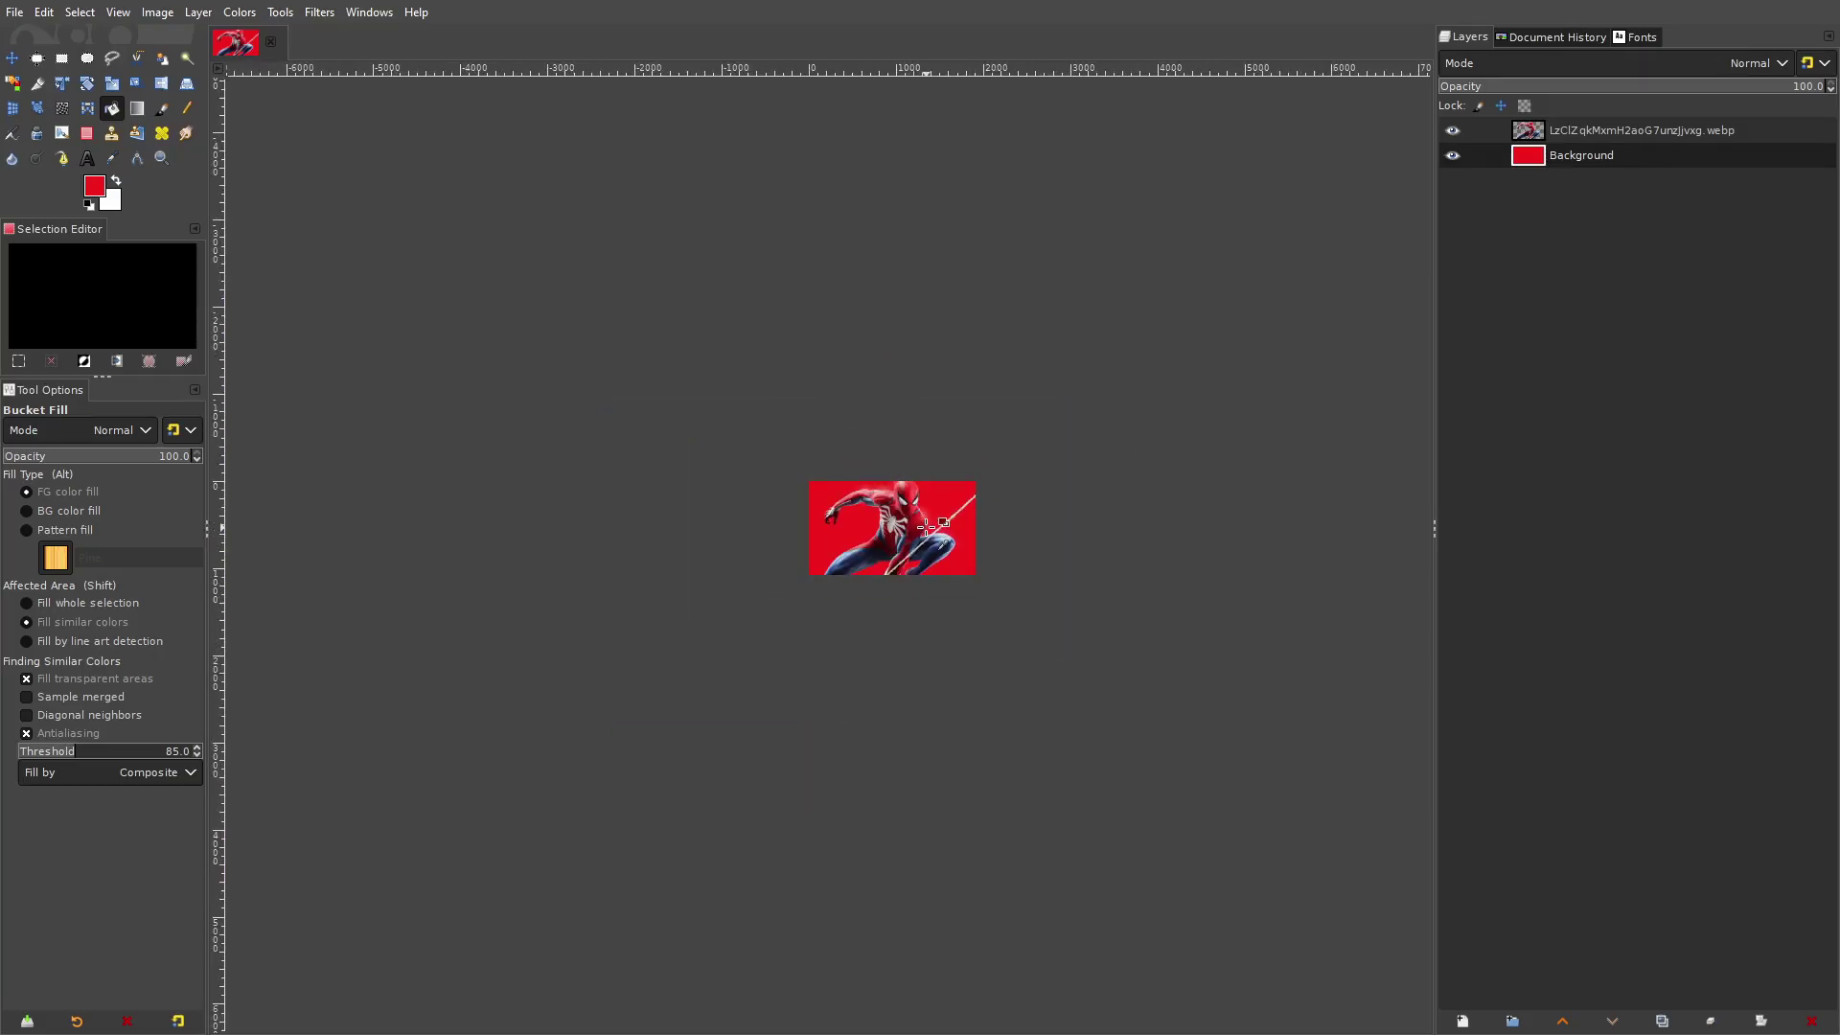
{"action": "scroll", "coordinate": [928, 528], "scroll_direction": "up", "scroll_amount": 4}
Lower the Background layer's hue slightly with Hue-Saturation, and activate the Text tool
{"action": "left_click", "coordinate": [239, 12]}
{"action": "left_click", "coordinate": [263, 112]}
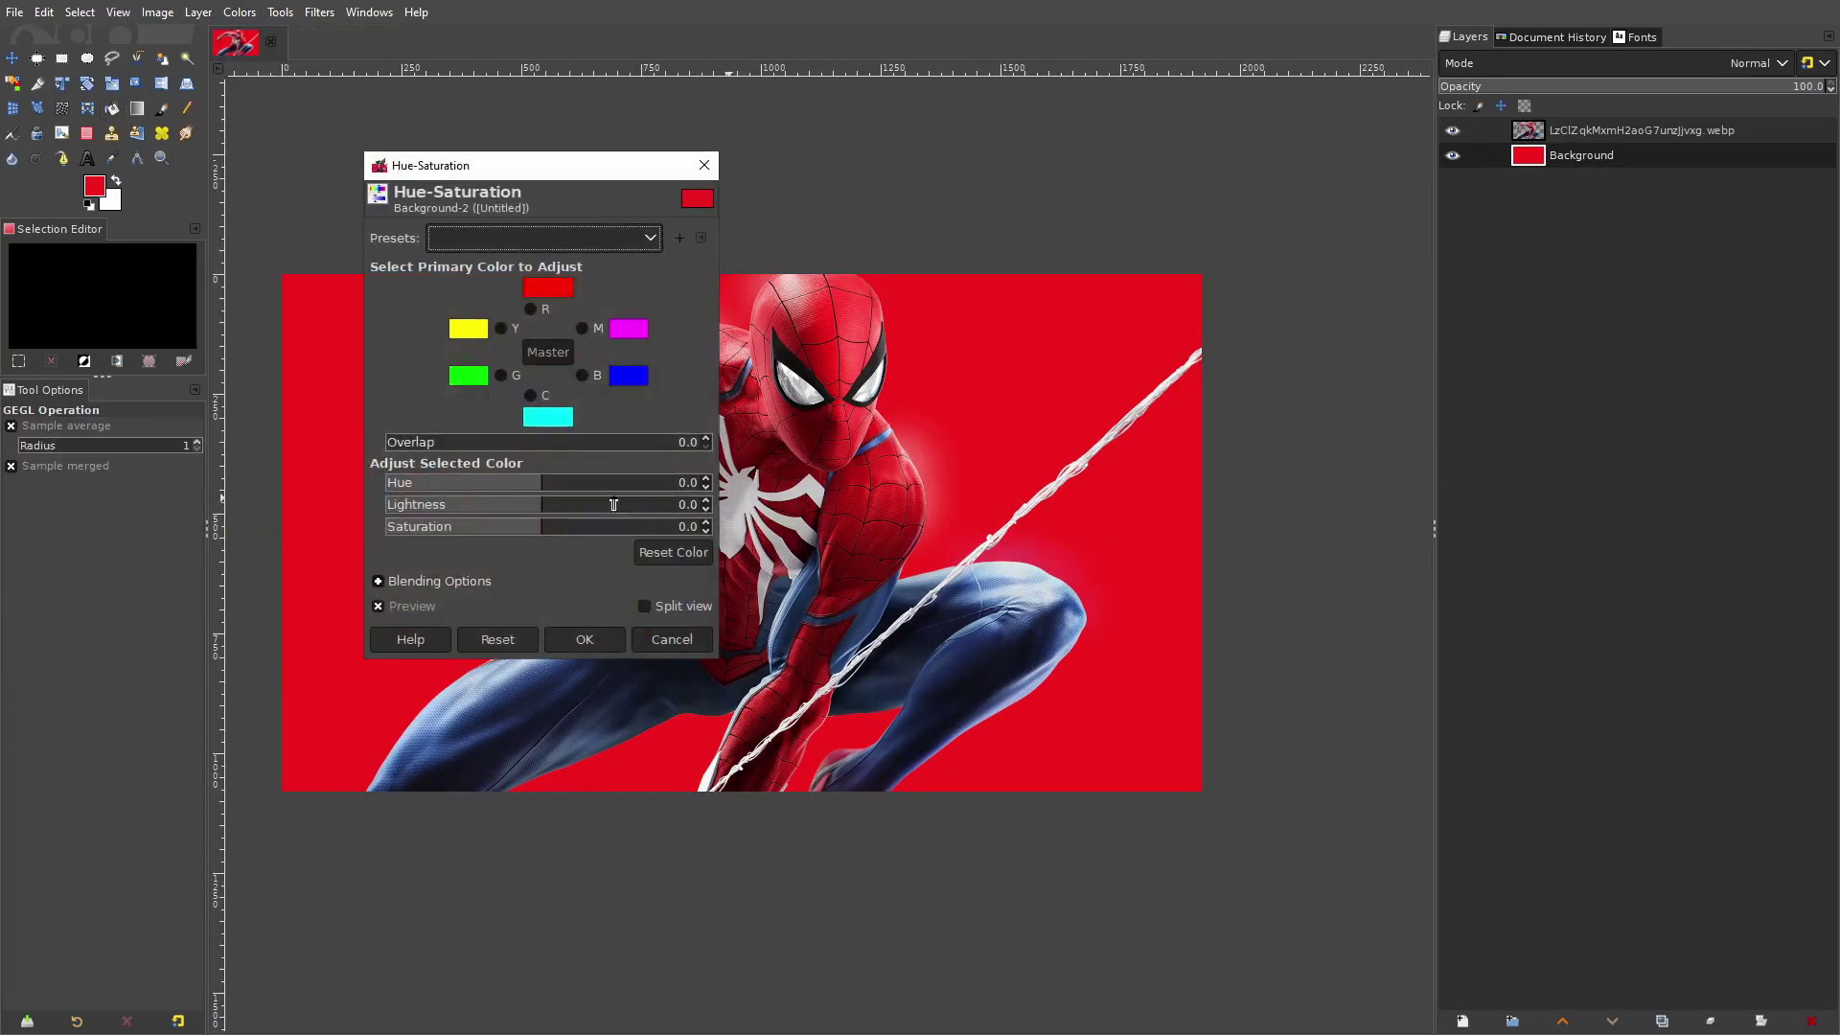
{"action": "left_click_drag", "start_coordinate": [586, 491], "coordinate": [539, 489]}
{"action": "left_click", "coordinate": [585, 639]}
{"action": "scroll", "coordinate": [767, 556], "scroll_direction": "down", "scroll_amount": 2}
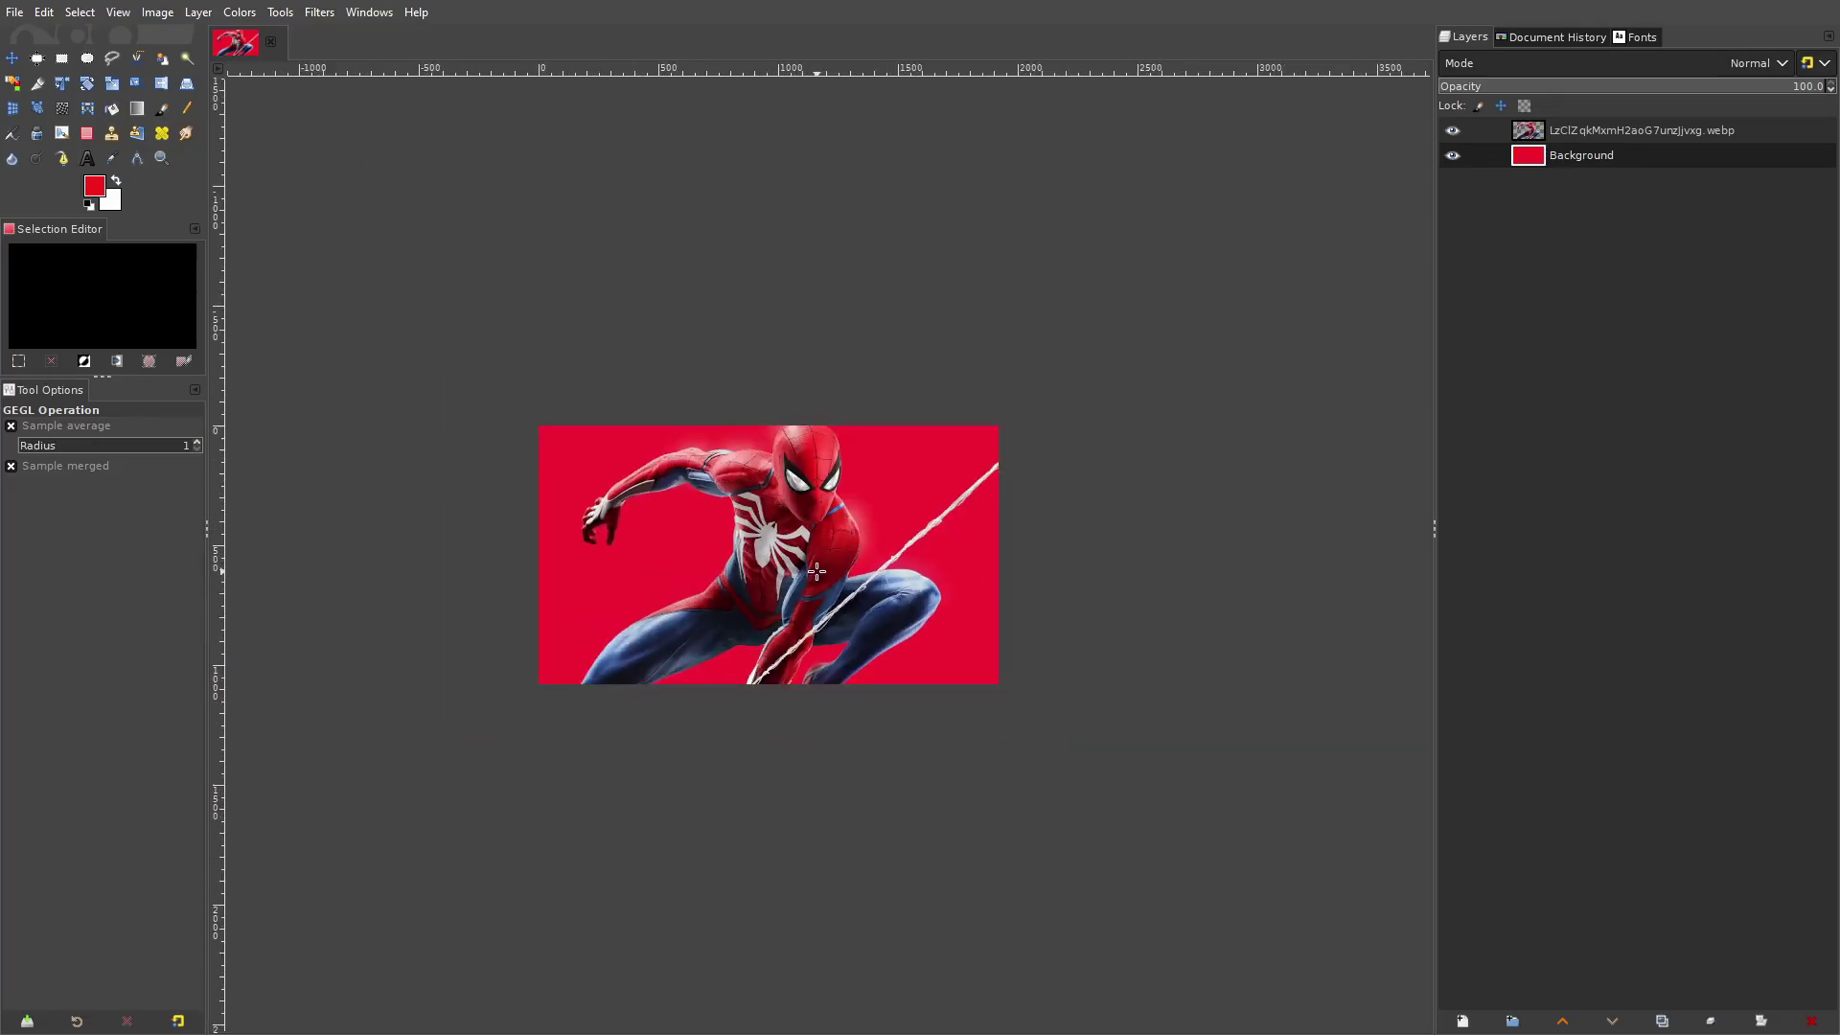
{"action": "scroll", "coordinate": [810, 569], "scroll_direction": "up", "scroll_amount": 2}
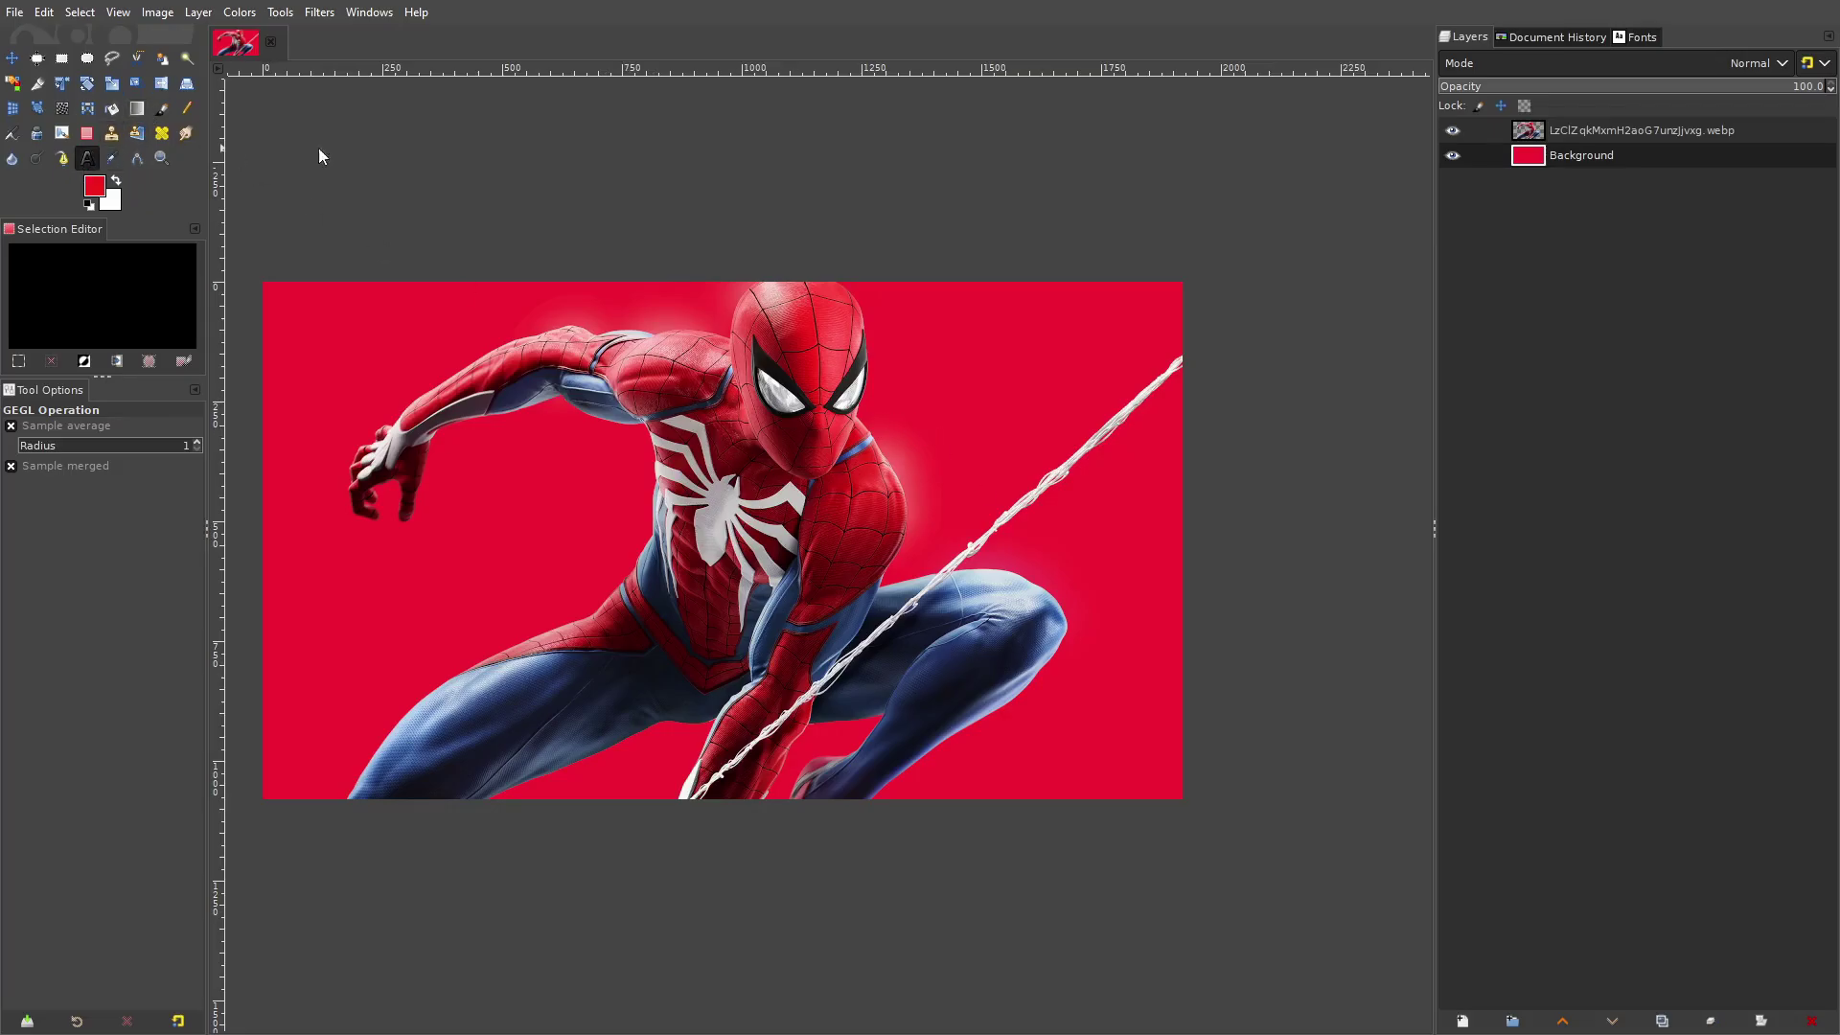
{"action": "left_click", "coordinate": [87, 159]}
{"action": "left_click", "coordinate": [1545, 132]}
{"action": "right_click", "coordinate": [1471, 128]}
{"action": "left_click", "coordinate": [1589, 349]}
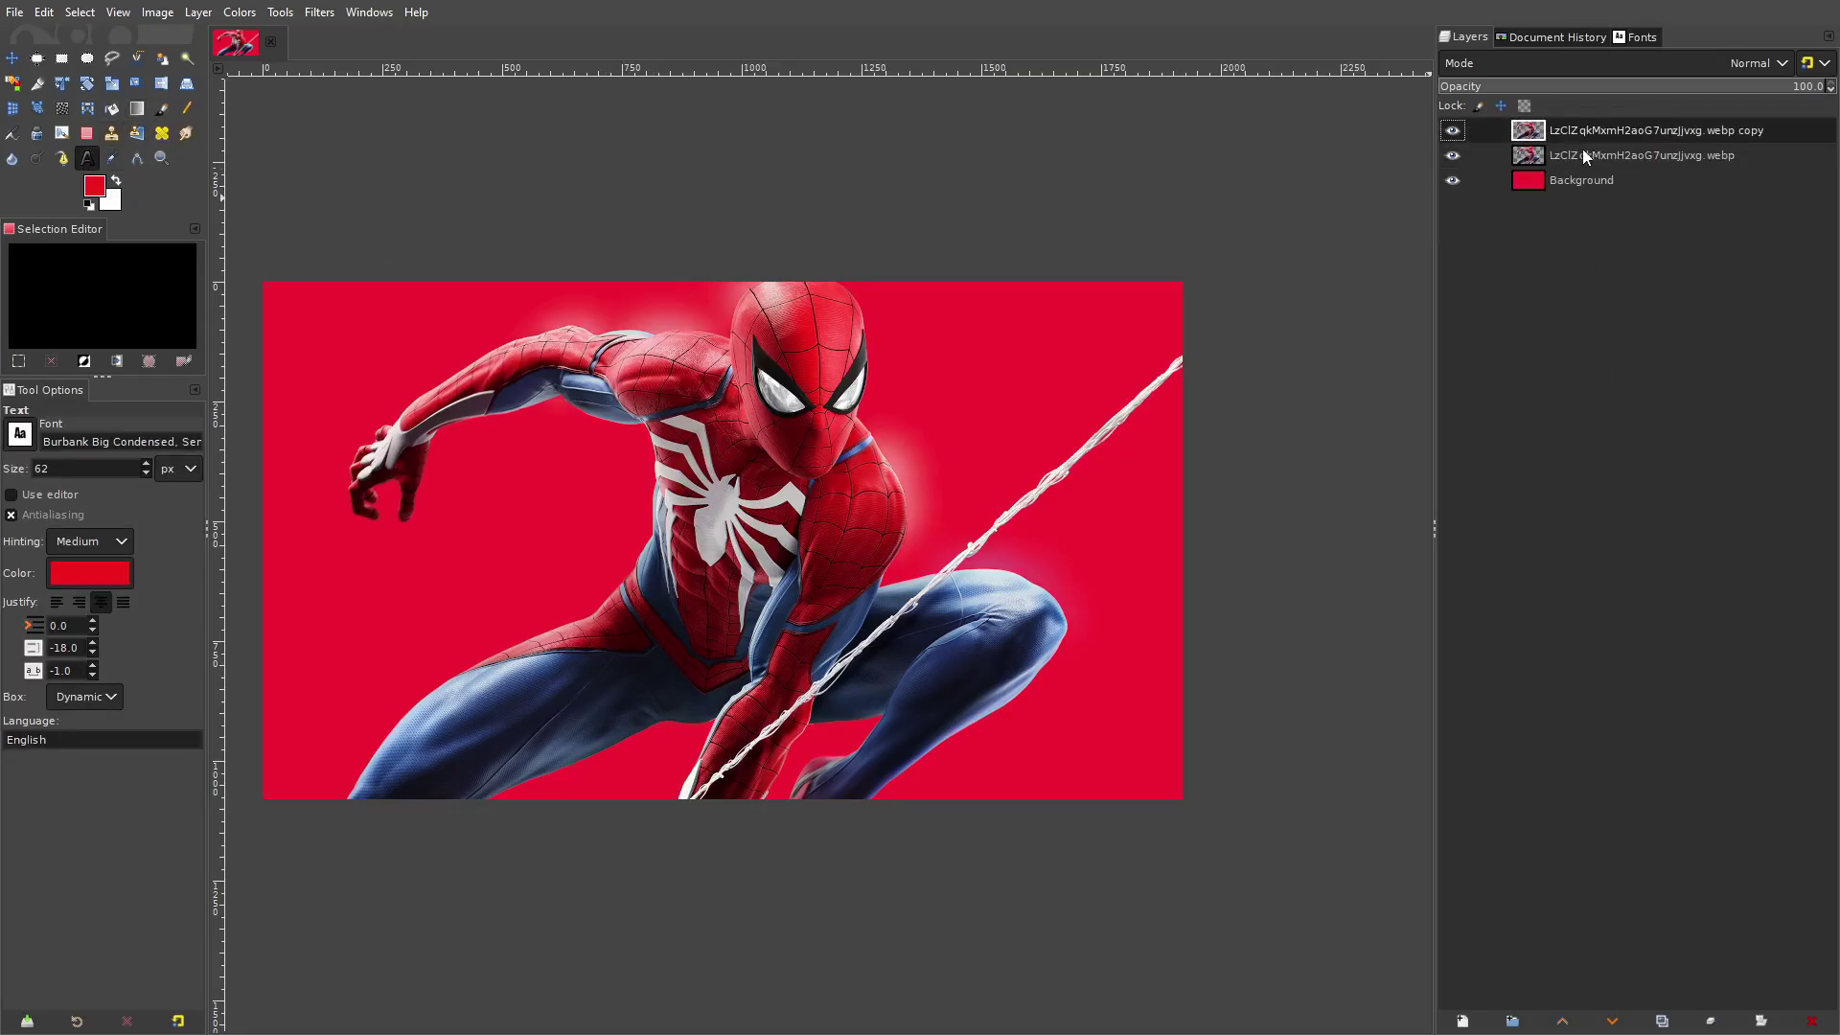
{"action": "key", "text": "ctrl+z"}
Create a new layer group above the Spider-Man layer and move that layer into the group
{"action": "left_click_drag", "start_coordinate": [633, 448], "coordinate": [695, 456]}
{"action": "right_click", "coordinate": [1565, 132]}
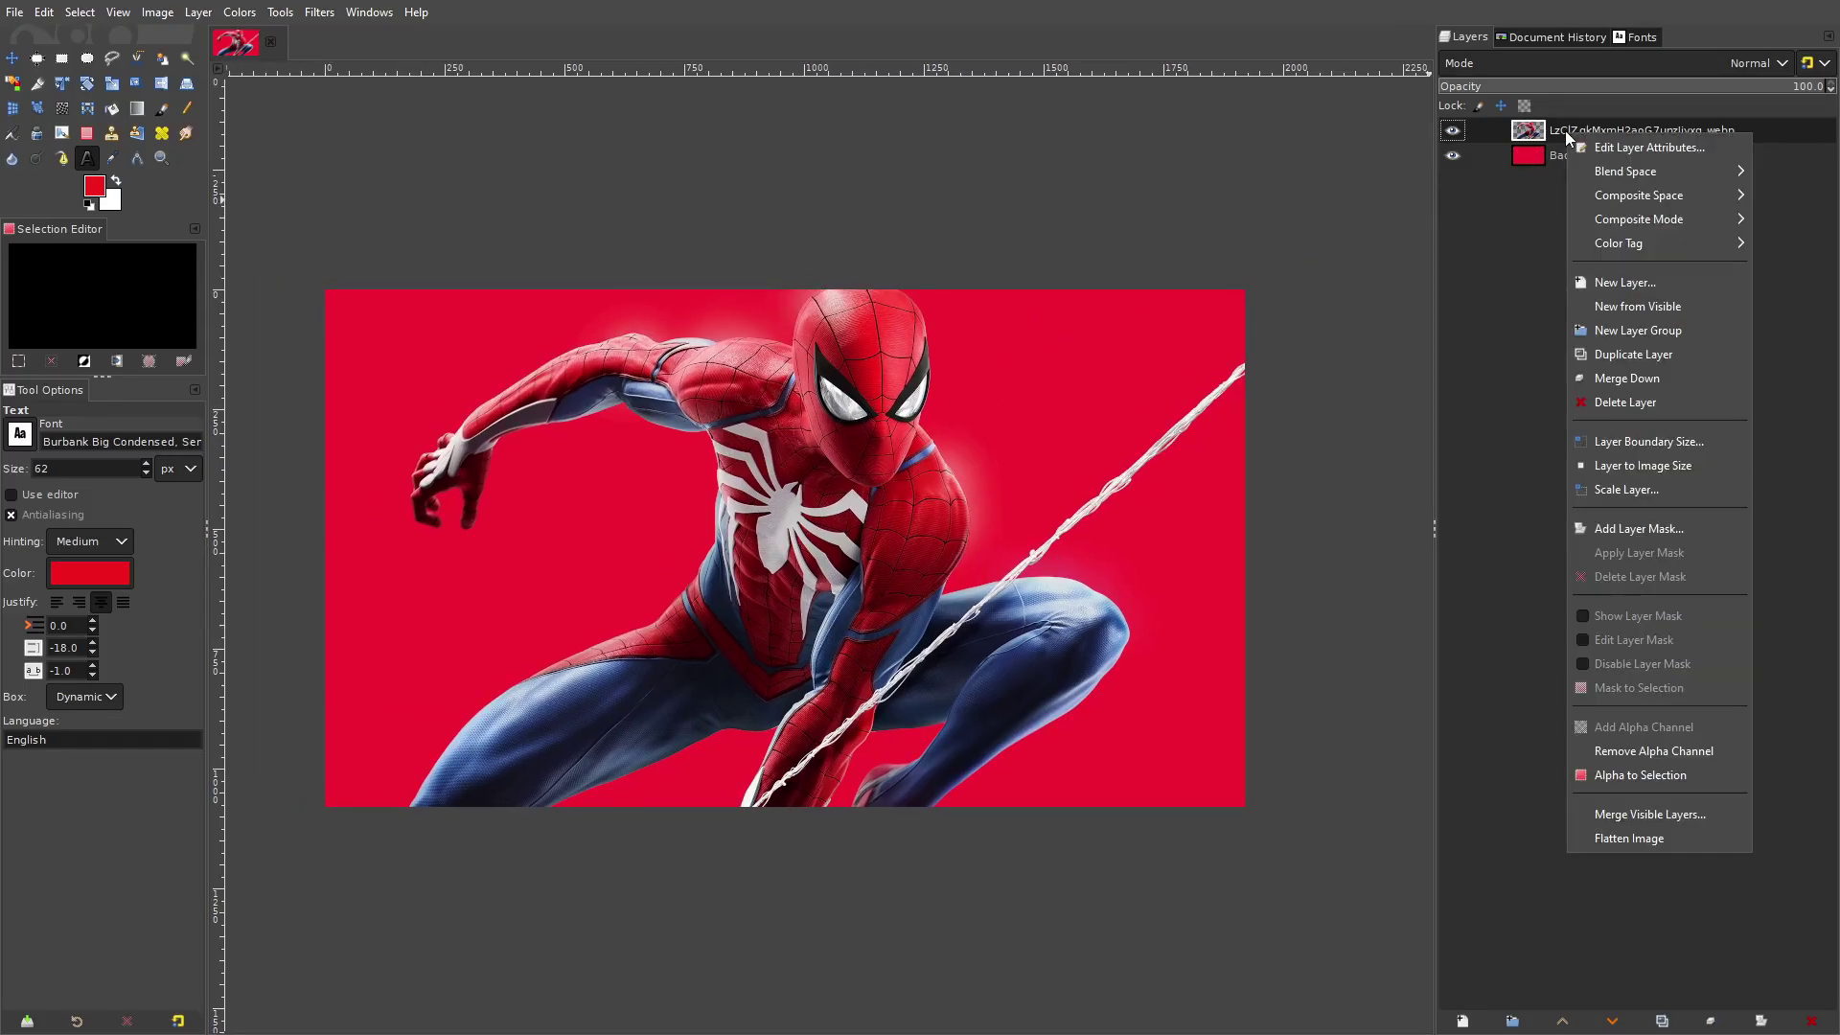
{"action": "right_click", "coordinate": [1558, 131]}
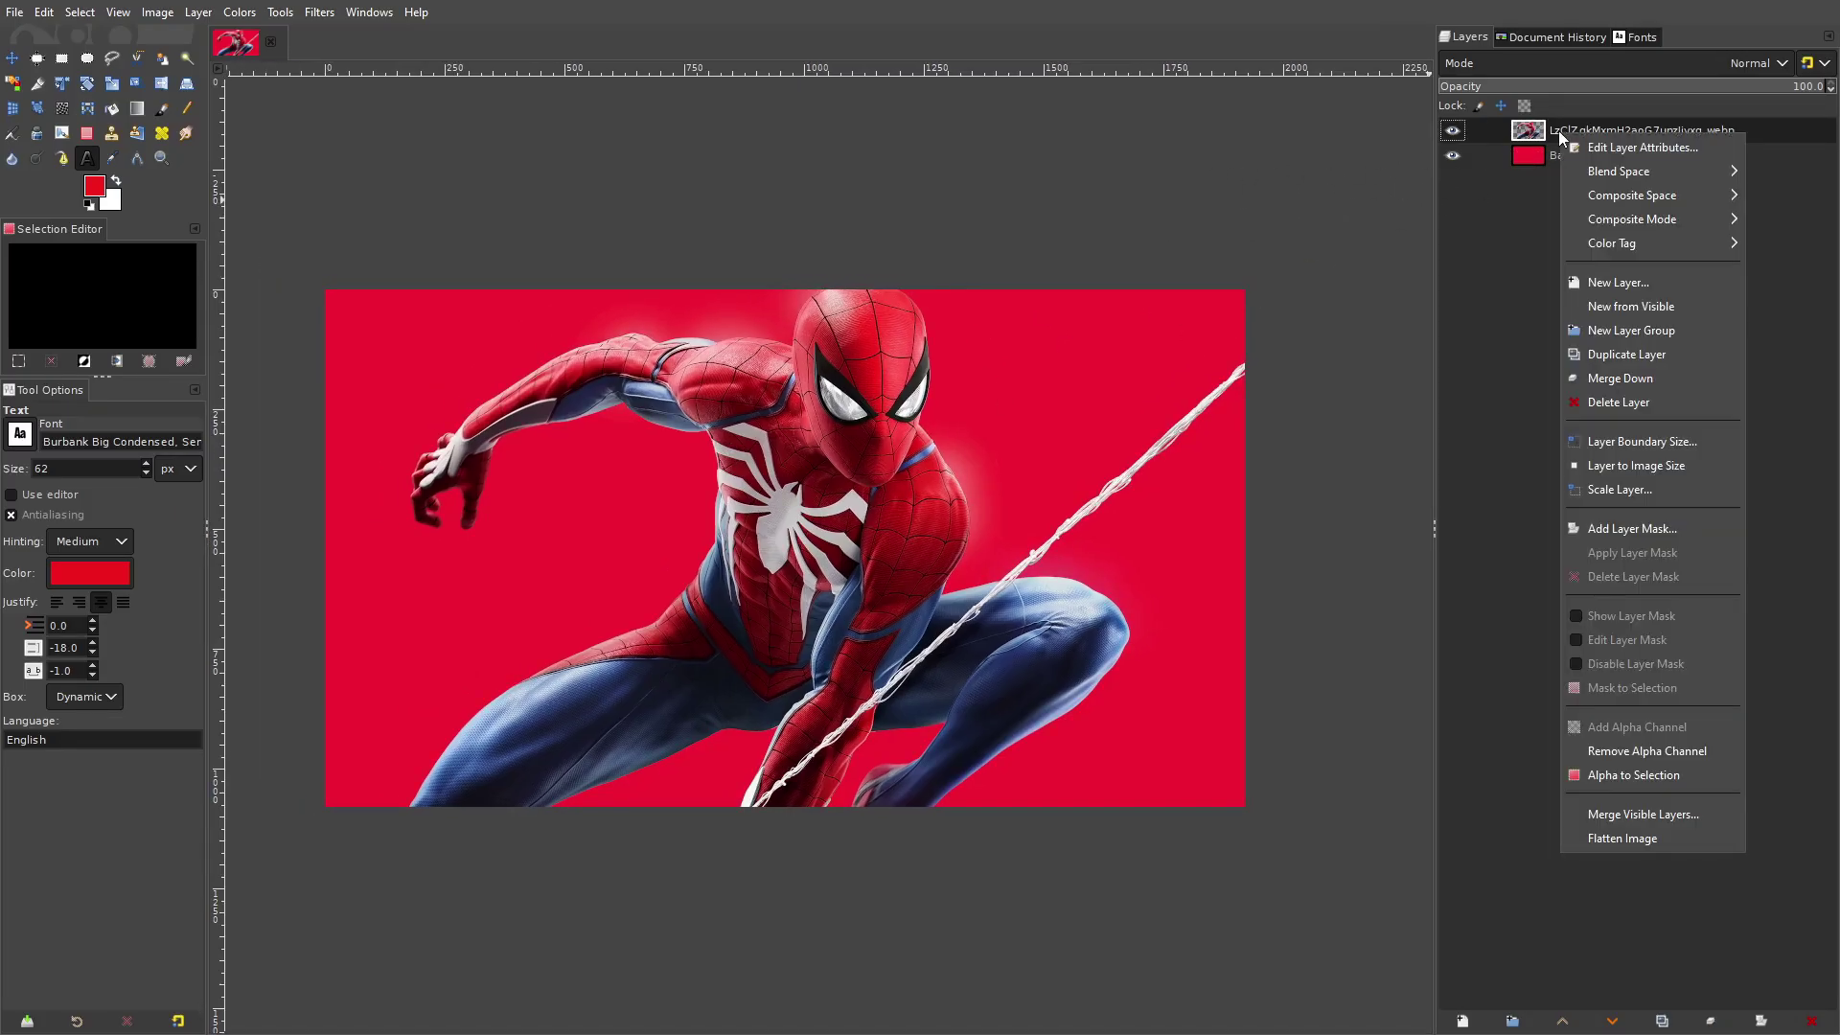
{"action": "left_click", "coordinate": [1639, 332]}
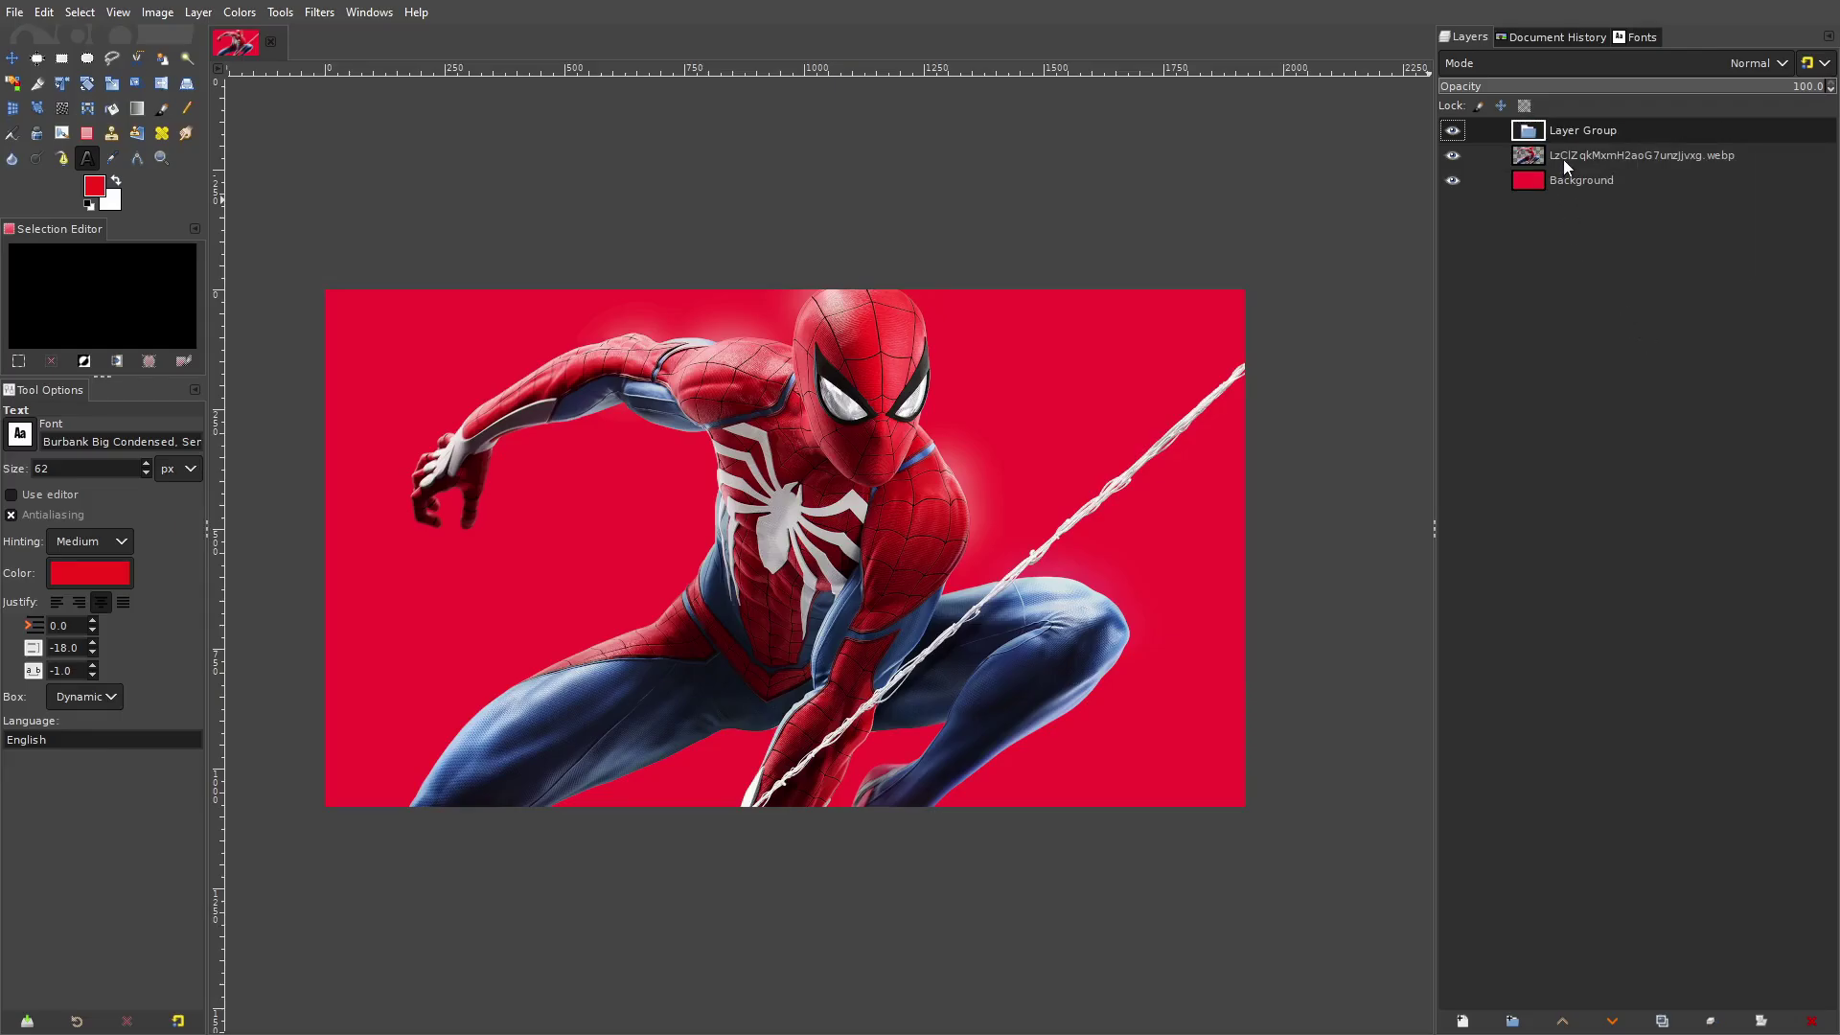
{"action": "left_click_drag", "start_coordinate": [1562, 159], "coordinate": [1573, 129]}
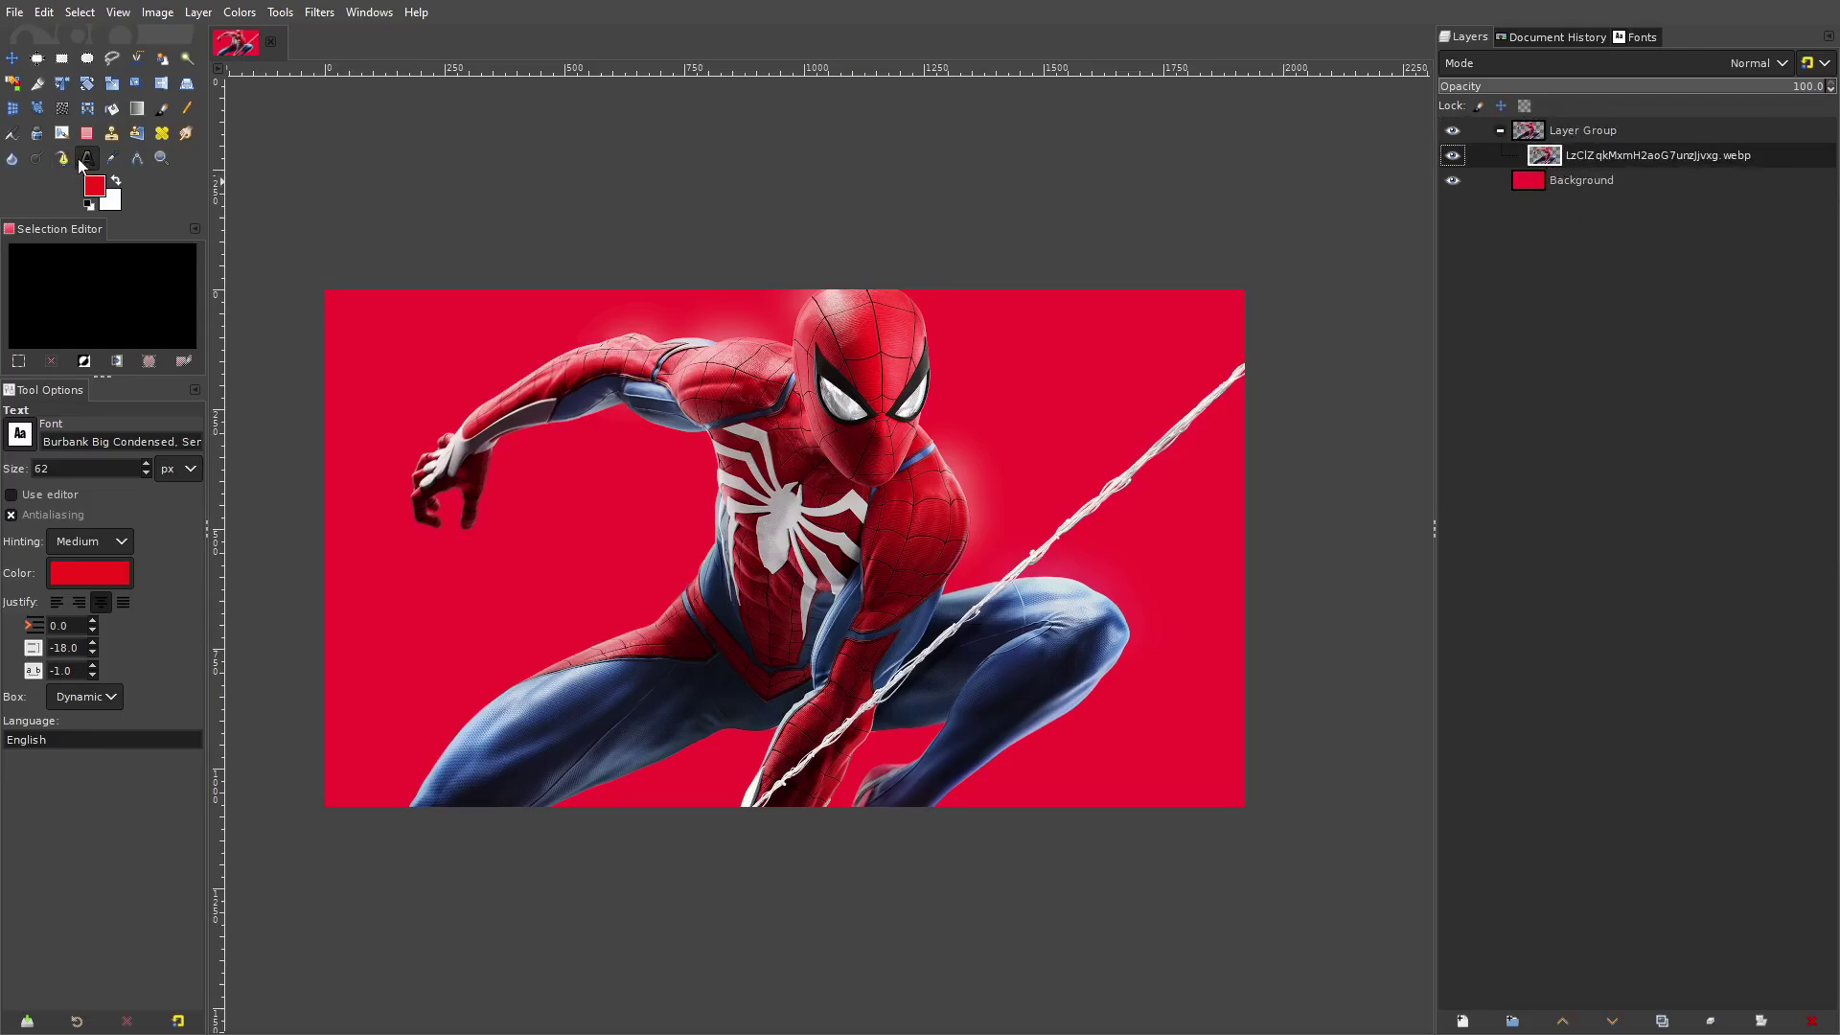
Draw a wide text box across the image and enter WITH GREAT POWER
{"action": "left_click_drag", "start_coordinate": [333, 323], "coordinate": [1217, 707]}
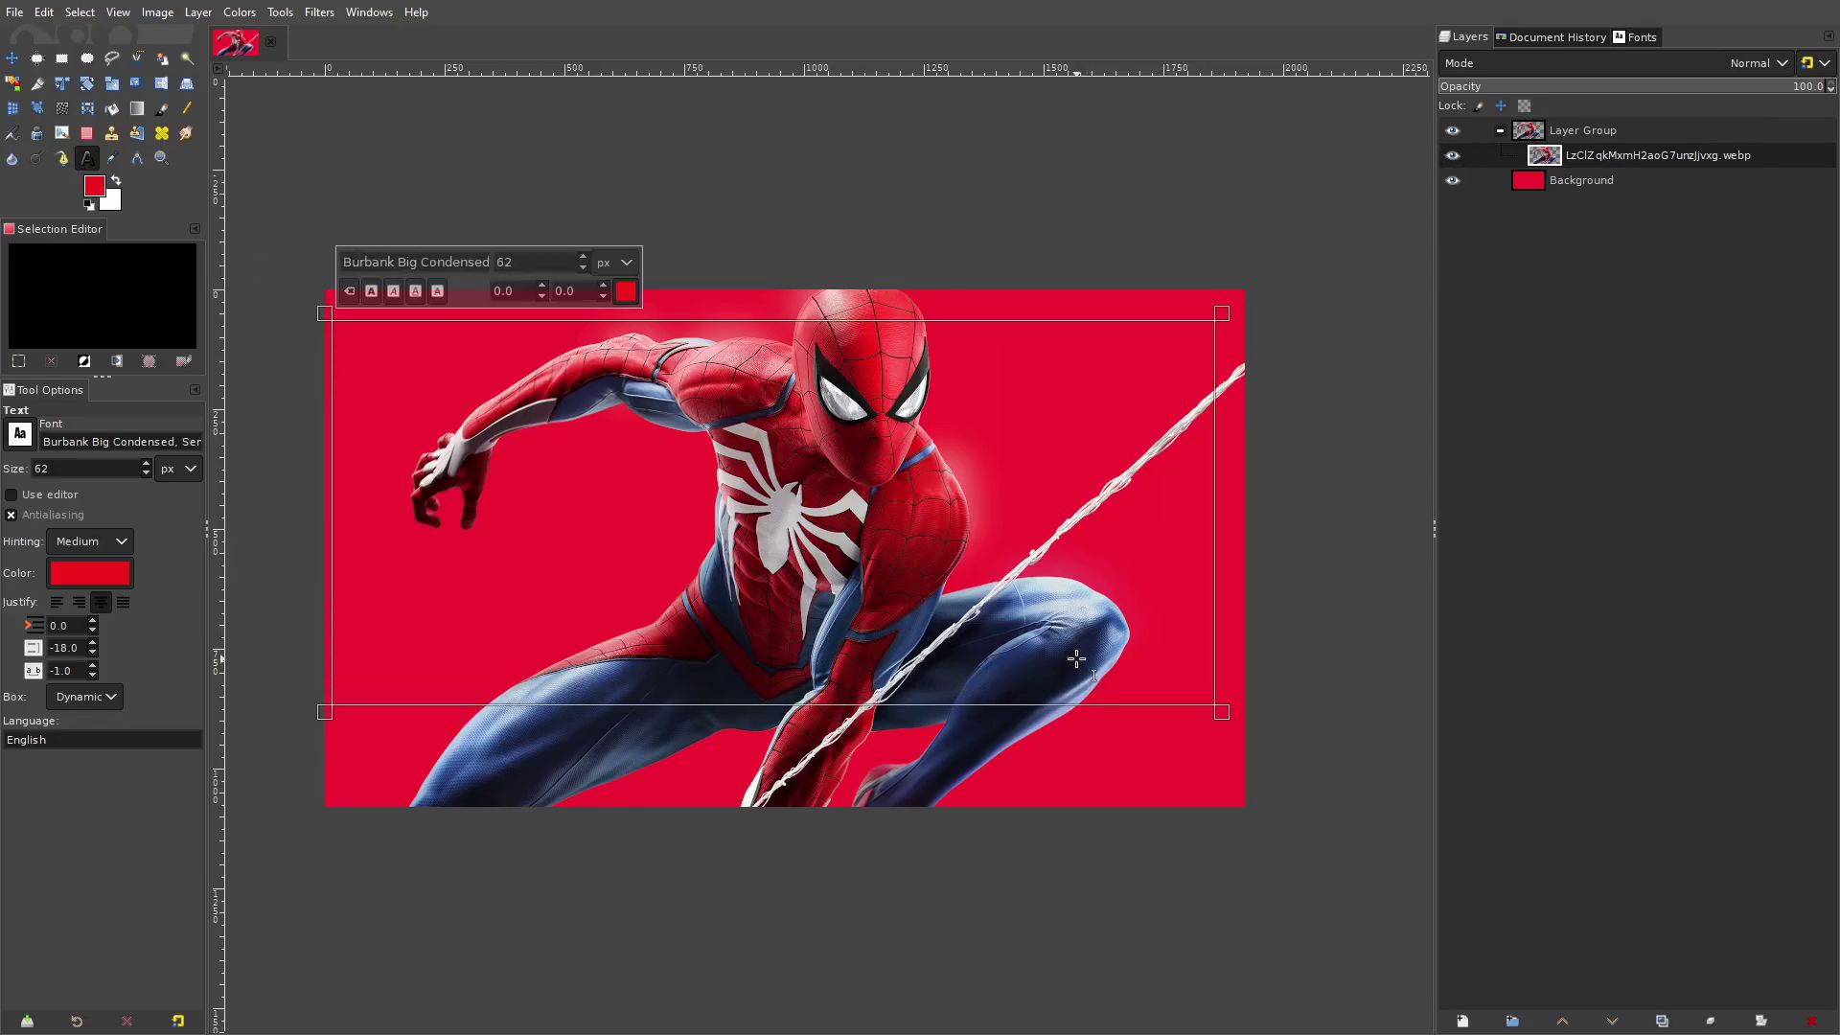
{"action": "type", "text": "WITH GR"}
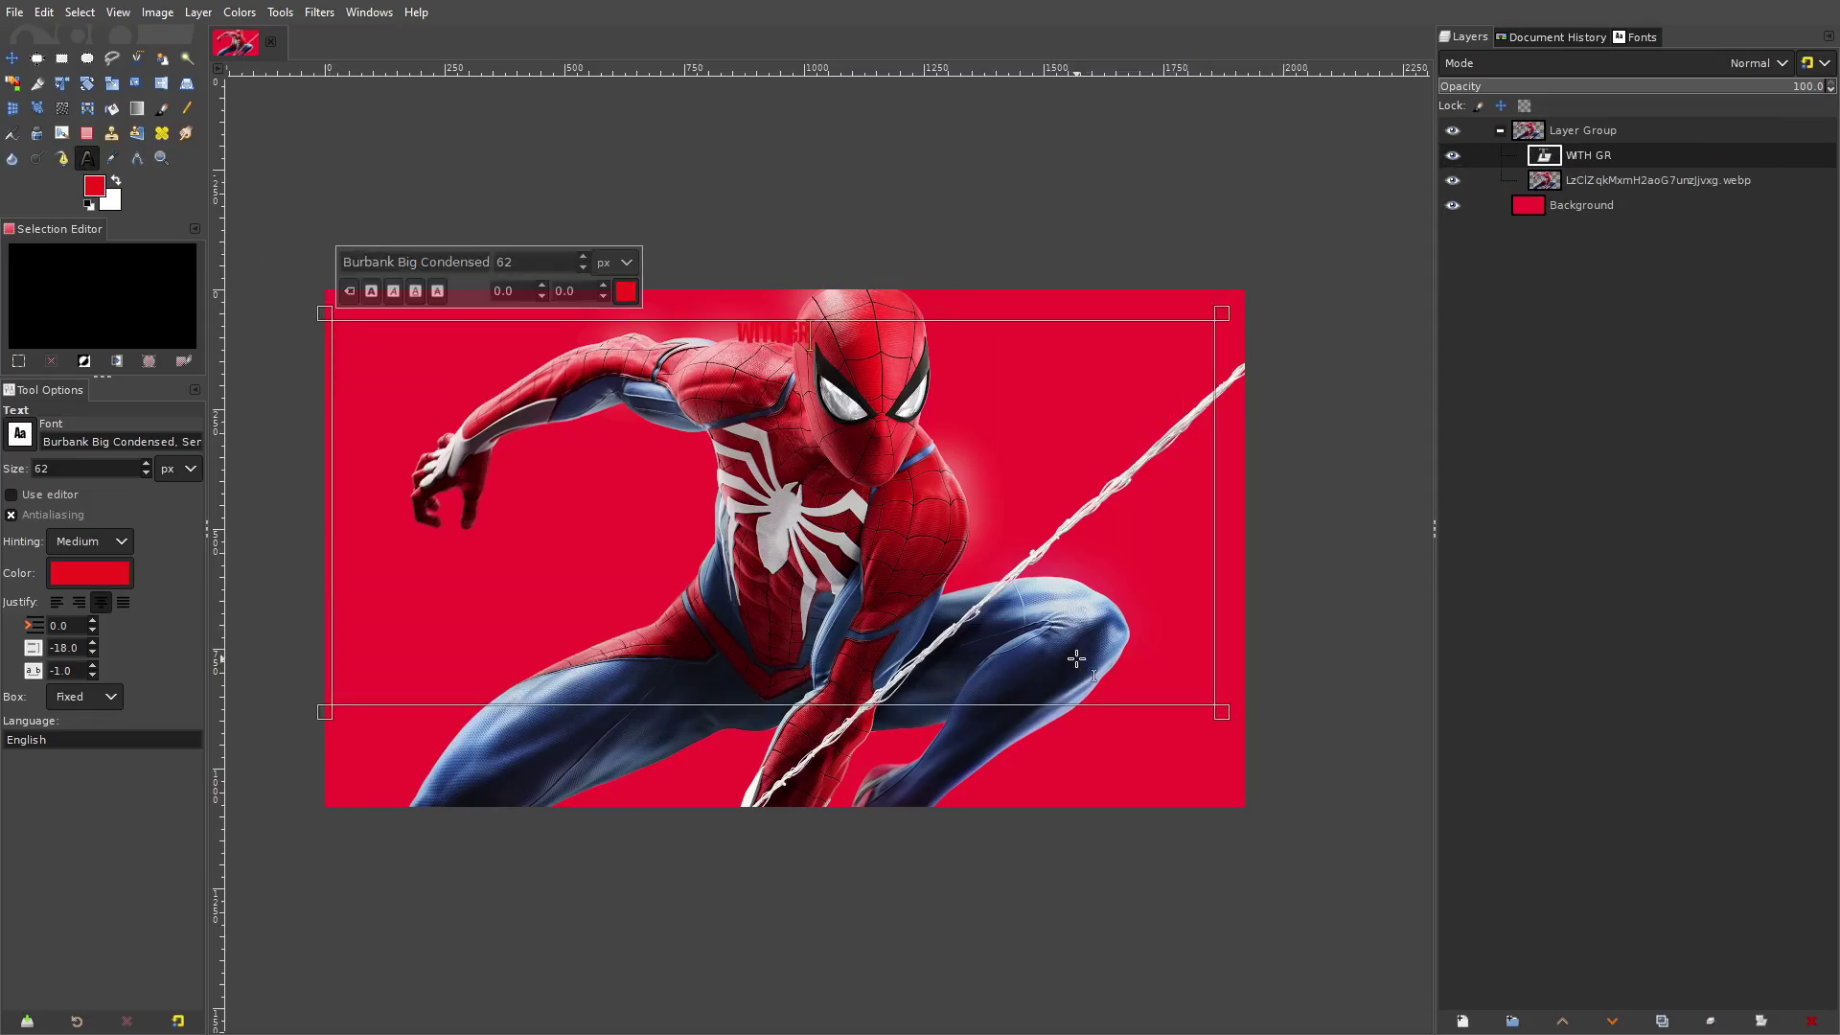
{"action": "type", "text": "EA"}
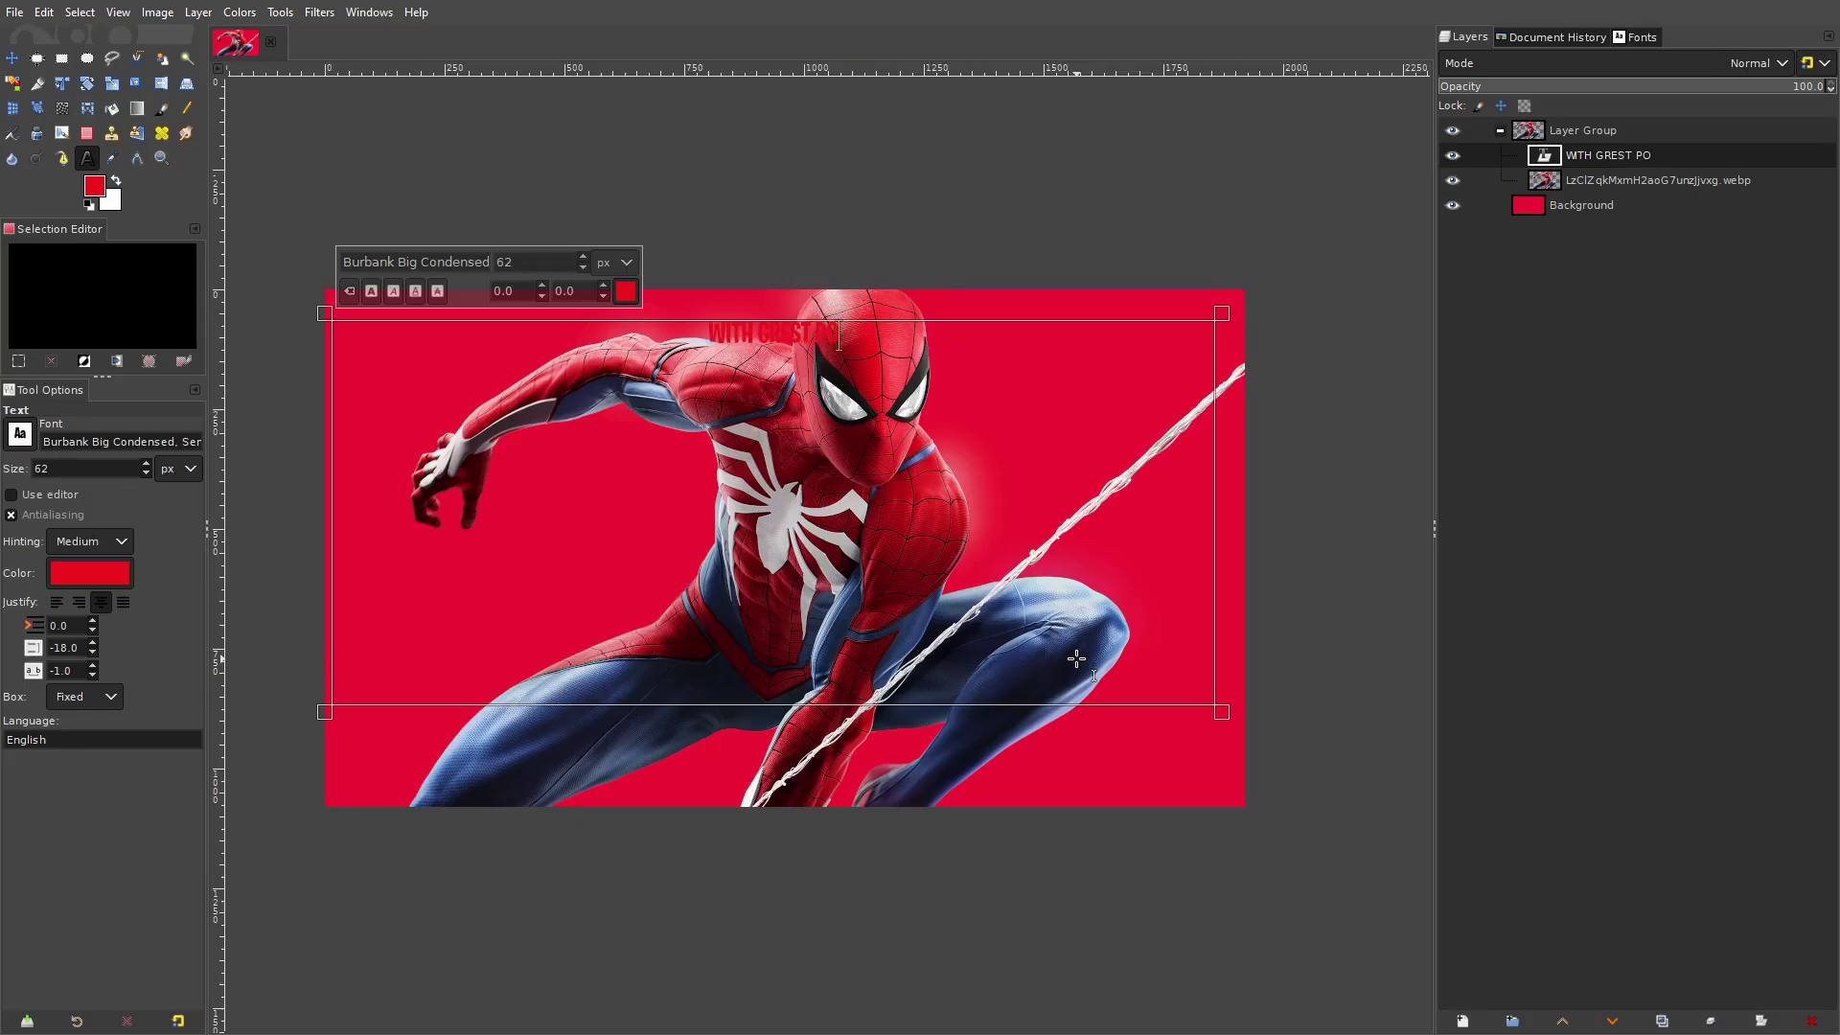
{"action": "type", "text": "T POWER"}
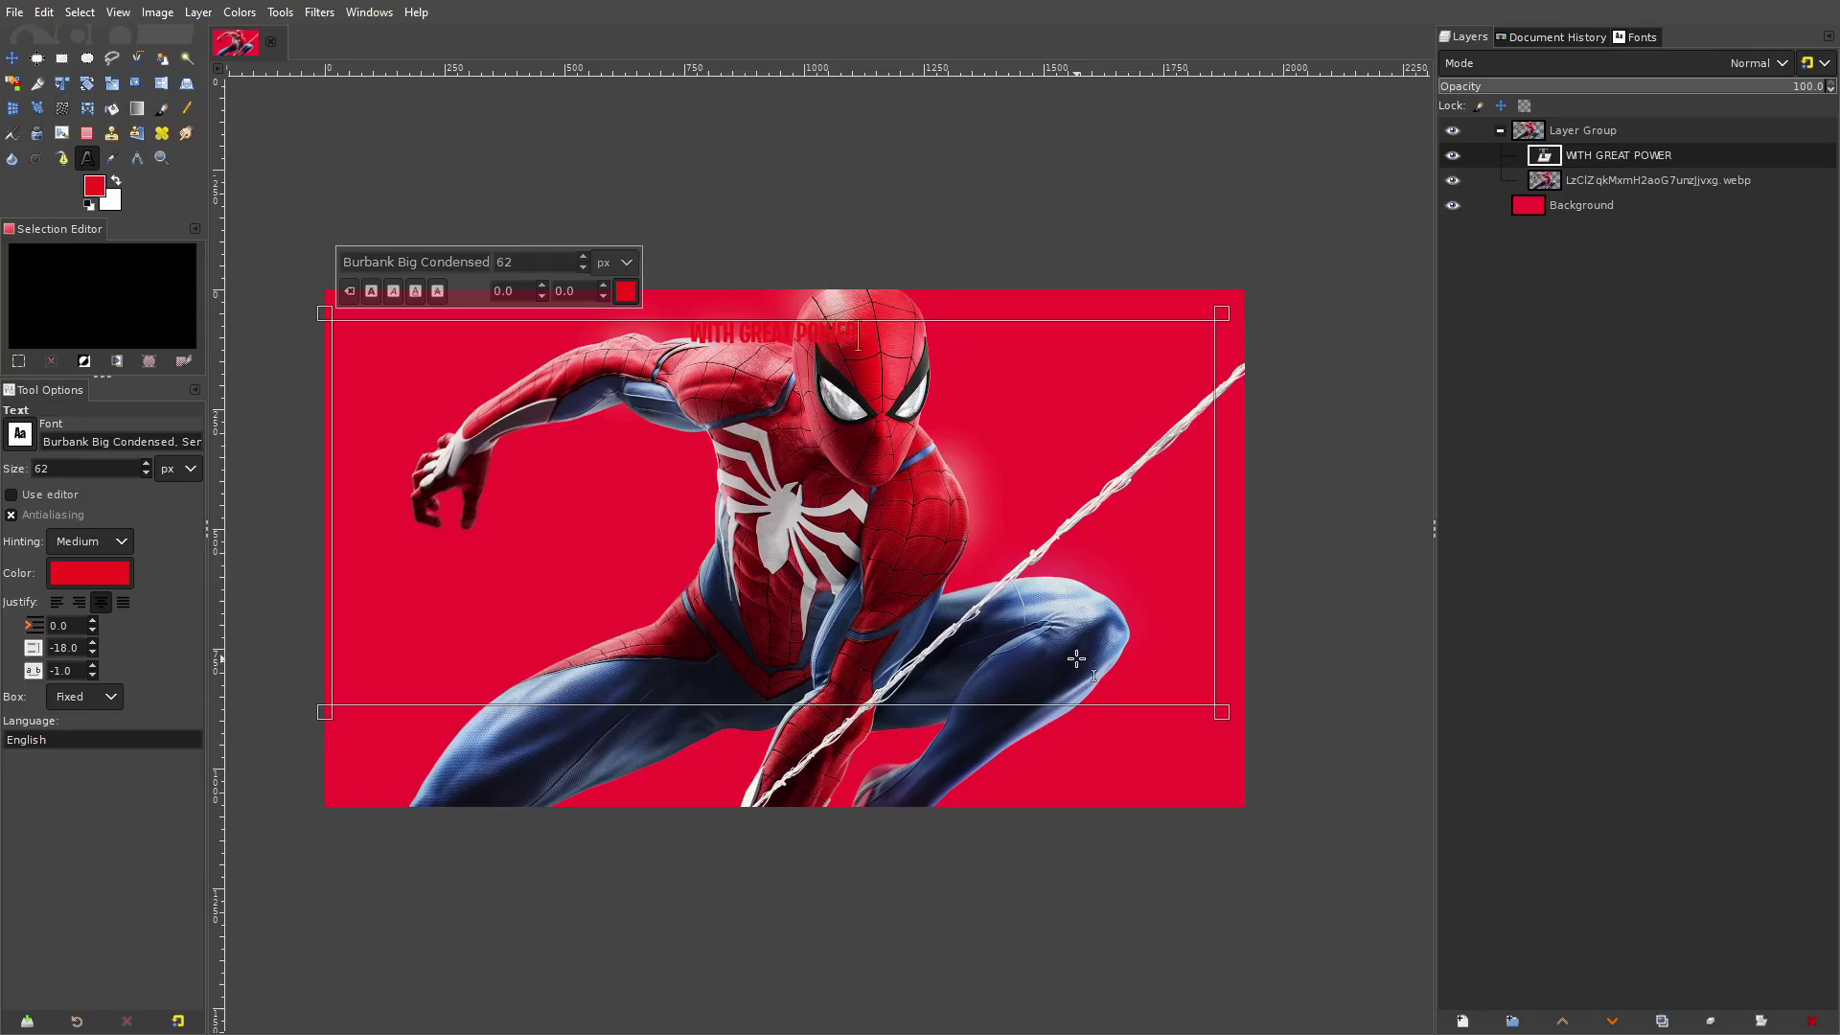
Set the whole text to 200 px and shrink its text box to fit the single line
{"action": "key", "text": "ctrl+a"}
{"action": "left_click_drag", "start_coordinate": [530, 261], "coordinate": [285, 231]}
{"action": "type", "text": "200"}
{"action": "key", "text": "Return"}
{"action": "left_click_drag", "start_coordinate": [1222, 712], "coordinate": [896, 421]}
Try the font Garet weight=850 on the WITH GREAT POWER text
{"action": "left_click", "coordinate": [19, 433]}
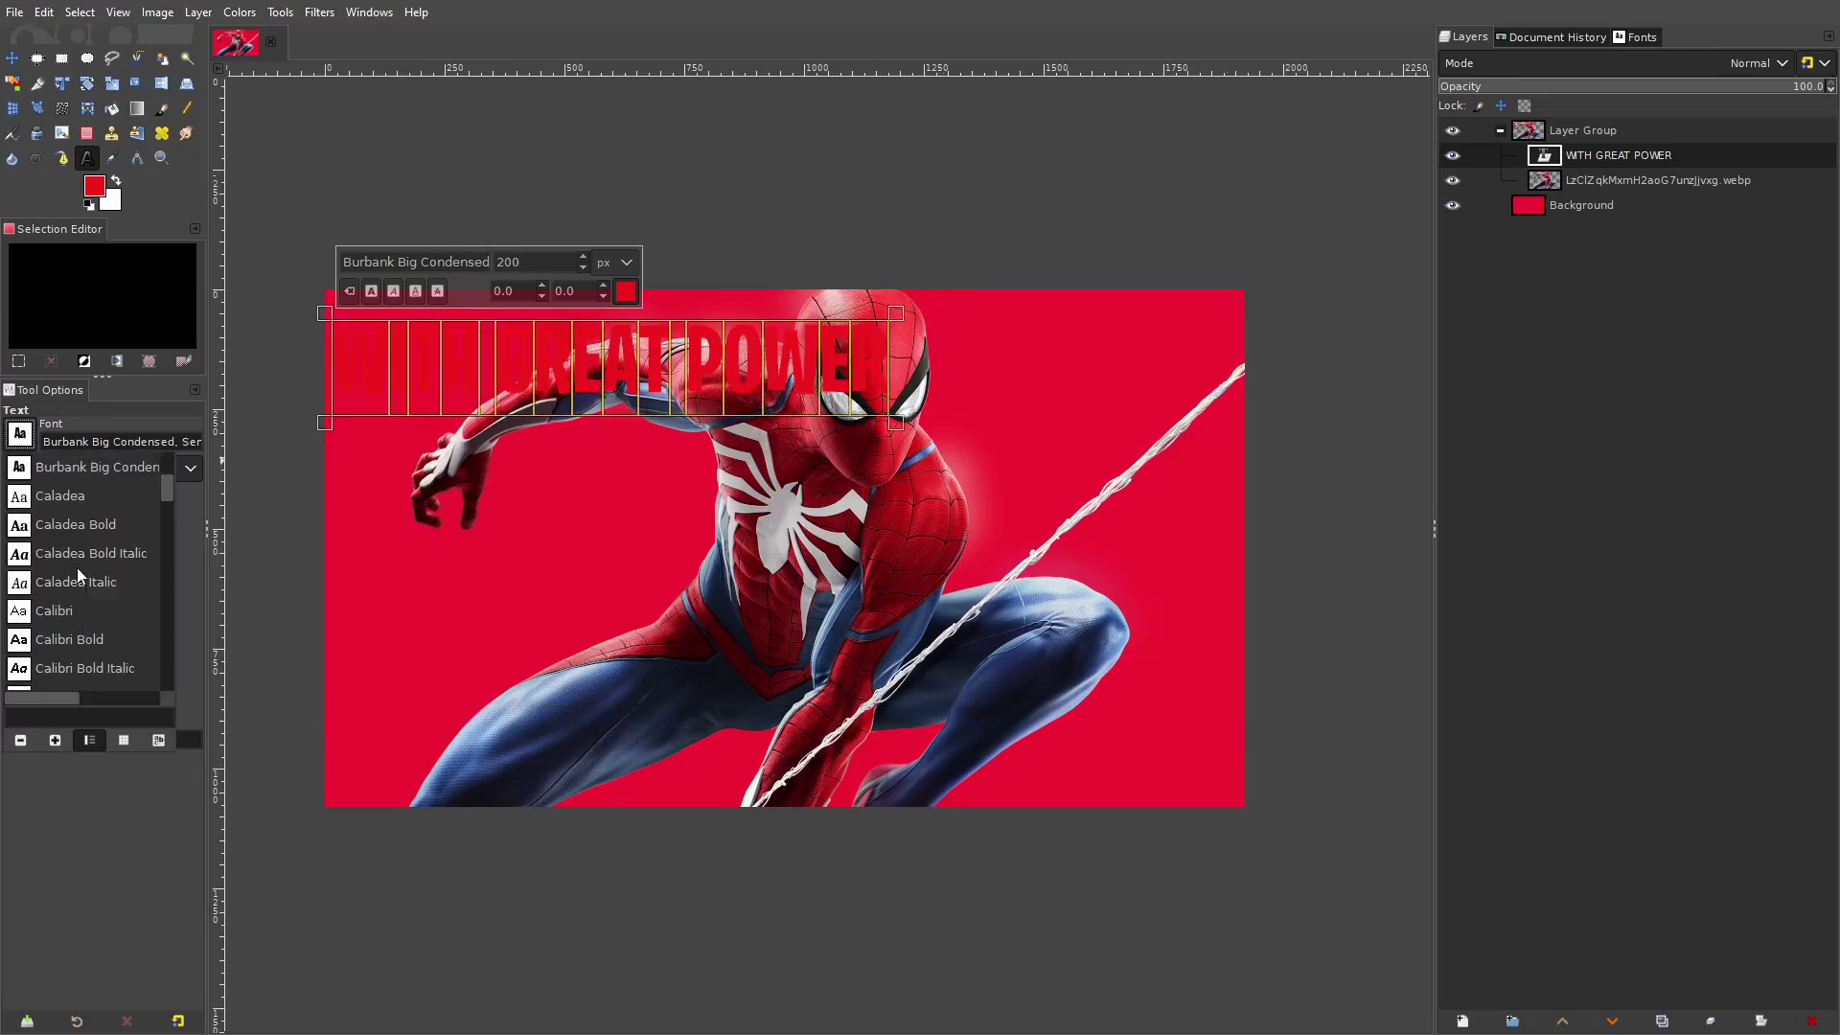
{"action": "scroll", "coordinate": [90, 565], "scroll_direction": "up", "scroll_amount": 3}
{"action": "scroll", "coordinate": [78, 567], "scroll_direction": "down", "scroll_amount": 4}
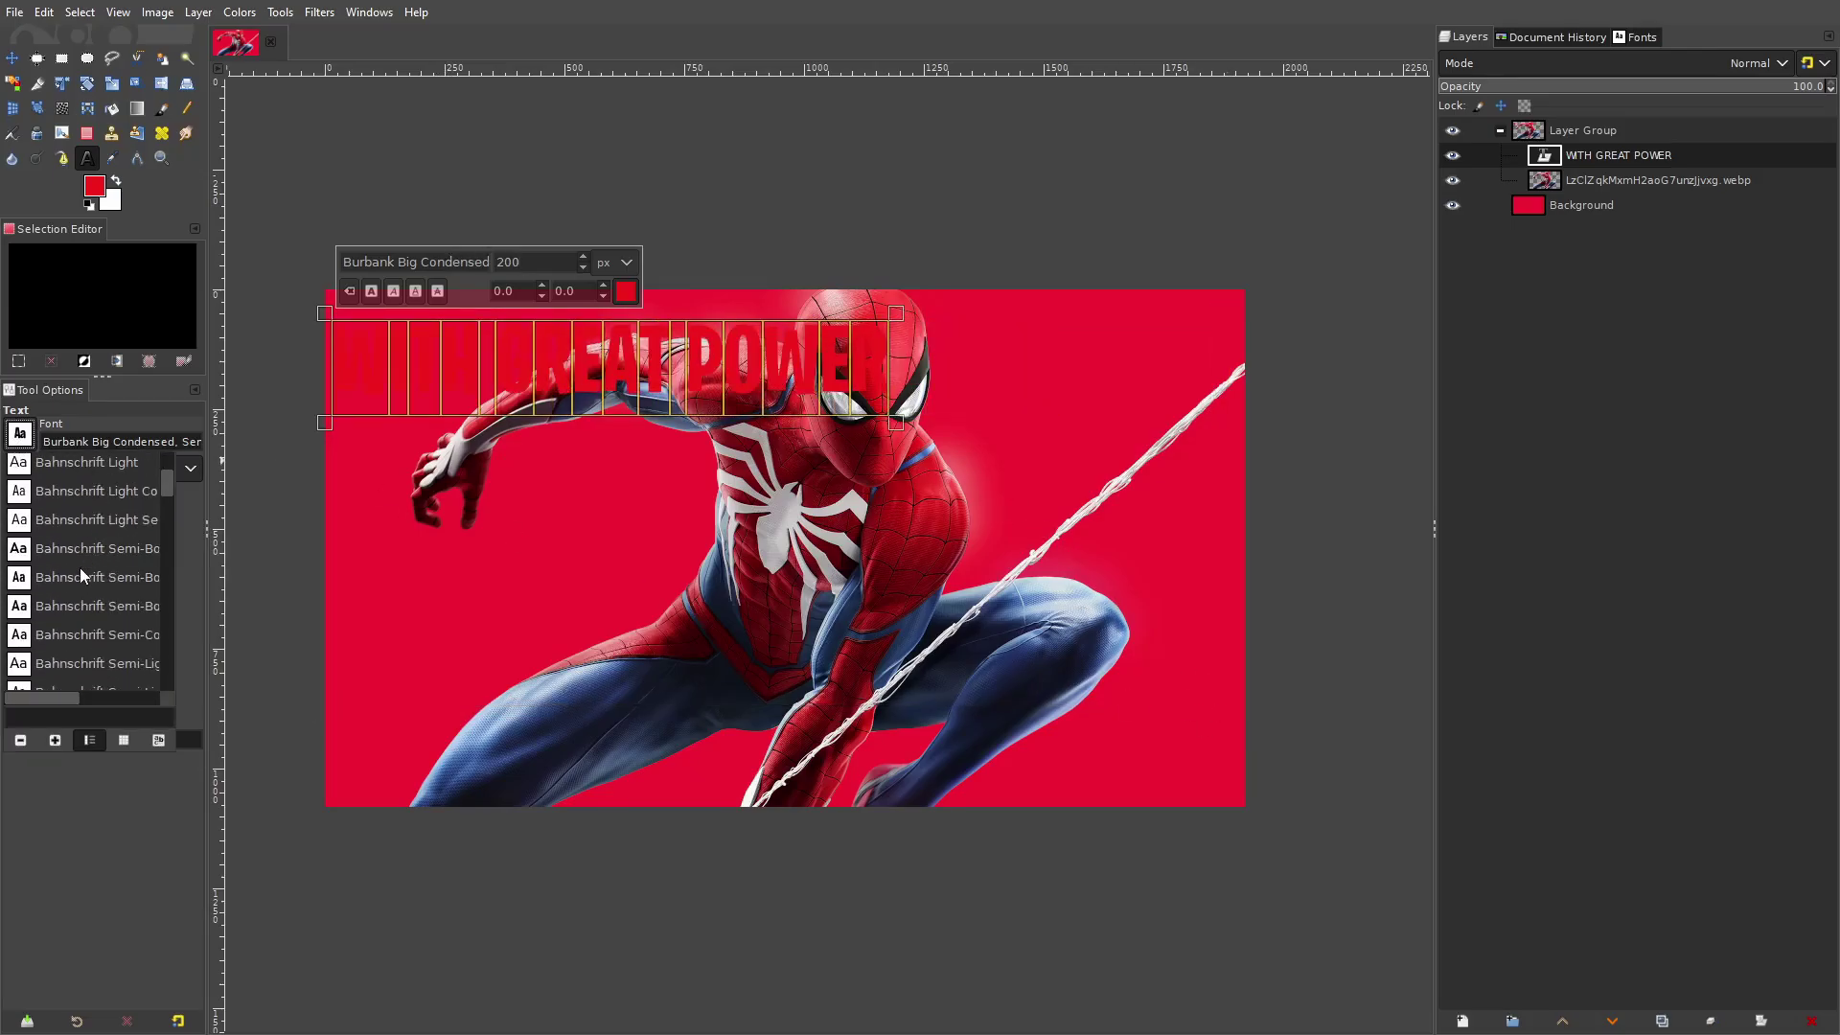
{"action": "scroll", "coordinate": [82, 567], "scroll_direction": "down", "scroll_amount": 10}
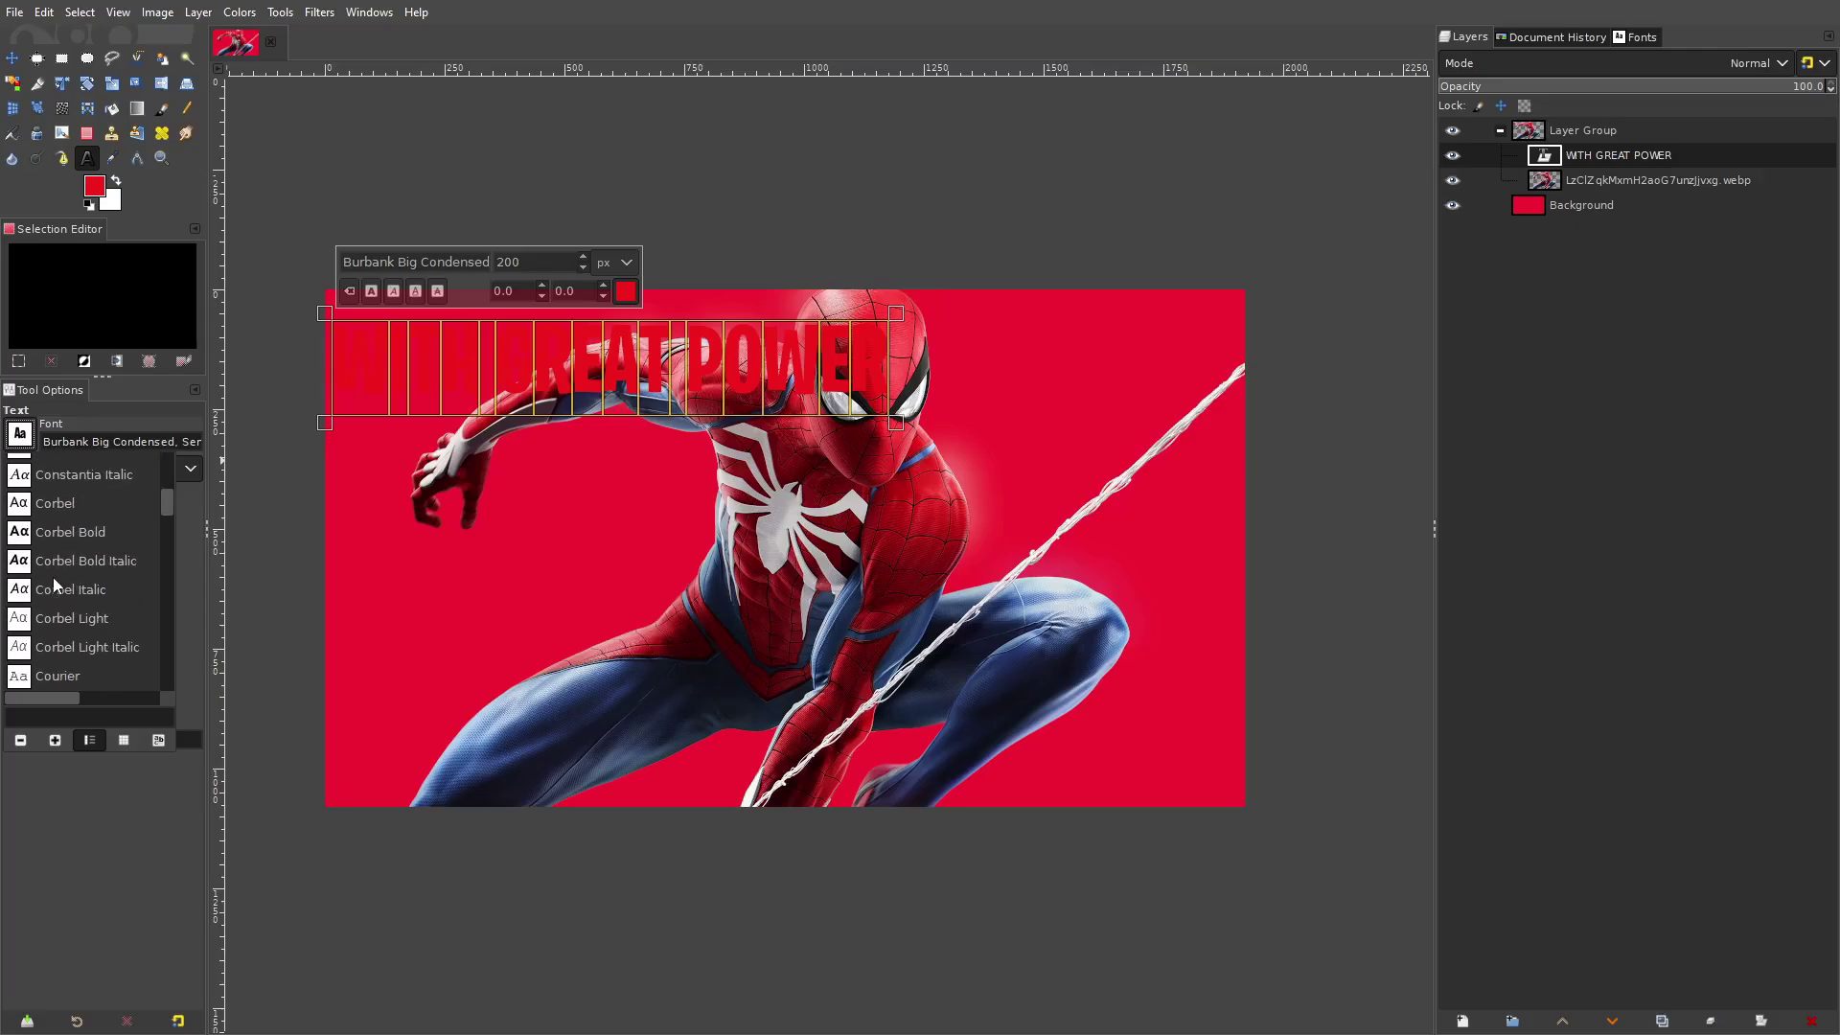
{"action": "scroll", "coordinate": [63, 599], "scroll_direction": "down", "scroll_amount": 15}
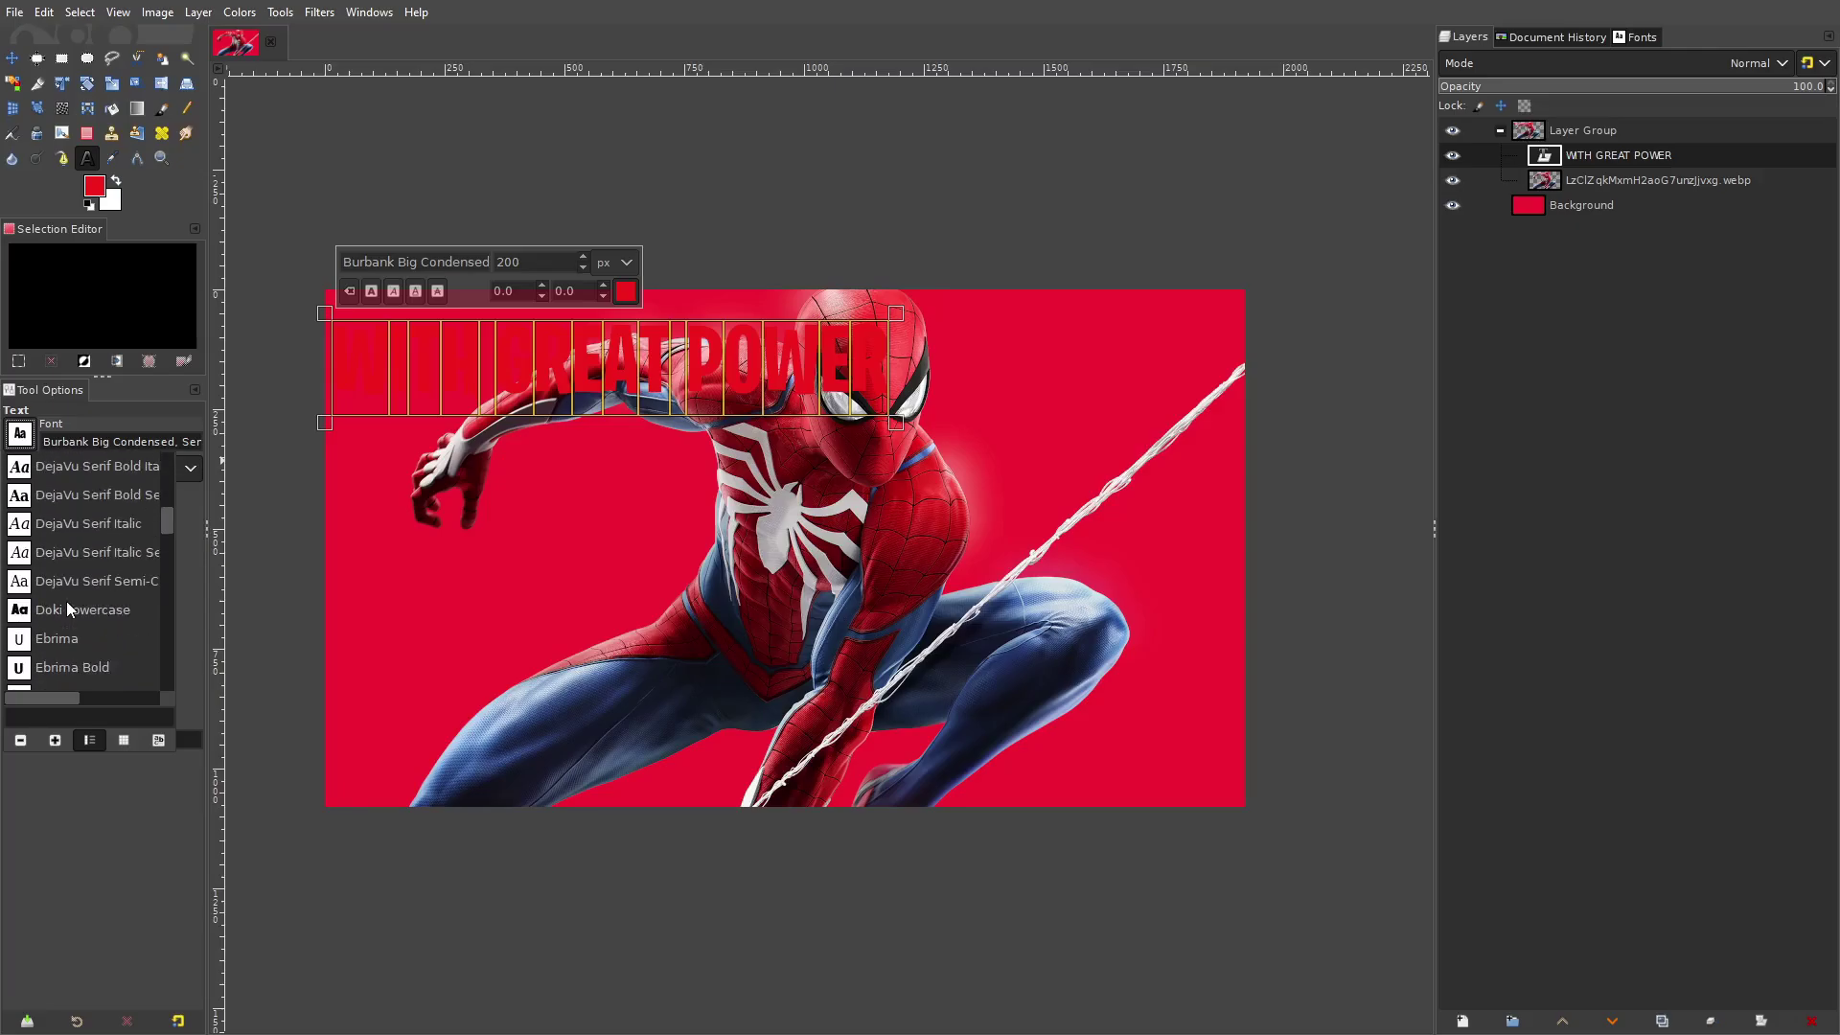
{"action": "left_click", "coordinate": [83, 504]}
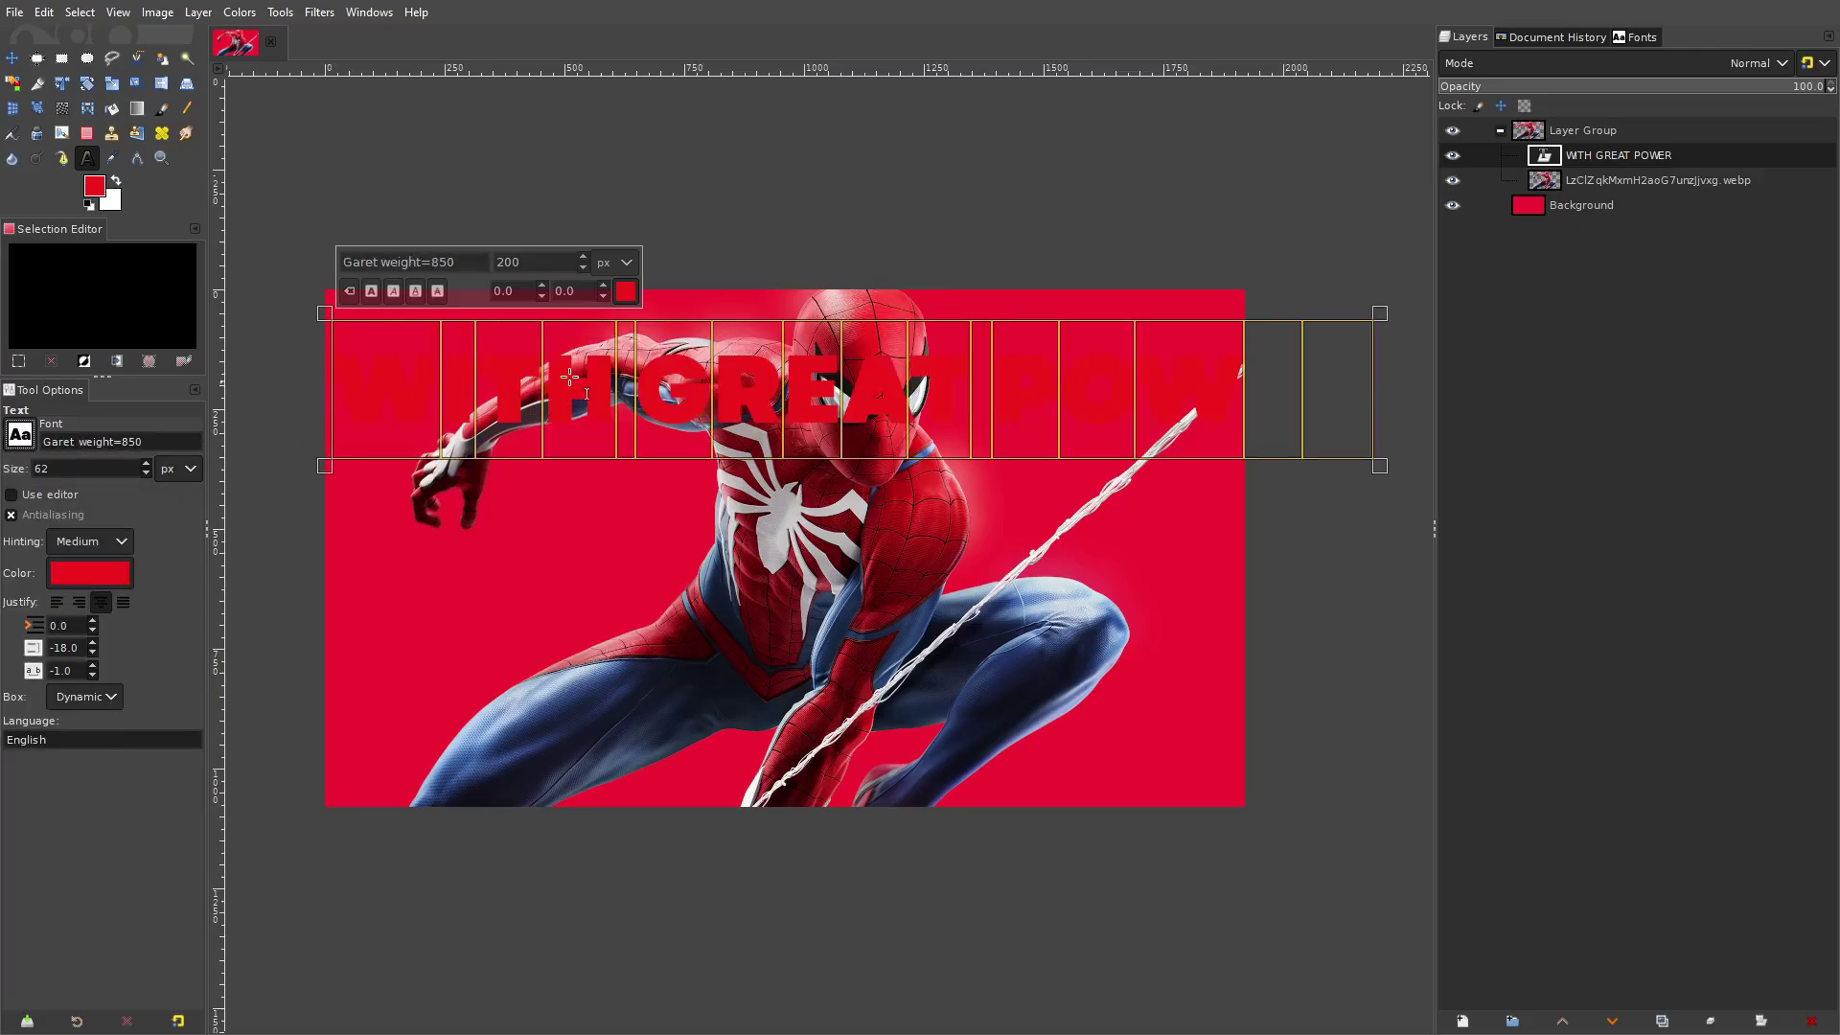
Set the font of the WITH GREAT POWER text to Karasuma Gothic Heavy
{"action": "left_click", "coordinate": [20, 434]}
{"action": "scroll", "coordinate": [102, 564], "scroll_direction": "down", "scroll_amount": 10}
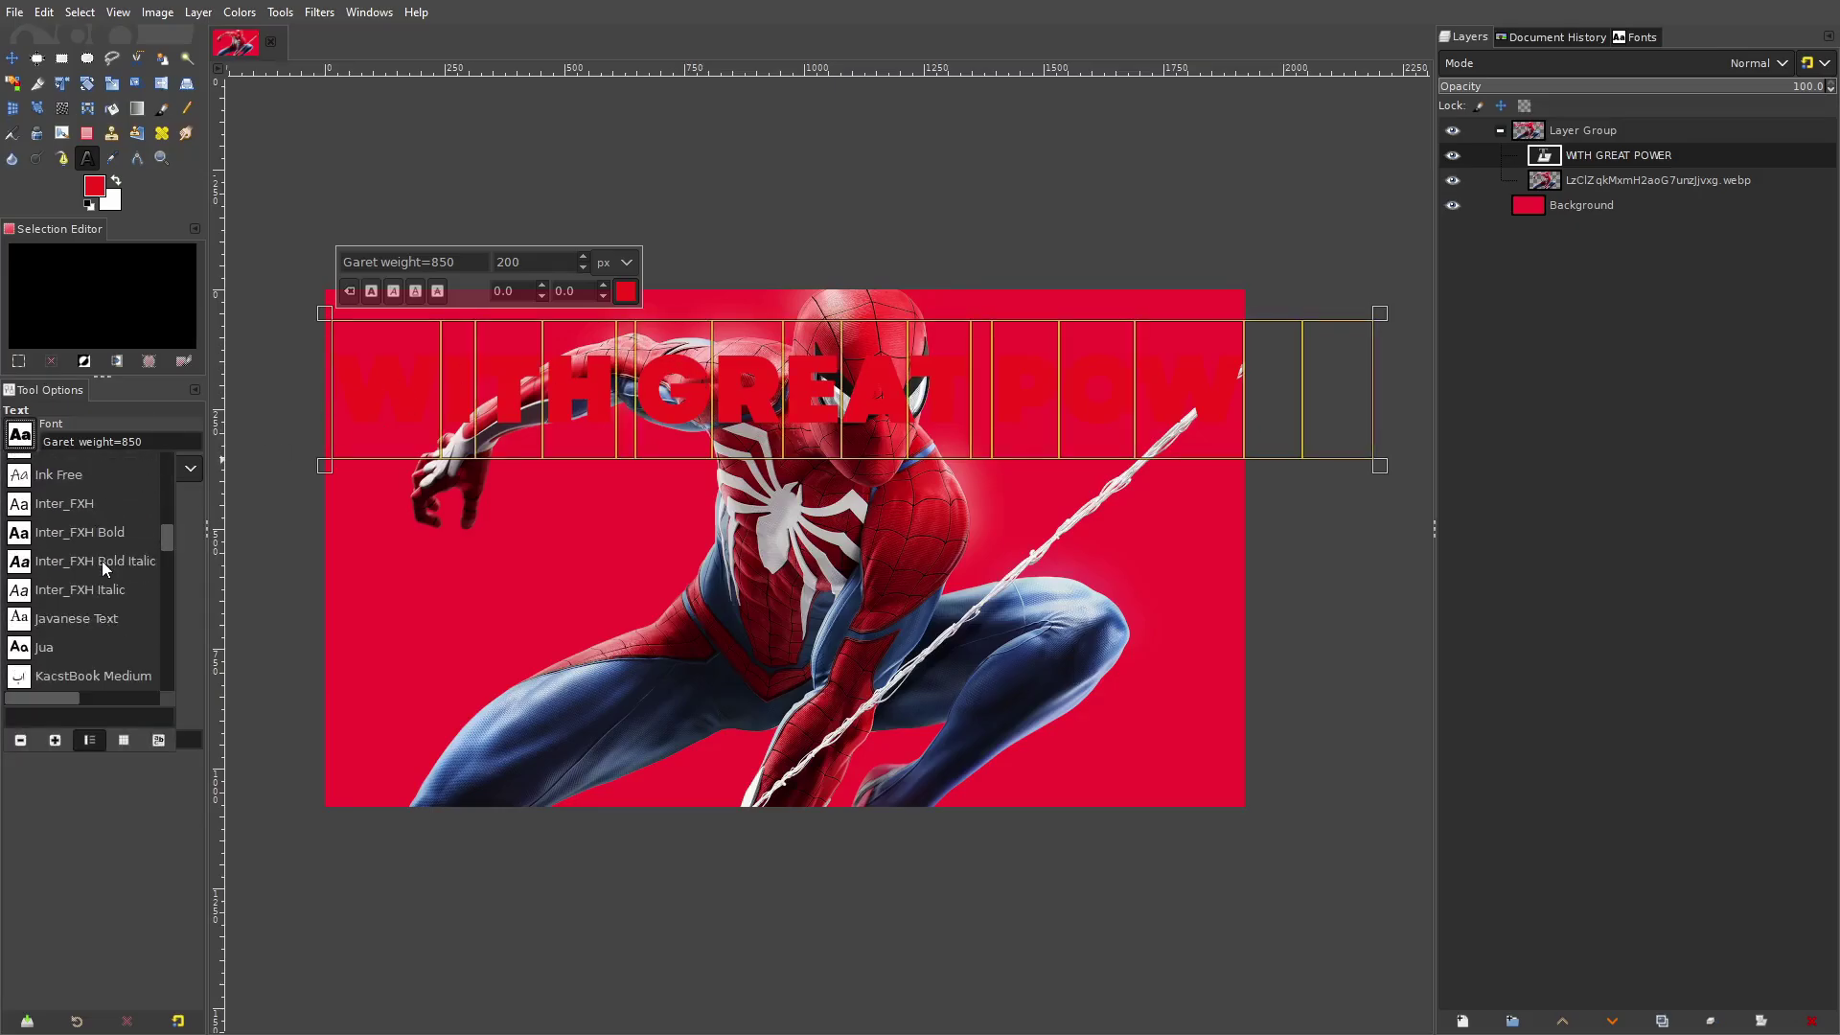
{"action": "scroll", "coordinate": [101, 566], "scroll_direction": "up", "scroll_amount": 5}
{"action": "scroll", "coordinate": [100, 575], "scroll_direction": "down", "scroll_amount": 5}
{"action": "scroll", "coordinate": [99, 586], "scroll_direction": "down", "scroll_amount": 5}
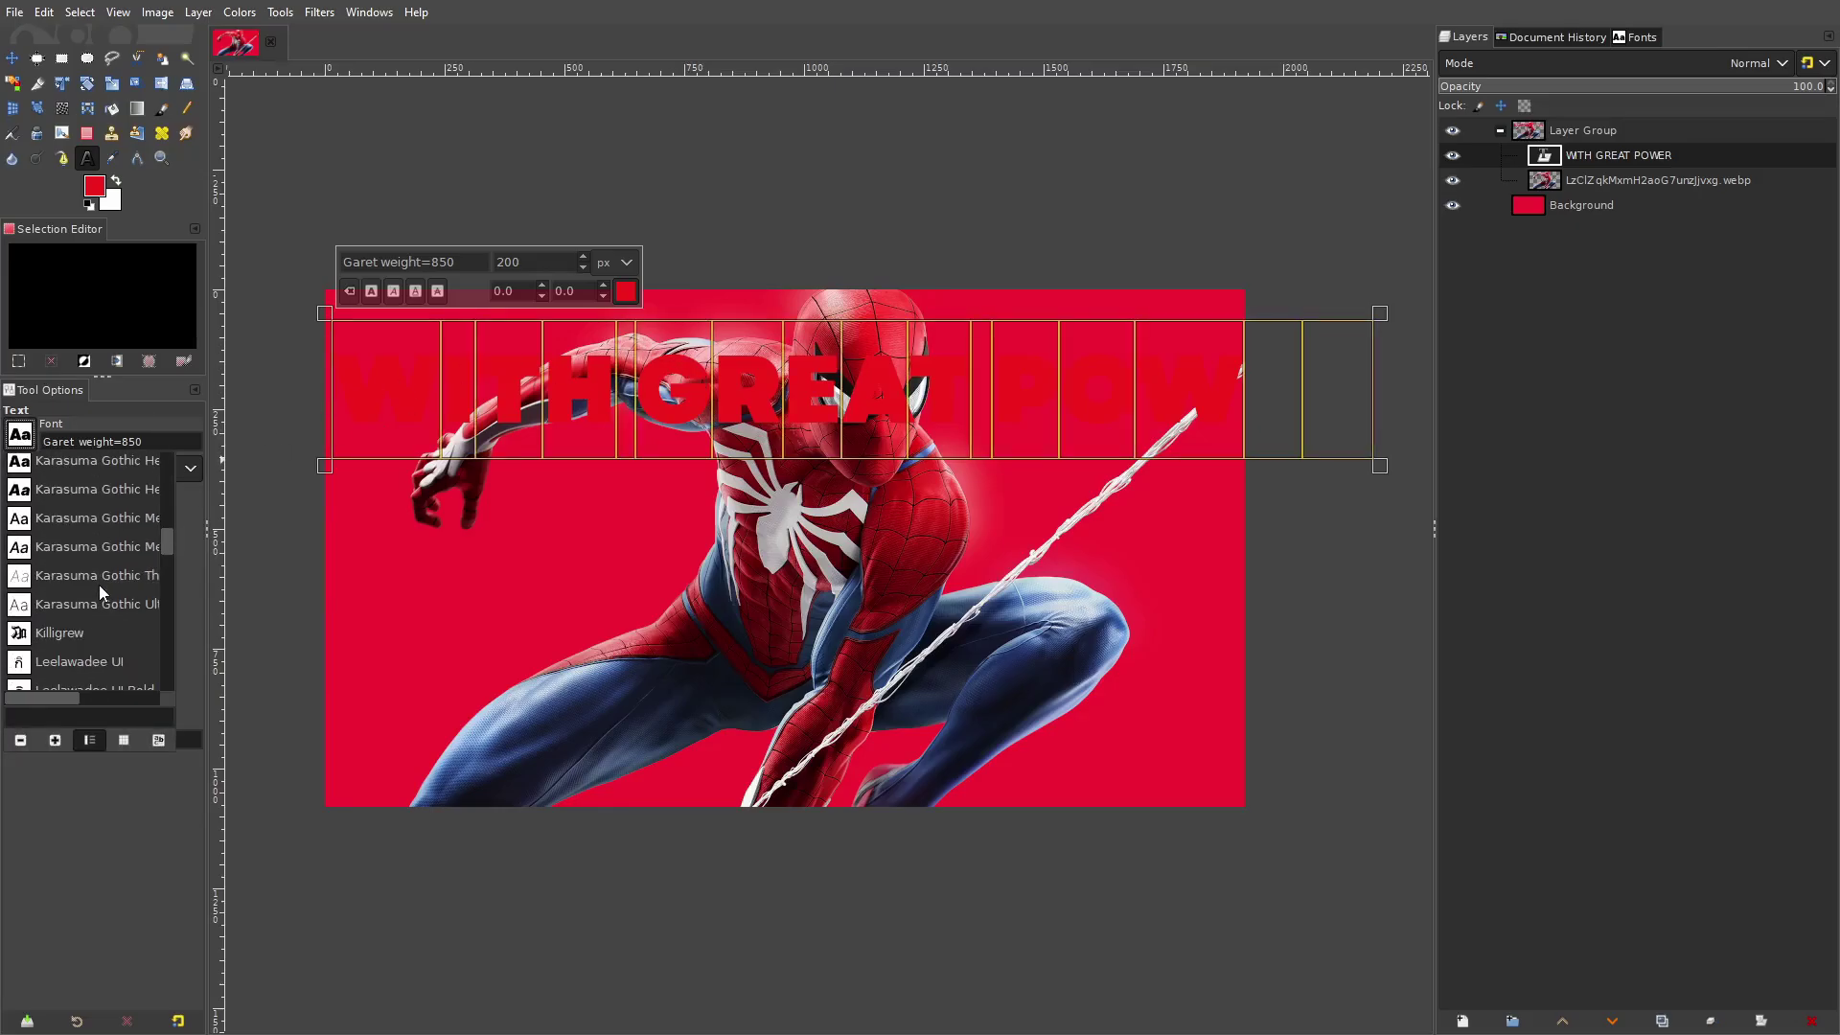
{"action": "left_click", "coordinate": [95, 537]}
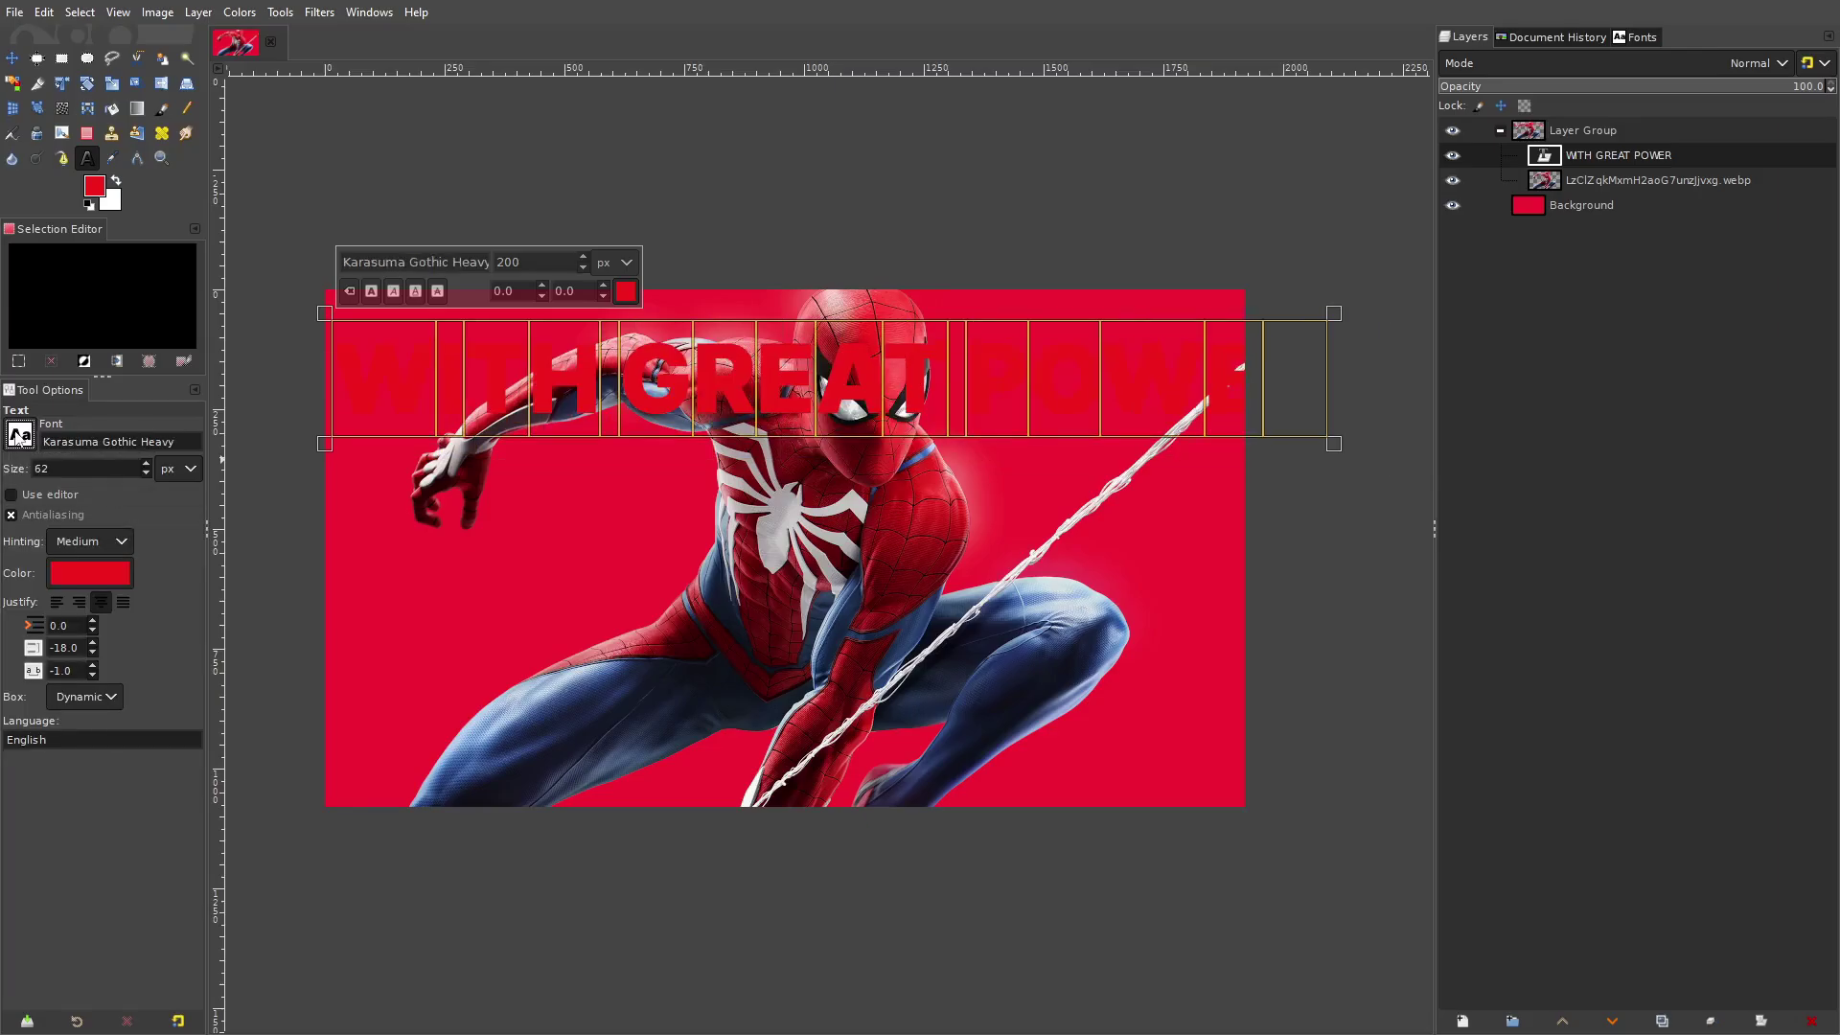
Reduce the text size slightly so the line fits the canvas width, and colour it white (ffffff)
{"action": "left_click", "coordinate": [581, 269]}
{"action": "left_click", "coordinate": [628, 294]}
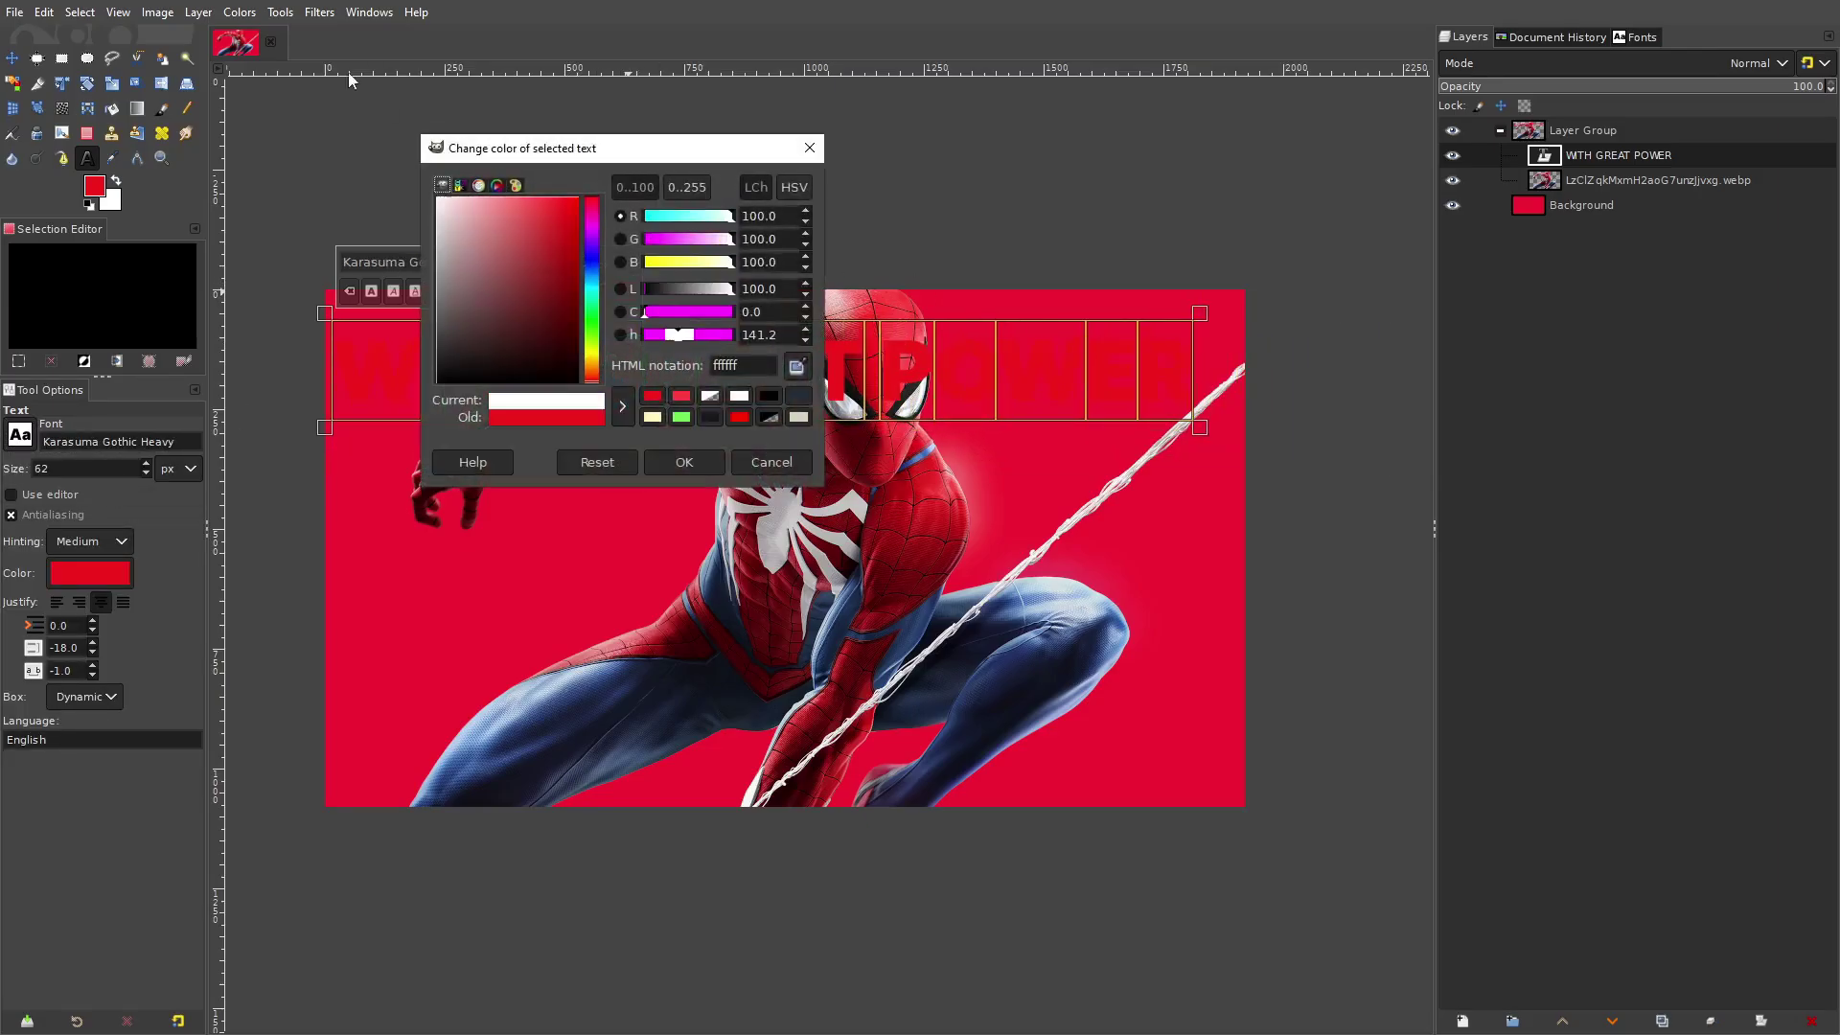
{"action": "left_click", "coordinate": [684, 462]}
Add horizontal and vertical guides at 50 percent and centre the WITH GREAT POWER text on their intersection
{"action": "left_click", "coordinate": [11, 57]}
{"action": "left_click_drag", "start_coordinate": [694, 367], "coordinate": [724, 540]}
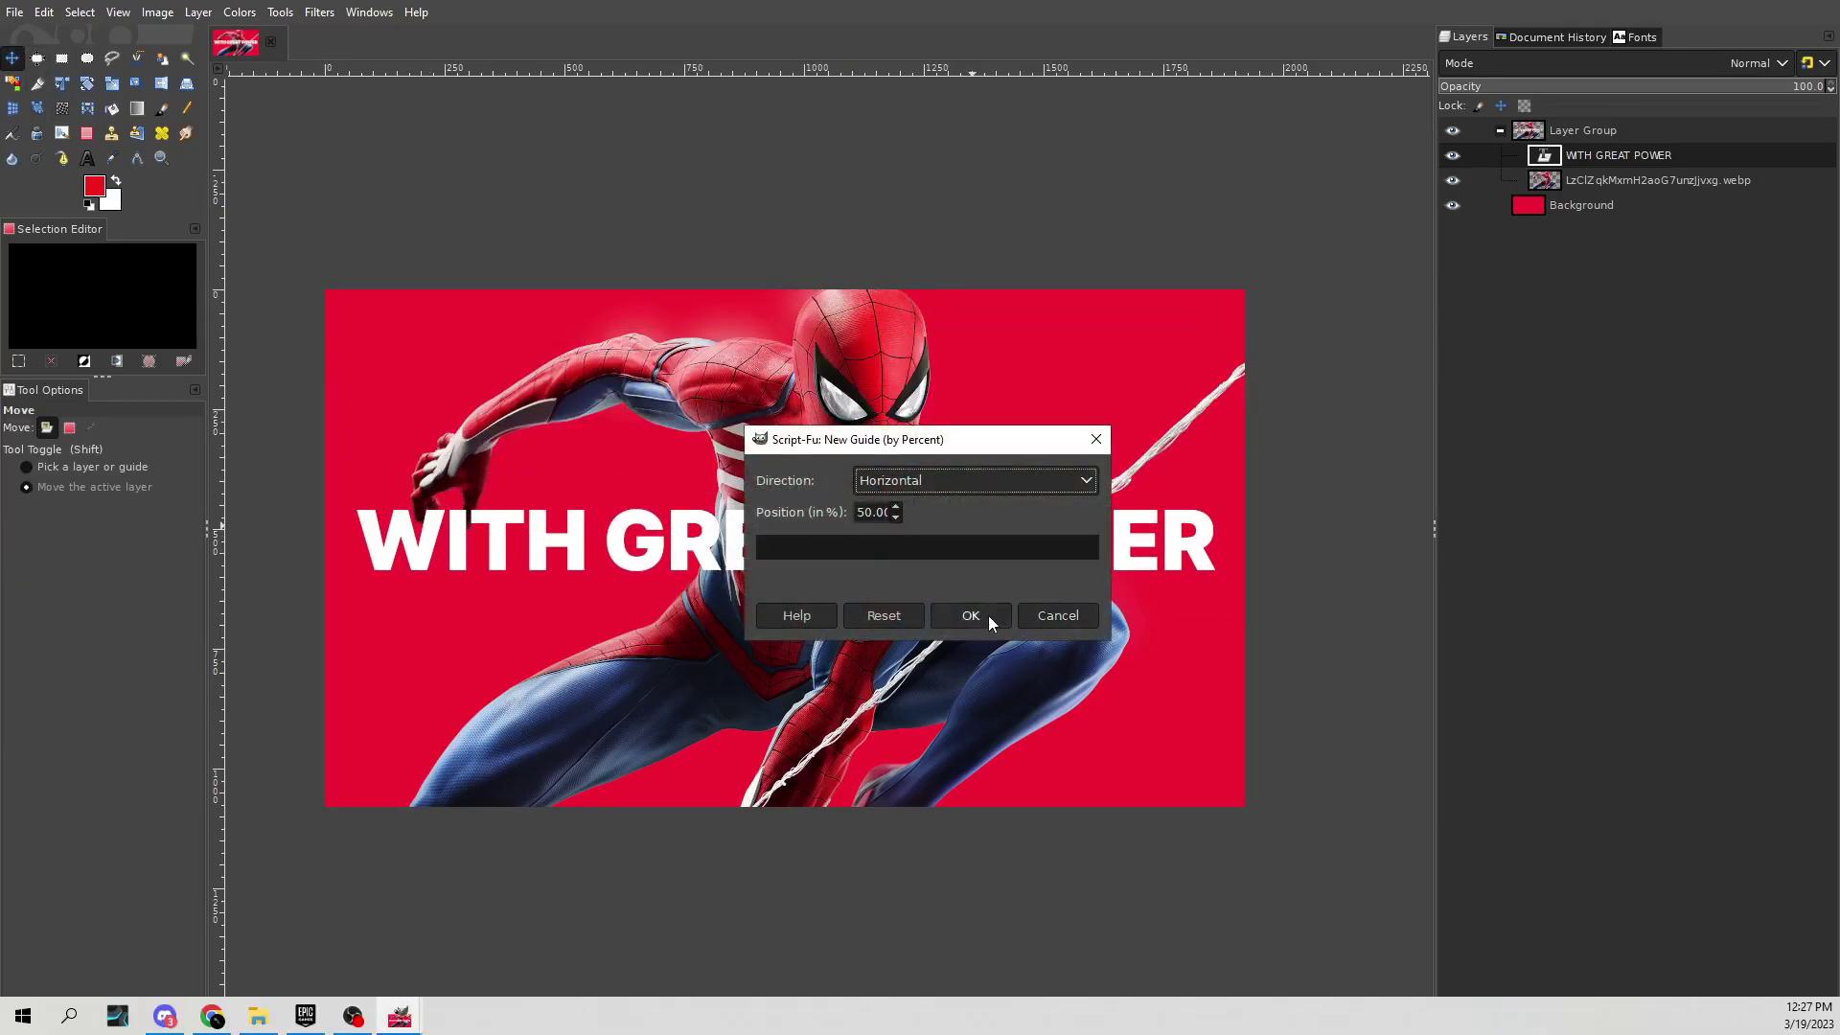
{"action": "left_click", "coordinate": [987, 615]}
{"action": "key", "text": "ctrl+shift+f"}
{"action": "left_click", "coordinate": [975, 480]}
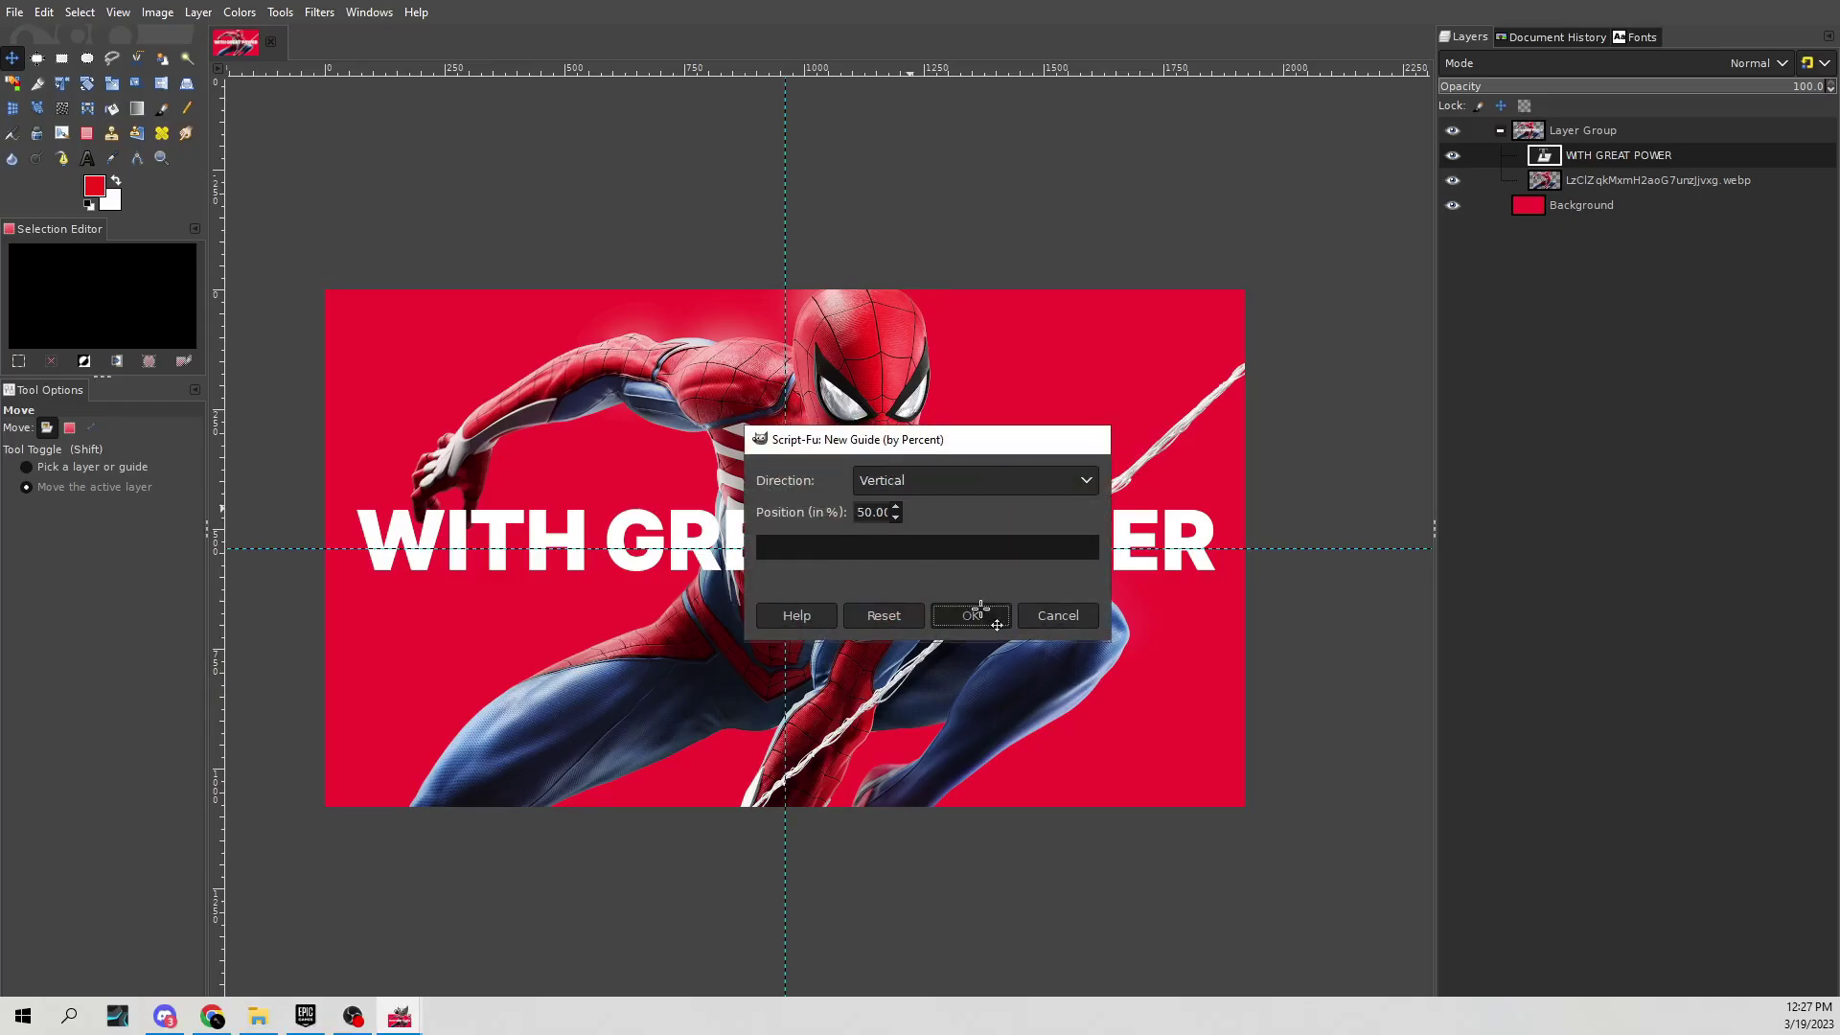
{"action": "left_click", "coordinate": [908, 533]}
{"action": "left_click", "coordinate": [969, 615]}
{"action": "left_click_drag", "start_coordinate": [901, 491], "coordinate": [901, 497]}
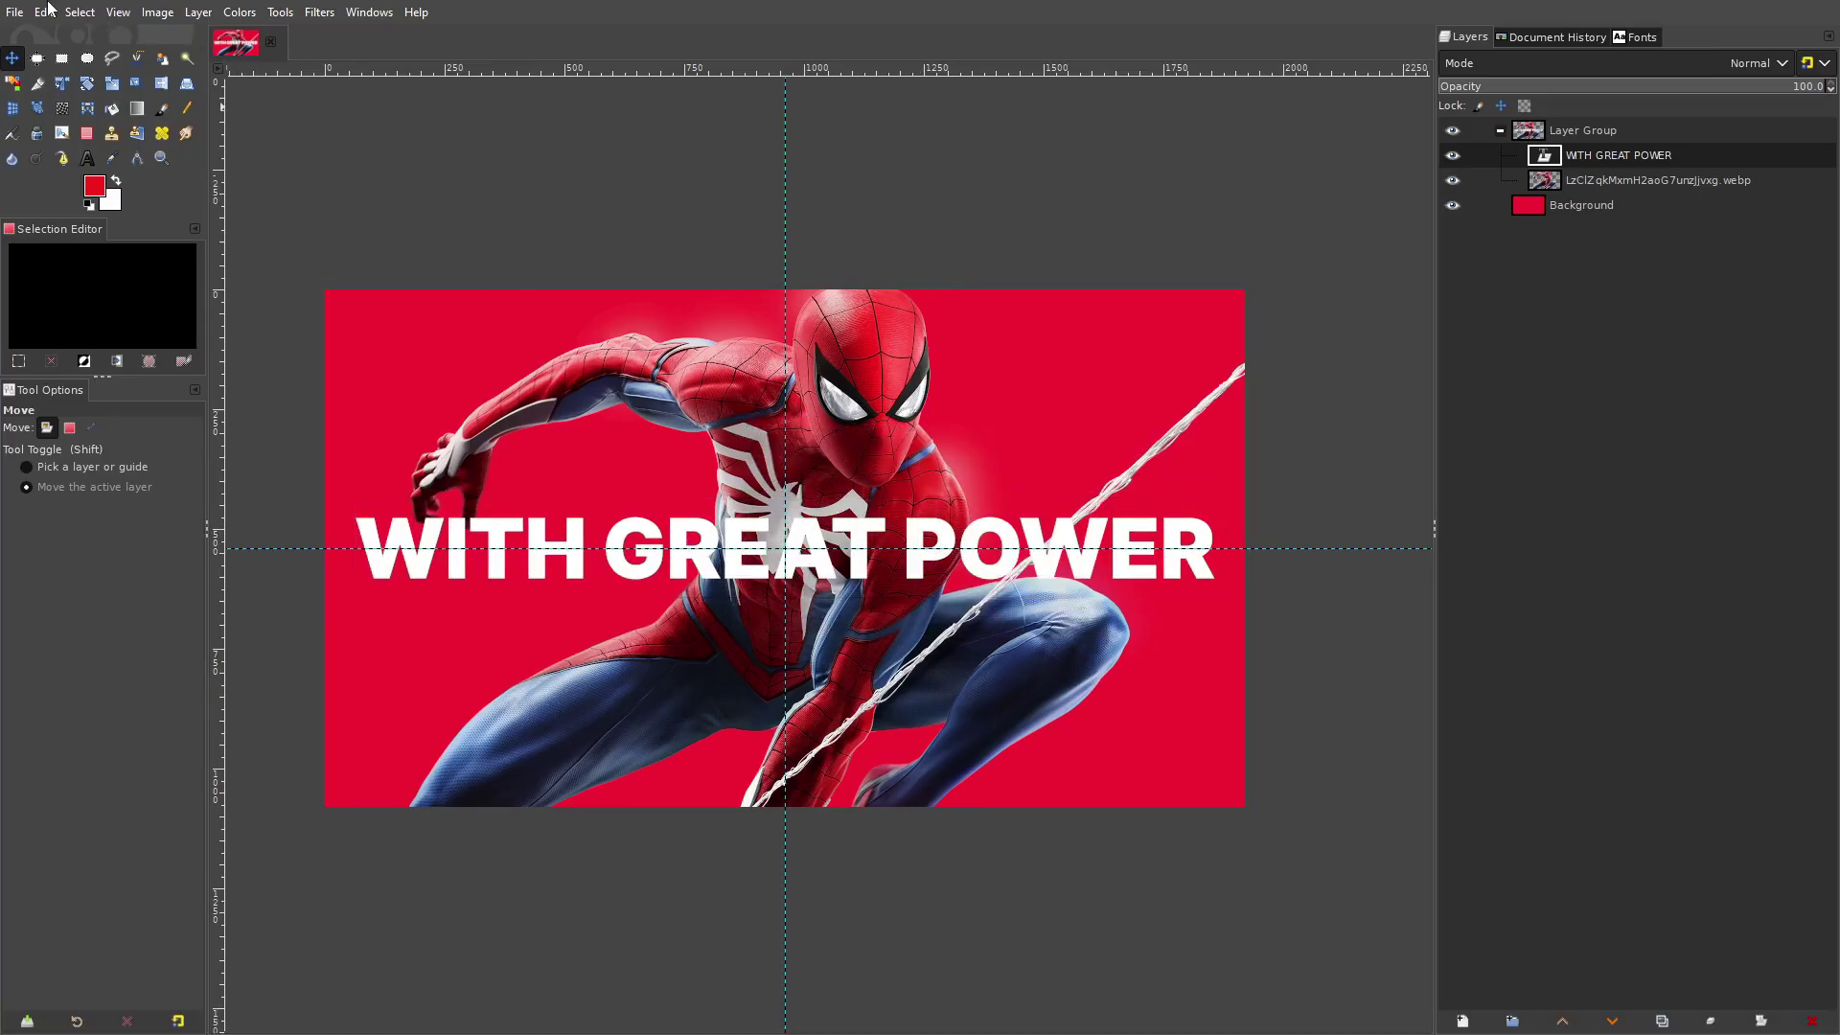
{"action": "left_click", "coordinate": [48, 11]}
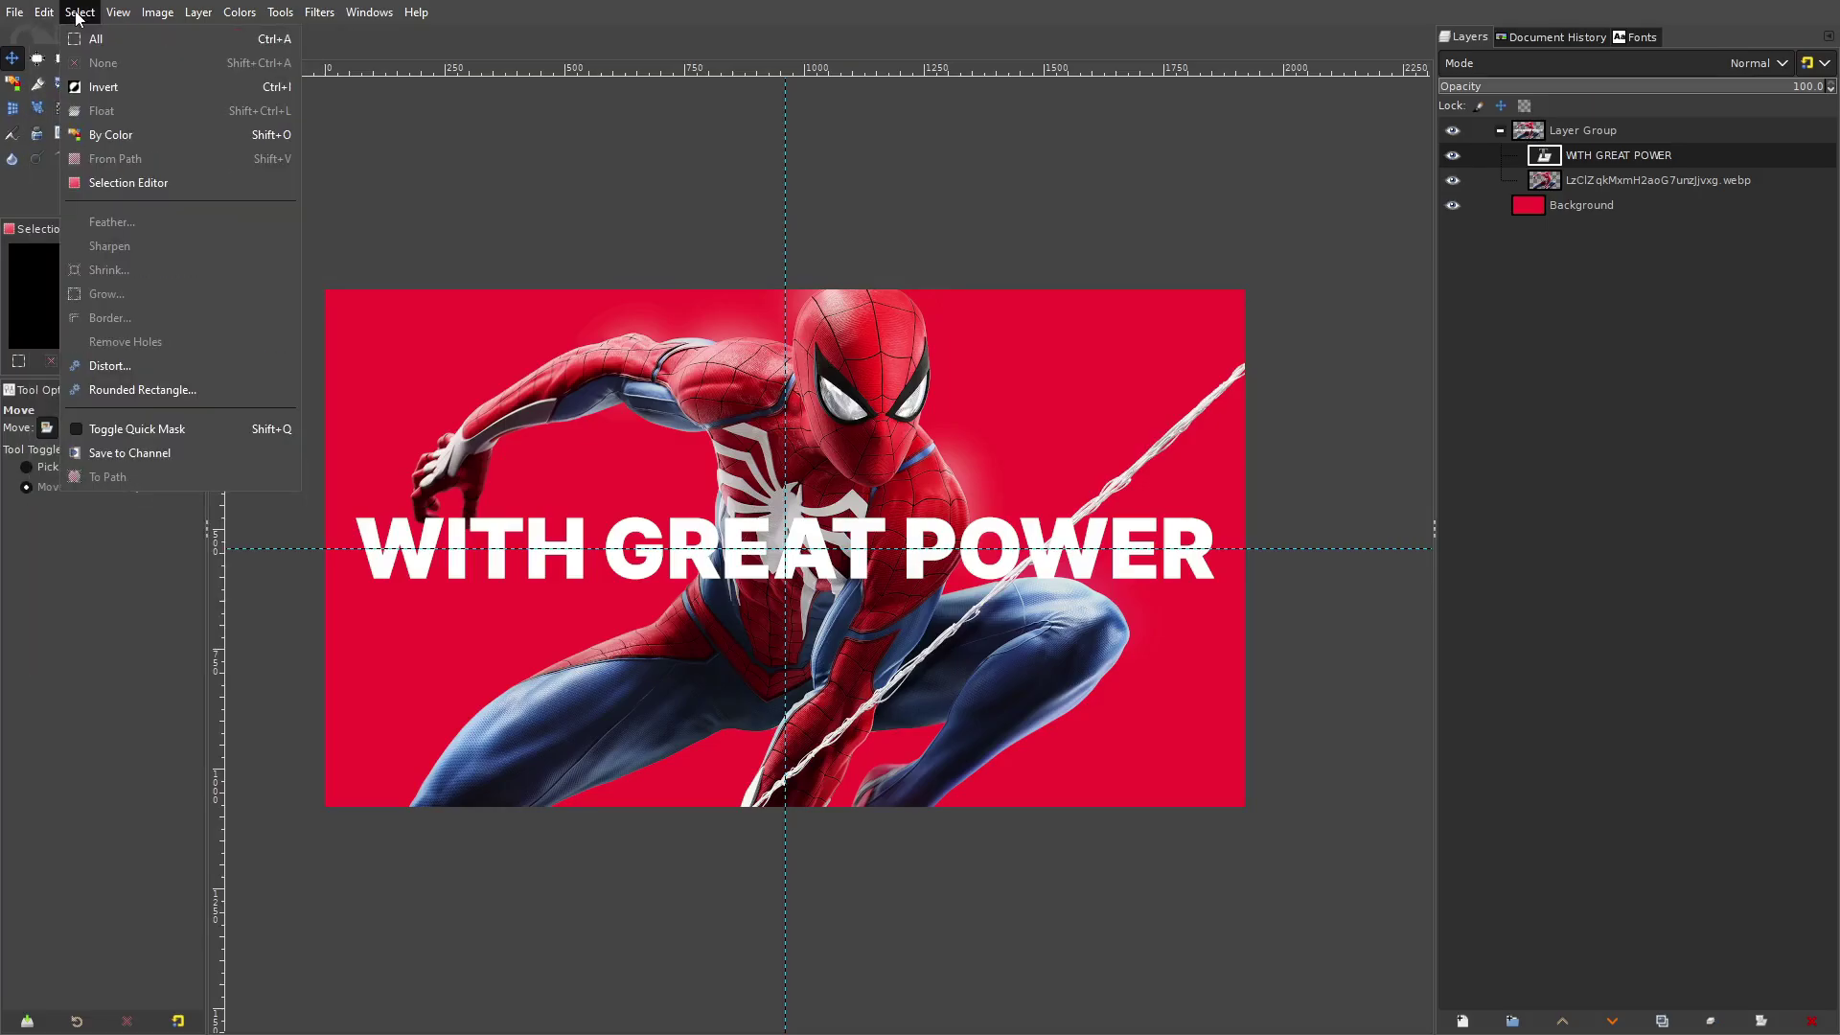
{"action": "left_click", "coordinate": [986, 45]}
{"action": "left_click_drag", "start_coordinate": [217, 135], "coordinate": [805, 219]}
{"action": "key", "text": "ctrl+z"}
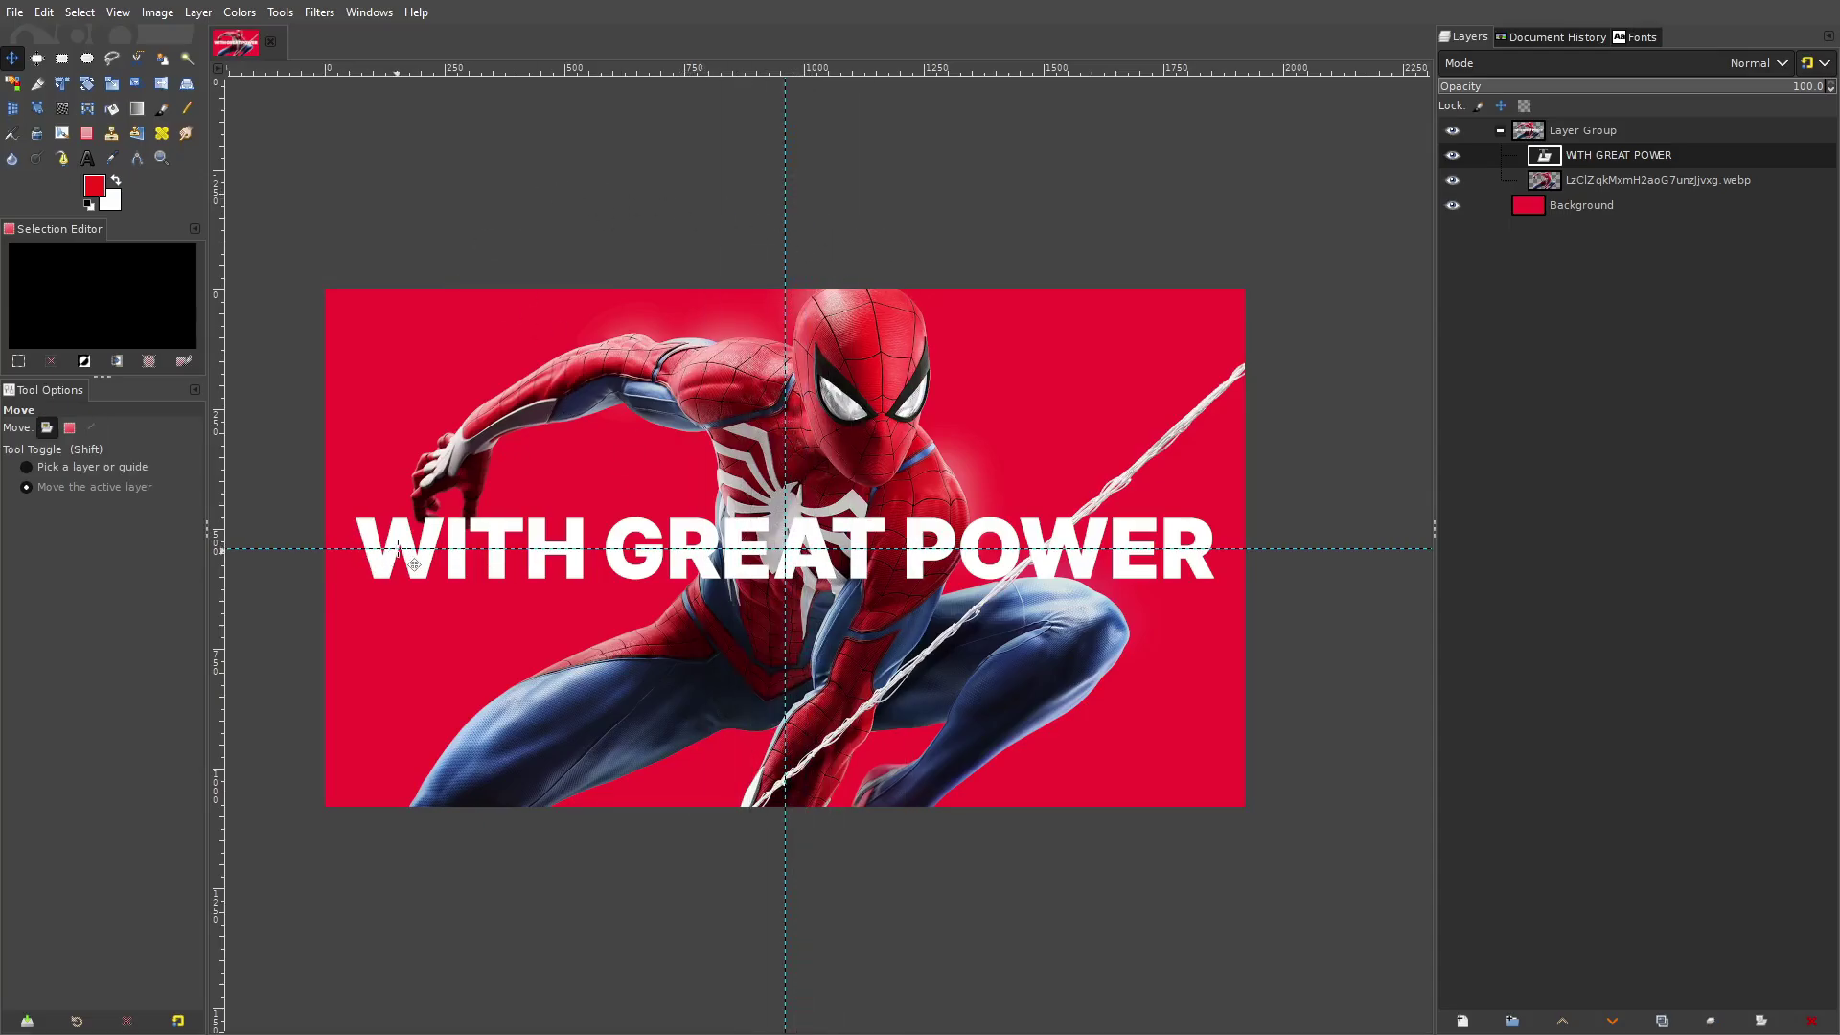
{"action": "scroll", "coordinate": [321, 542], "scroll_direction": "up", "scroll_amount": 2, "text": "ctrl"}
{"action": "key", "text": "shift+ctrl+j"}
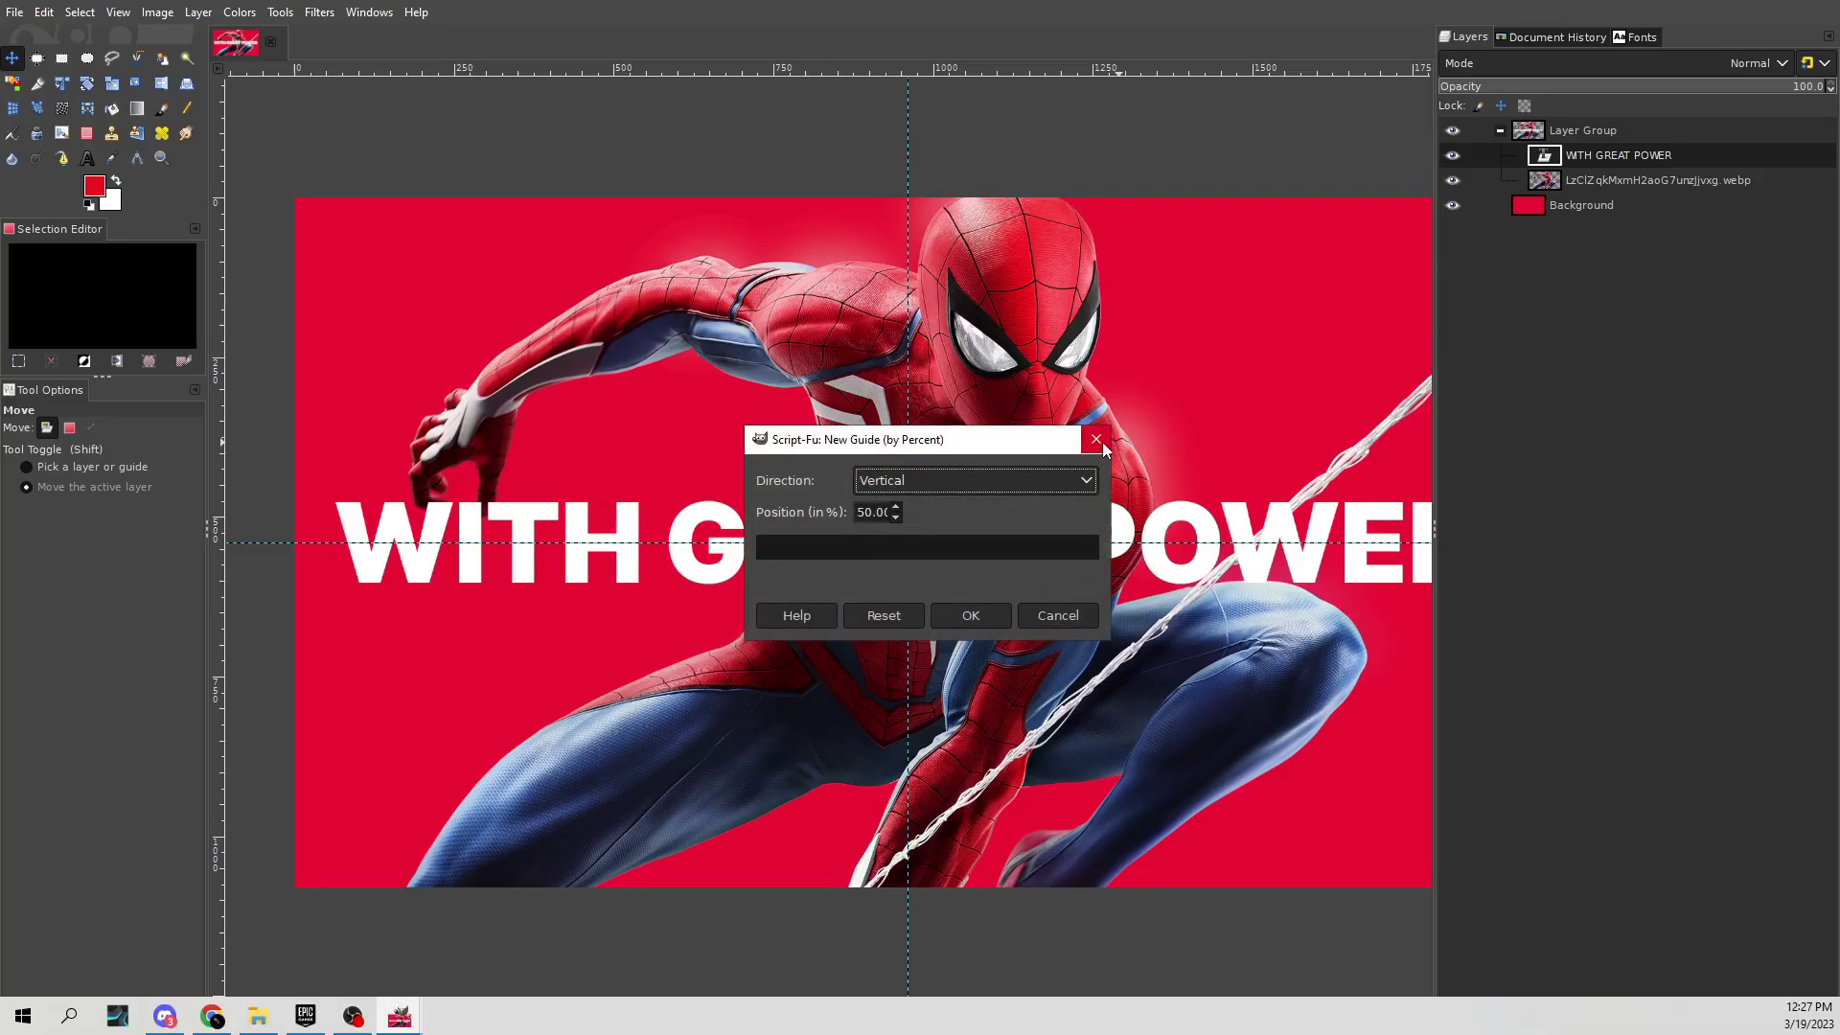
{"action": "left_click", "coordinate": [1101, 443]}
Search the keyboard shortcut settings for GUIDE and assign the shortcut Z to New Guide (by Percent)
{"action": "left_click", "coordinate": [44, 12]}
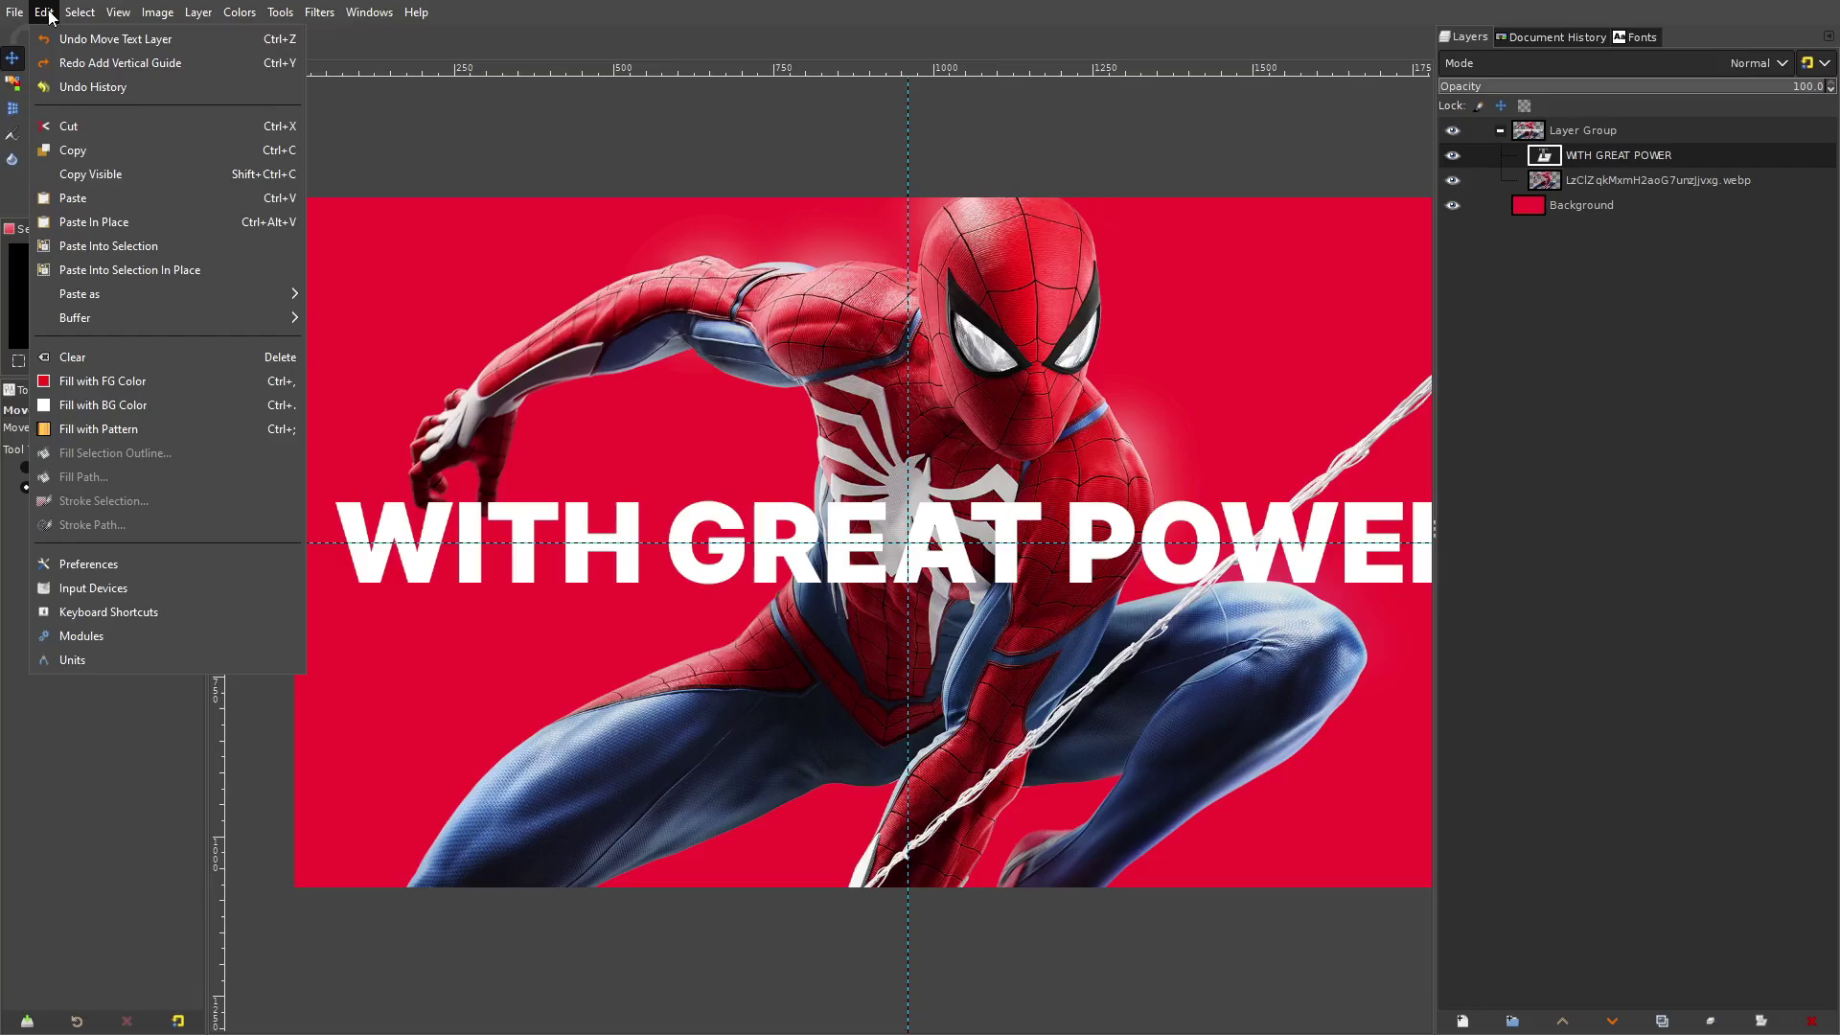
{"action": "left_click", "coordinate": [148, 609]}
{"action": "left_click_drag", "start_coordinate": [291, 381], "coordinate": [668, 322]}
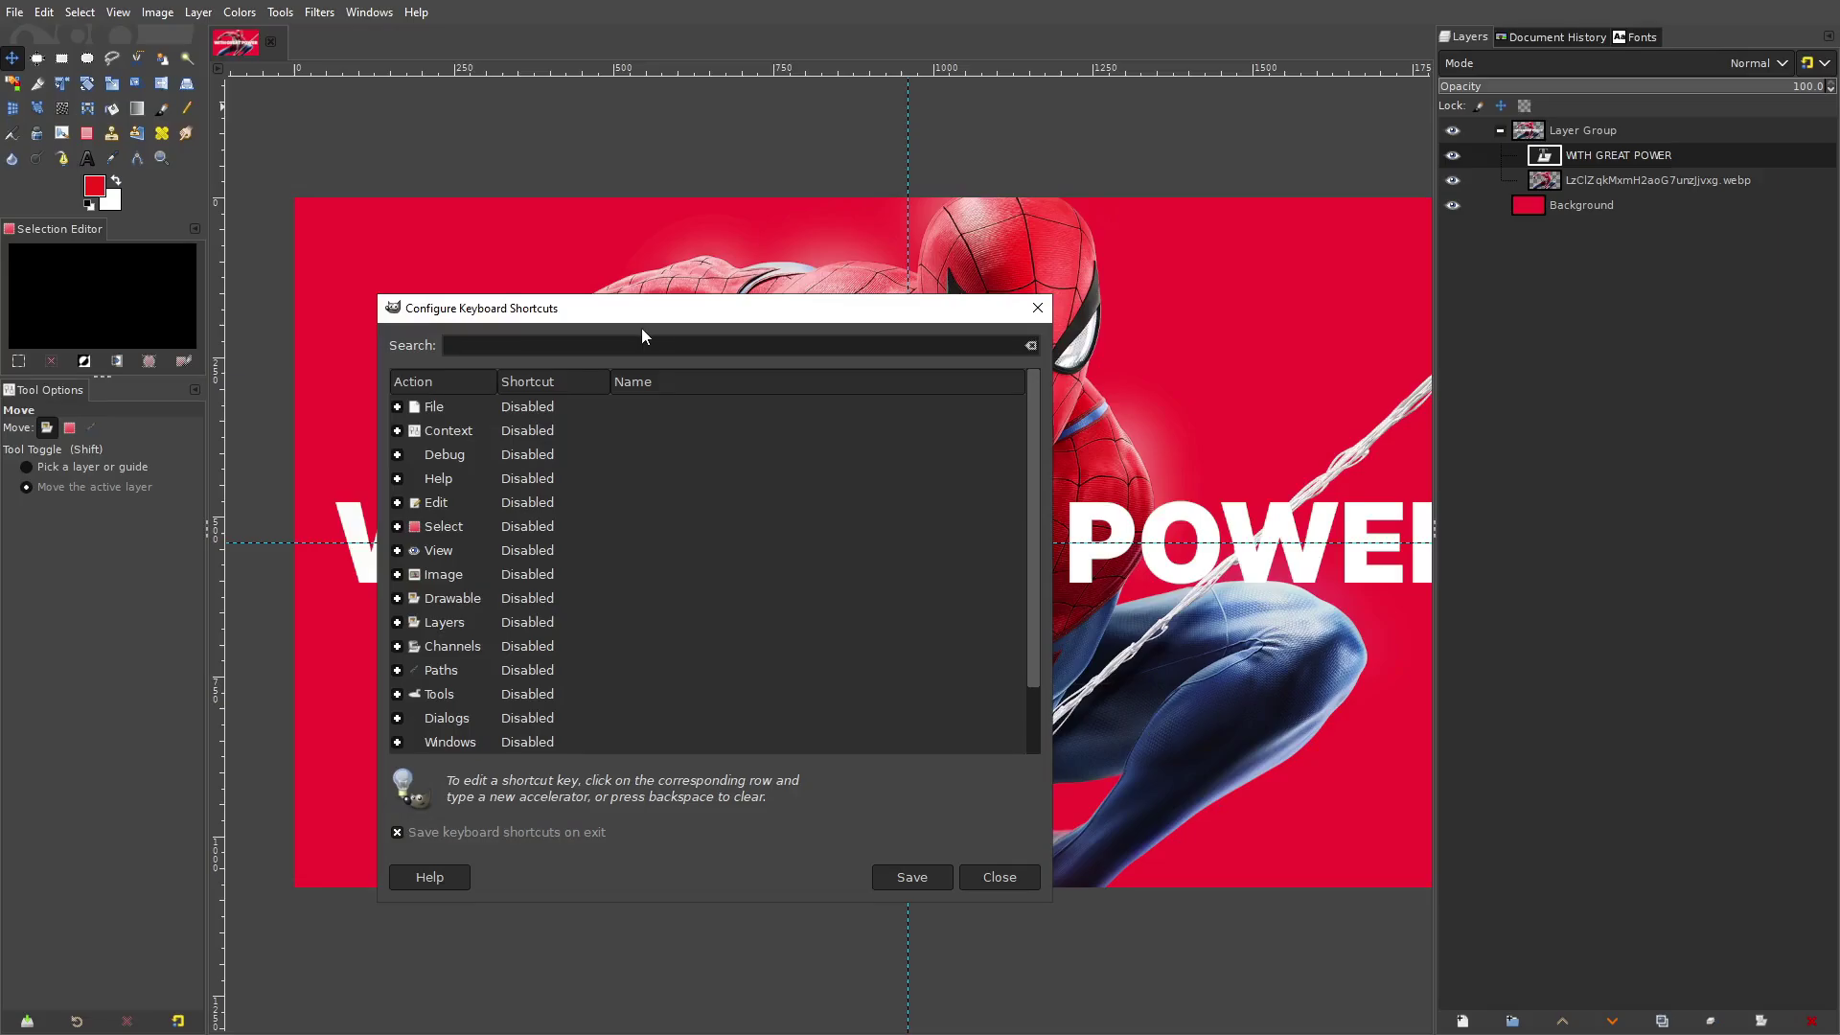
{"action": "type", "text": "GUIDE"}
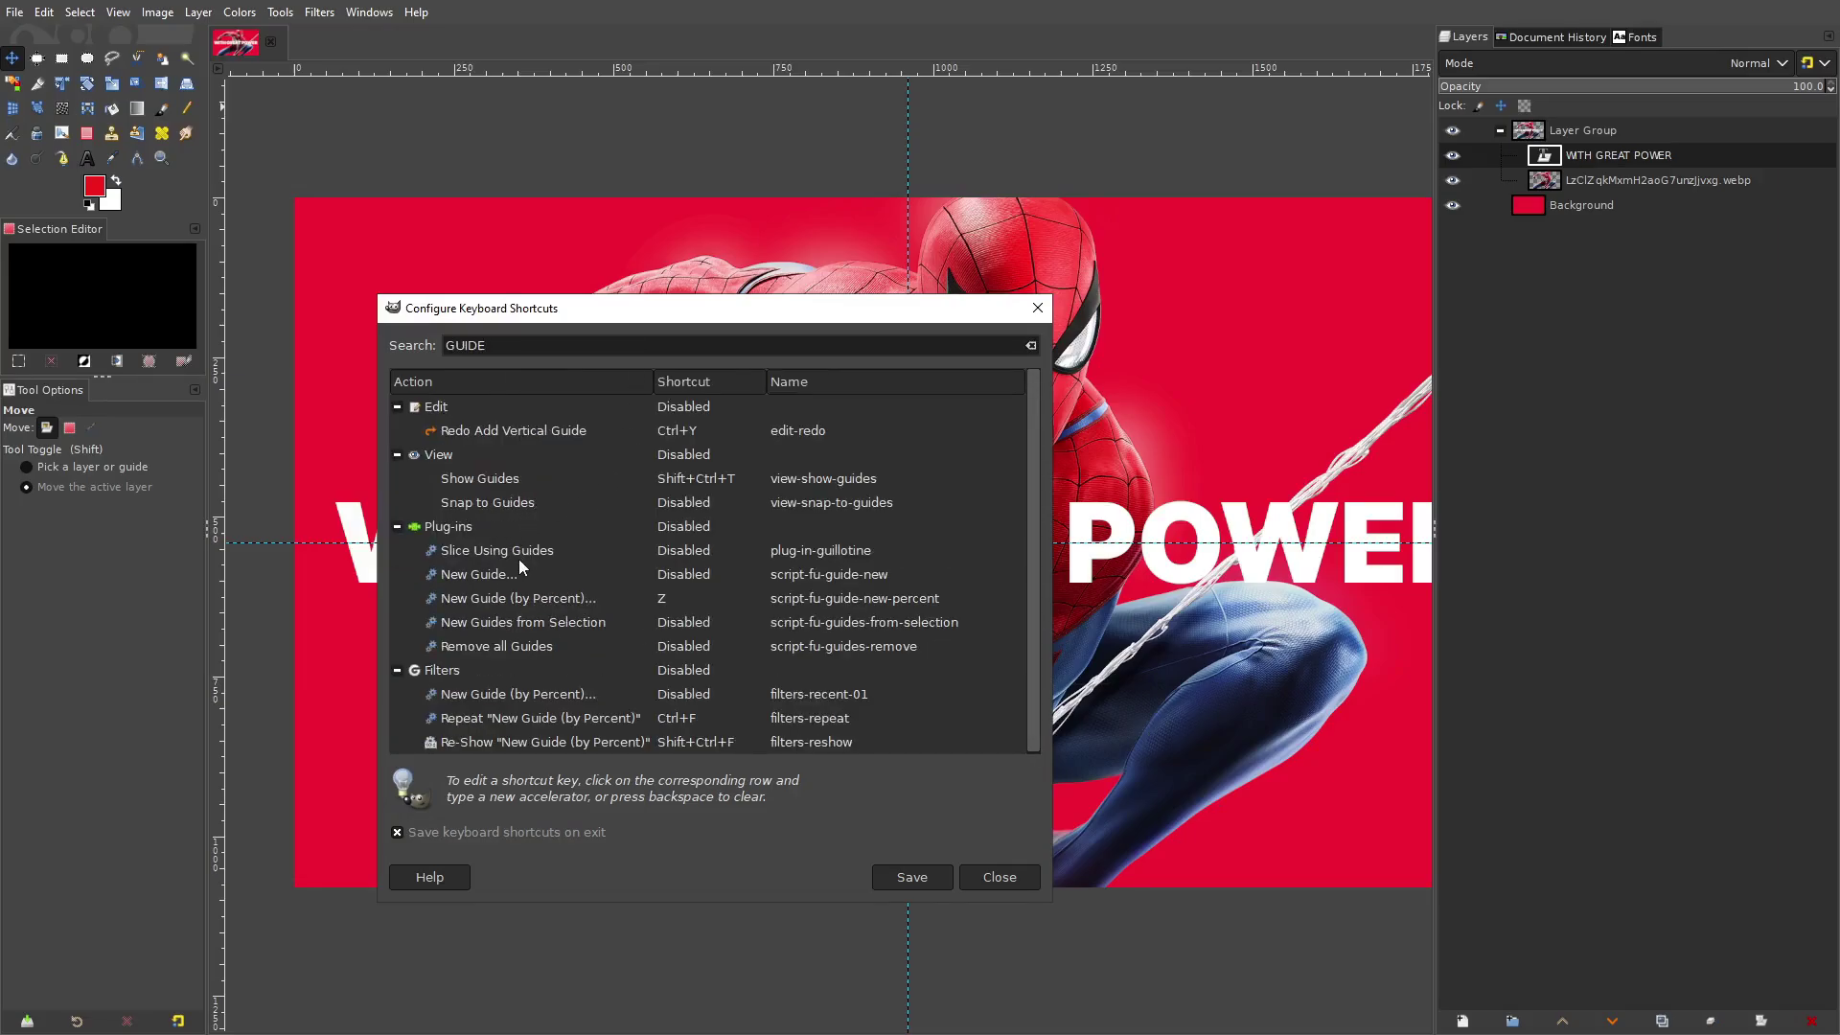
{"action": "left_click", "coordinate": [456, 601]}
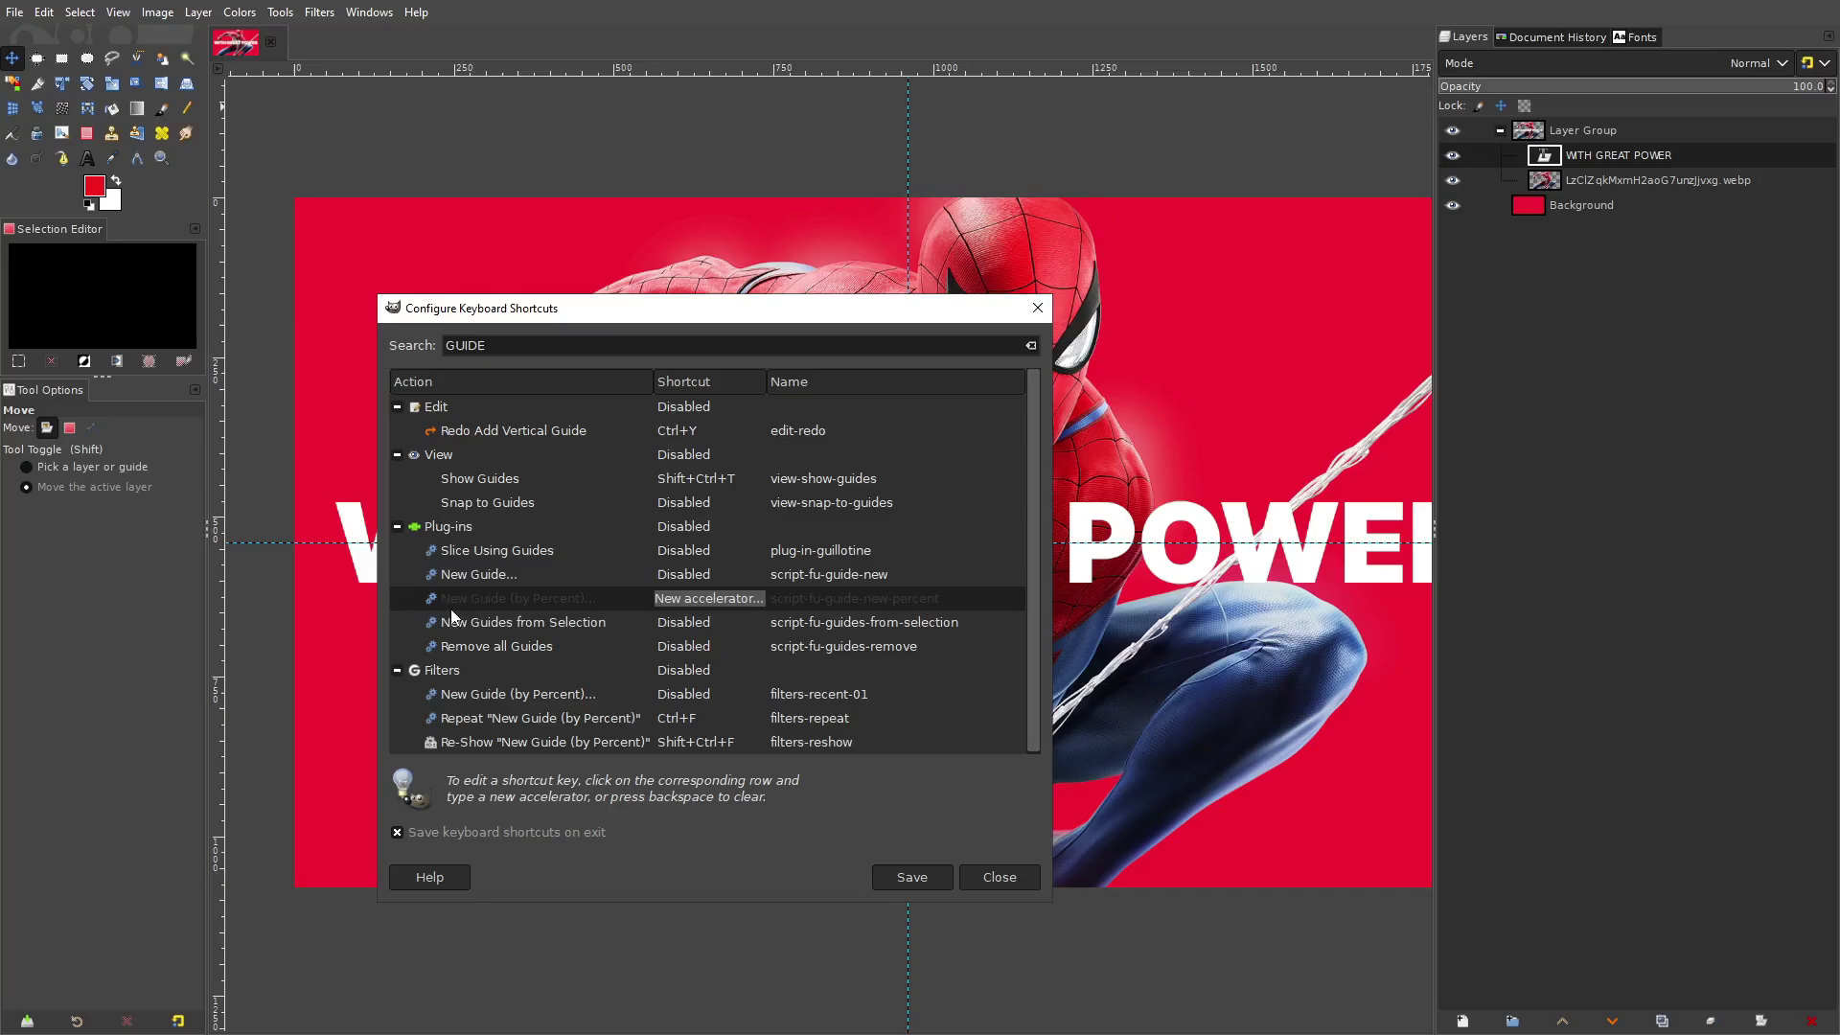
{"action": "left_click", "coordinate": [684, 606]}
{"action": "key", "text": "shift+z"}
{"action": "key", "text": "z"}
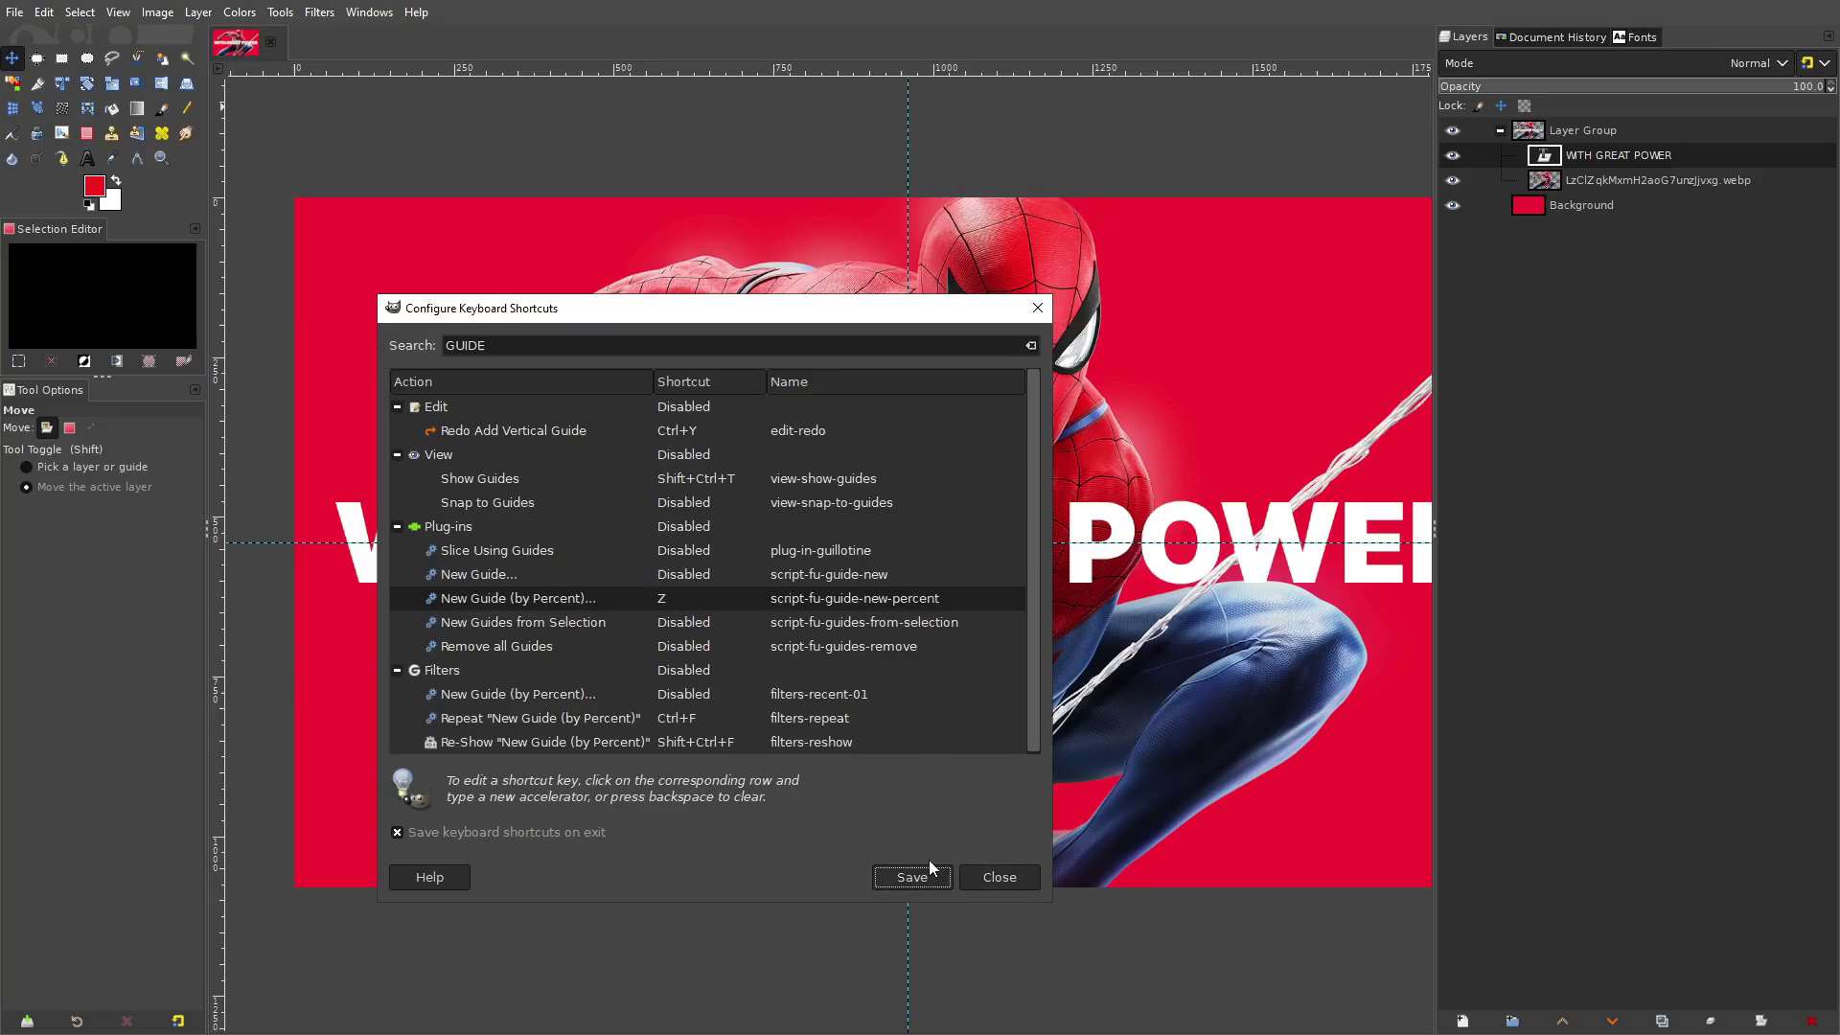
{"action": "left_click", "coordinate": [1011, 876]}
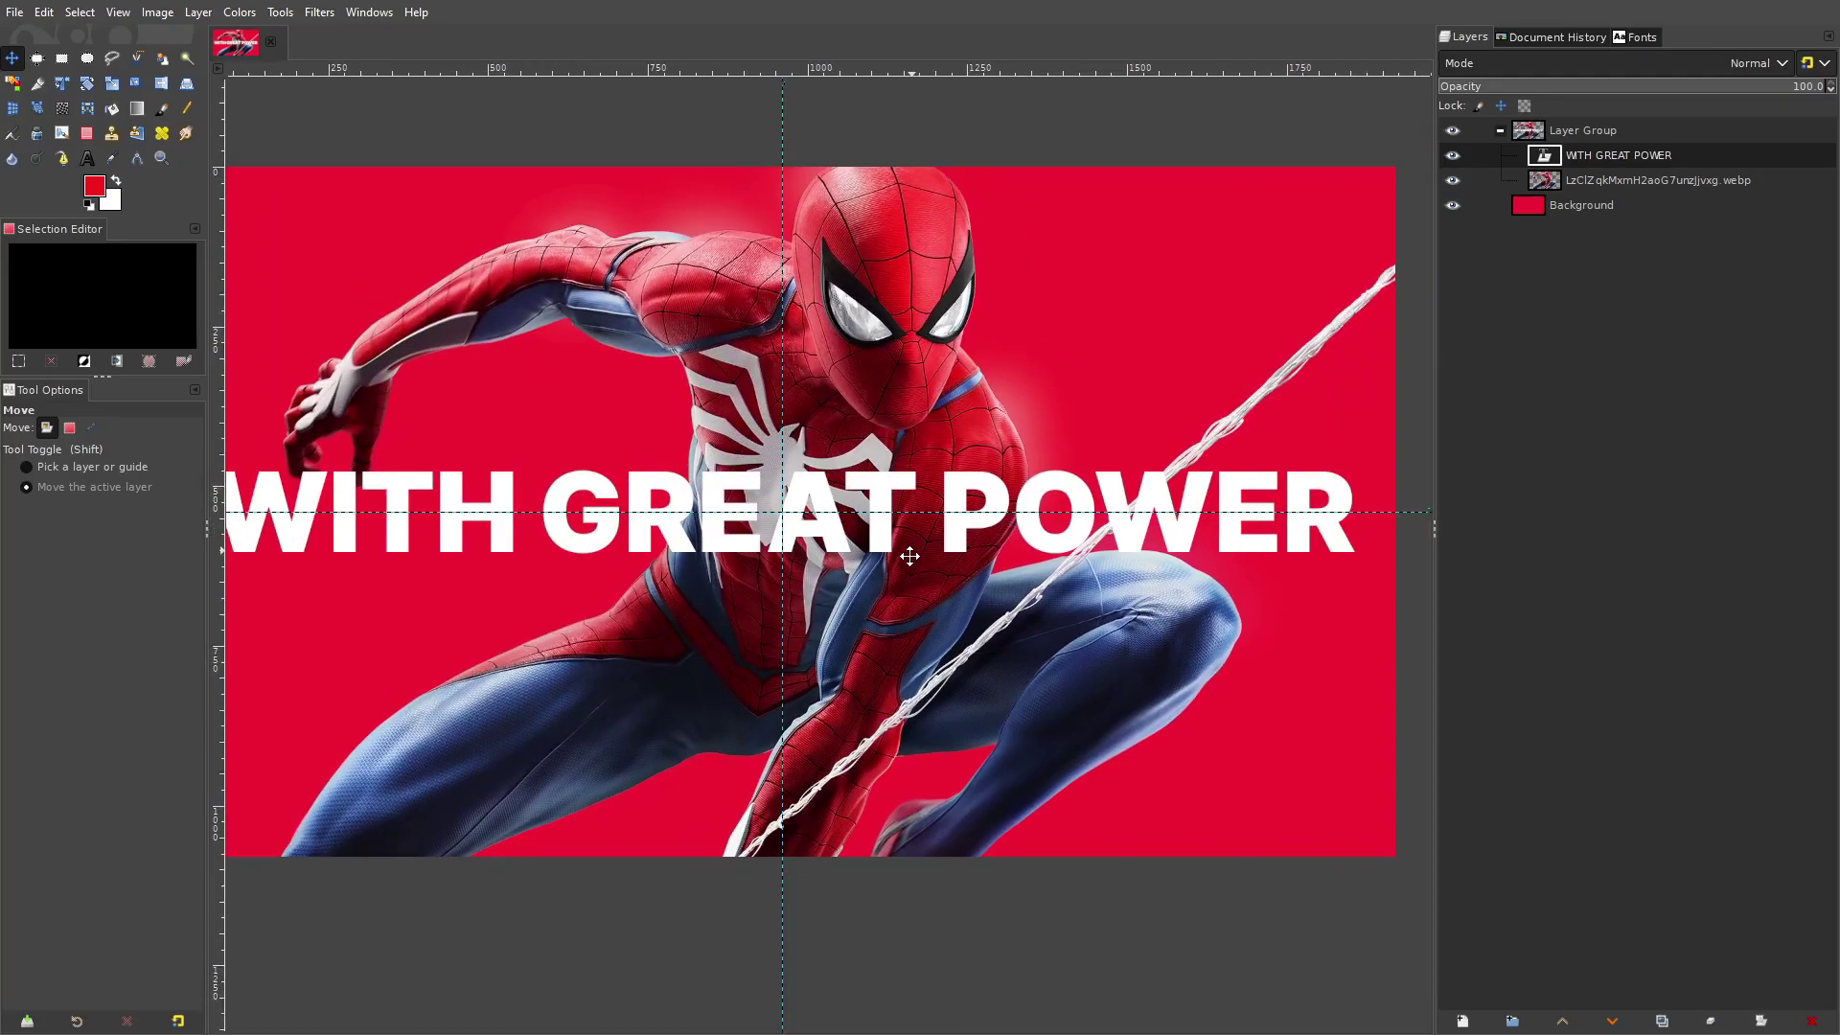
{"action": "key", "text": "z"}
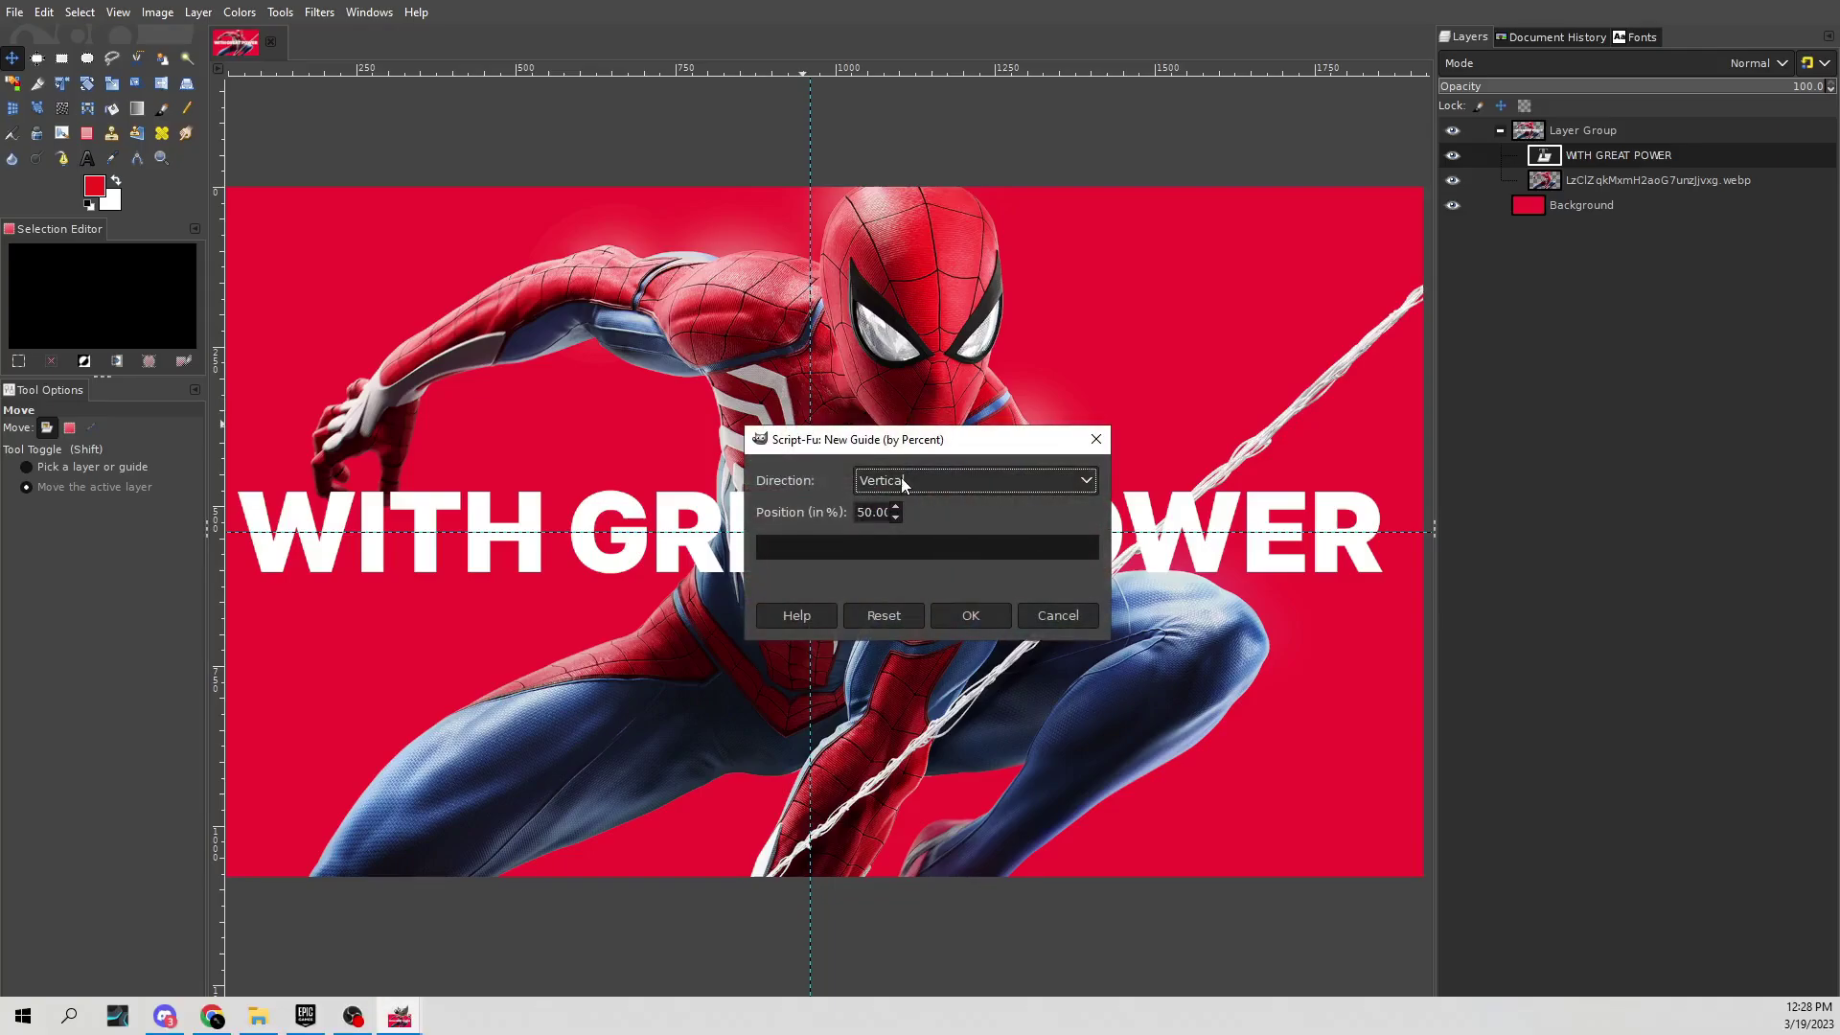
{"action": "left_click", "coordinate": [901, 477]}
{"action": "left_click", "coordinate": [916, 503]}
{"action": "left_click", "coordinate": [1071, 618]}
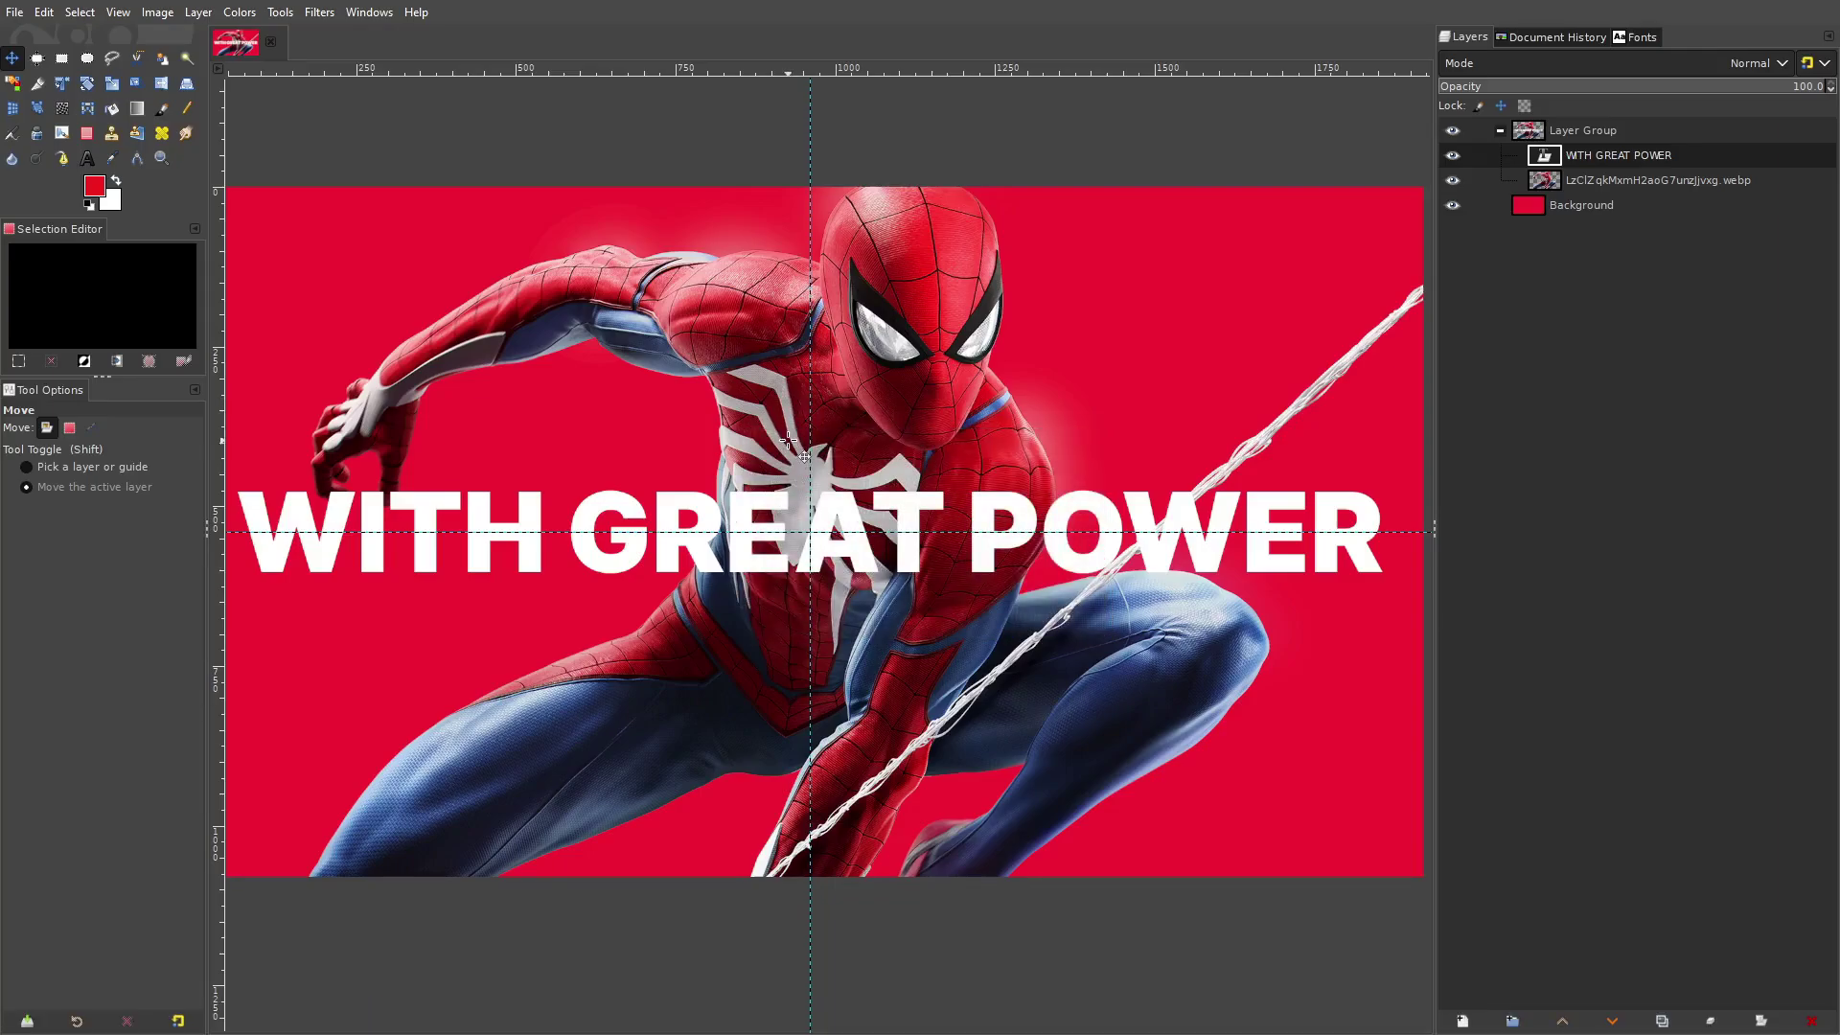
Set the blend mode of the WITH GREAT POWER text layer to Hard light
{"action": "scroll", "coordinate": [789, 684], "scroll_direction": "down", "scroll_amount": 2}
{"action": "left_click_drag", "start_coordinate": [987, 434], "coordinate": [1004, 334]}
{"action": "scroll", "coordinate": [881, 530], "scroll_direction": "up", "scroll_amount": 2}
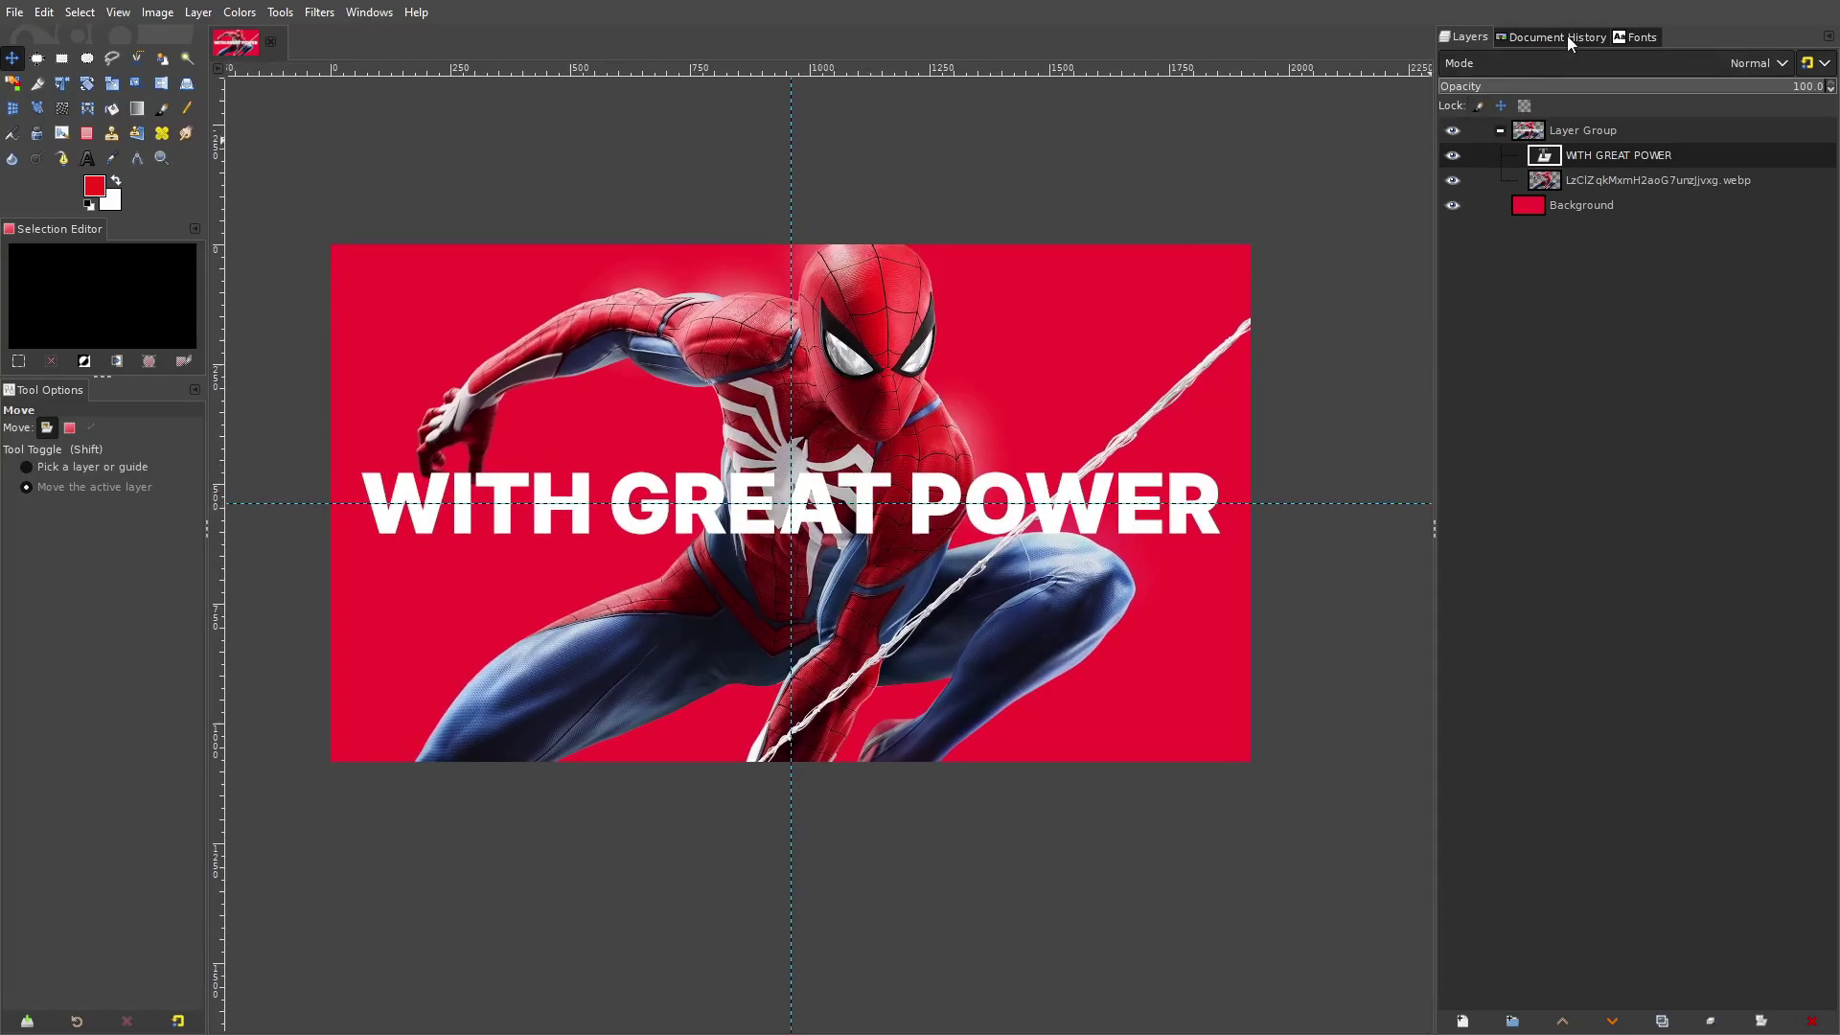
{"action": "left_click", "coordinate": [1564, 57]}
{"action": "left_click", "coordinate": [1455, 530]}
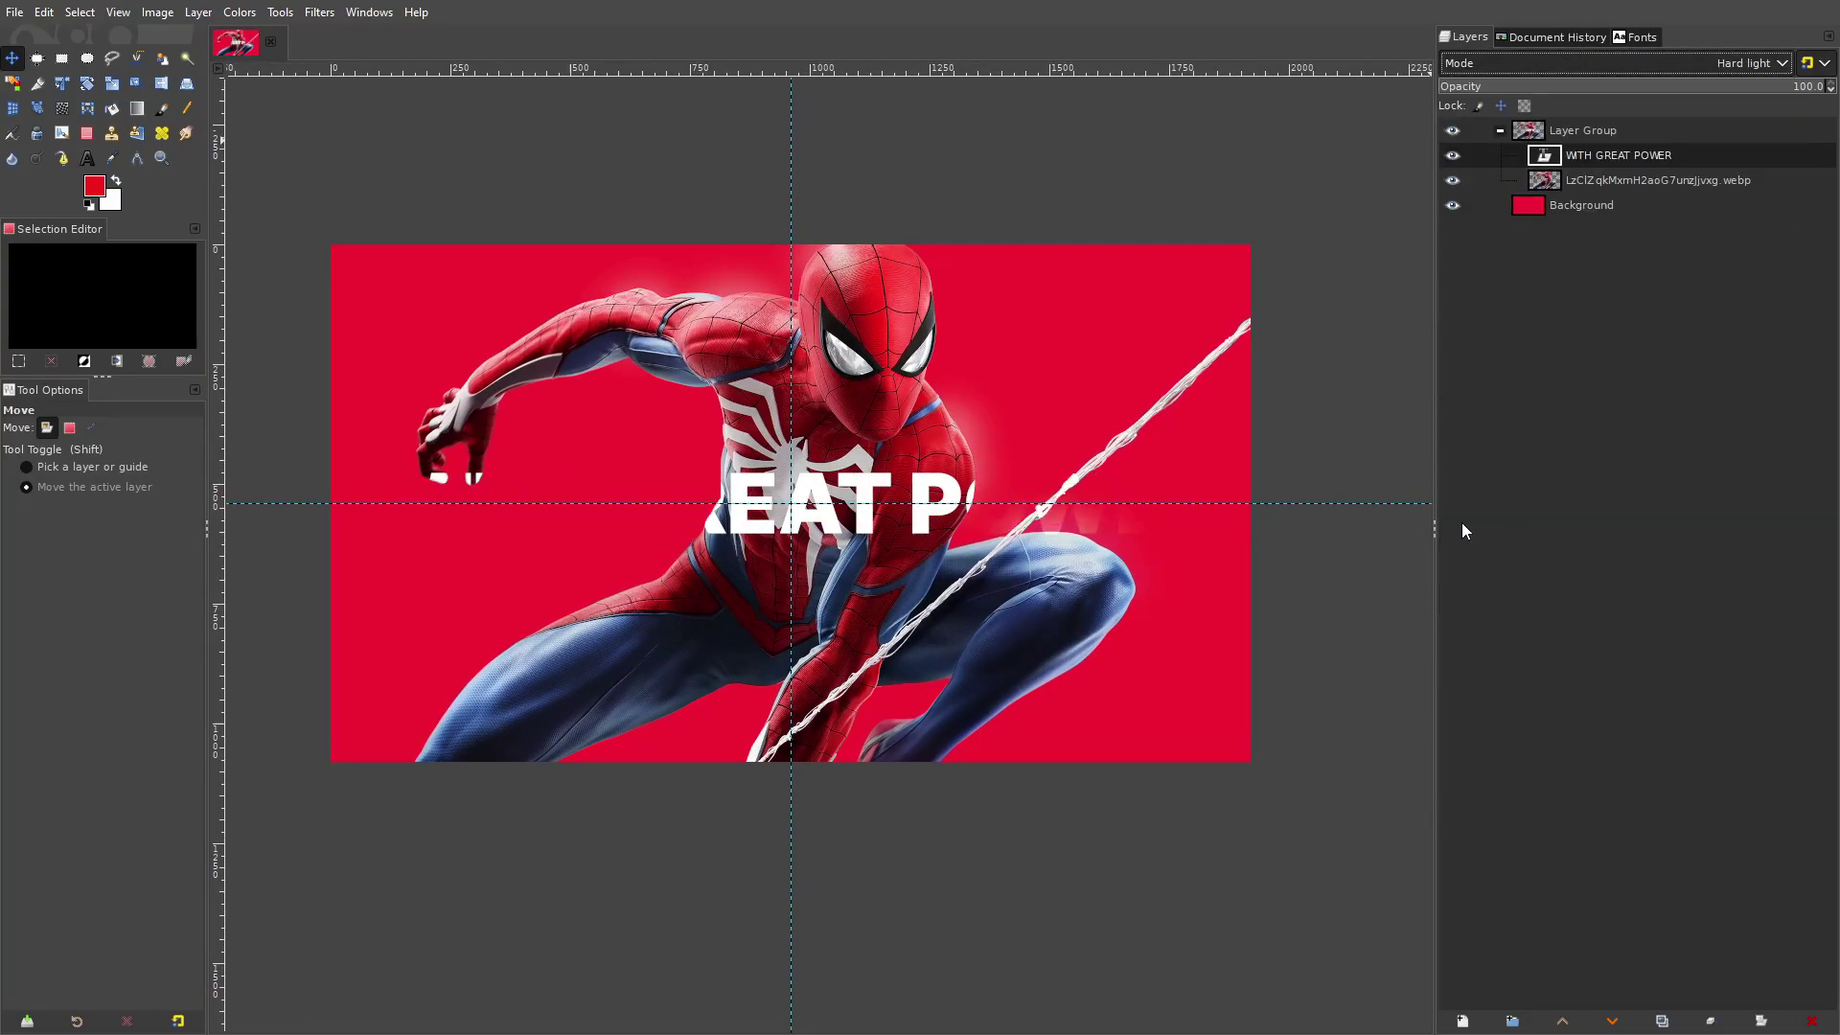
{"action": "scroll", "coordinate": [966, 534], "scroll_direction": "up", "scroll_amount": 1}
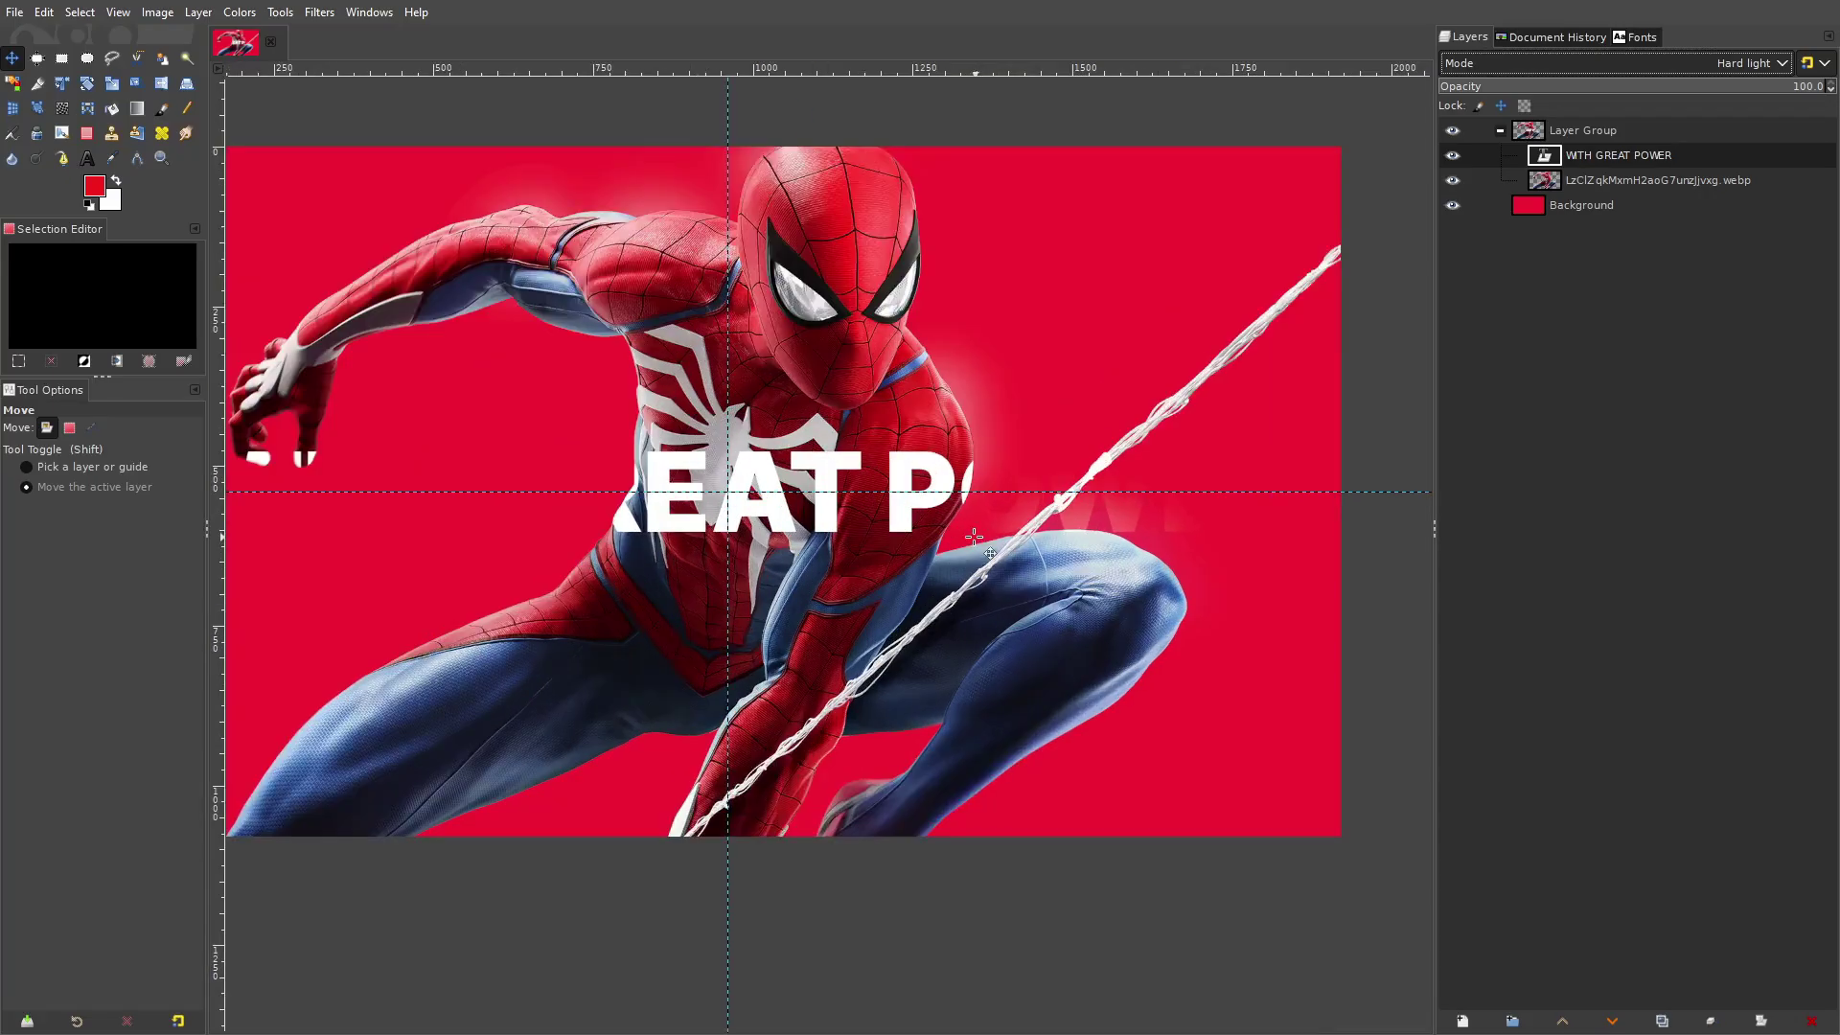
Fuzzy-select the faint glow beside the figure's shoulder and knee on the Spider-Man image layer and delete it
{"action": "left_click", "coordinate": [187, 58]}
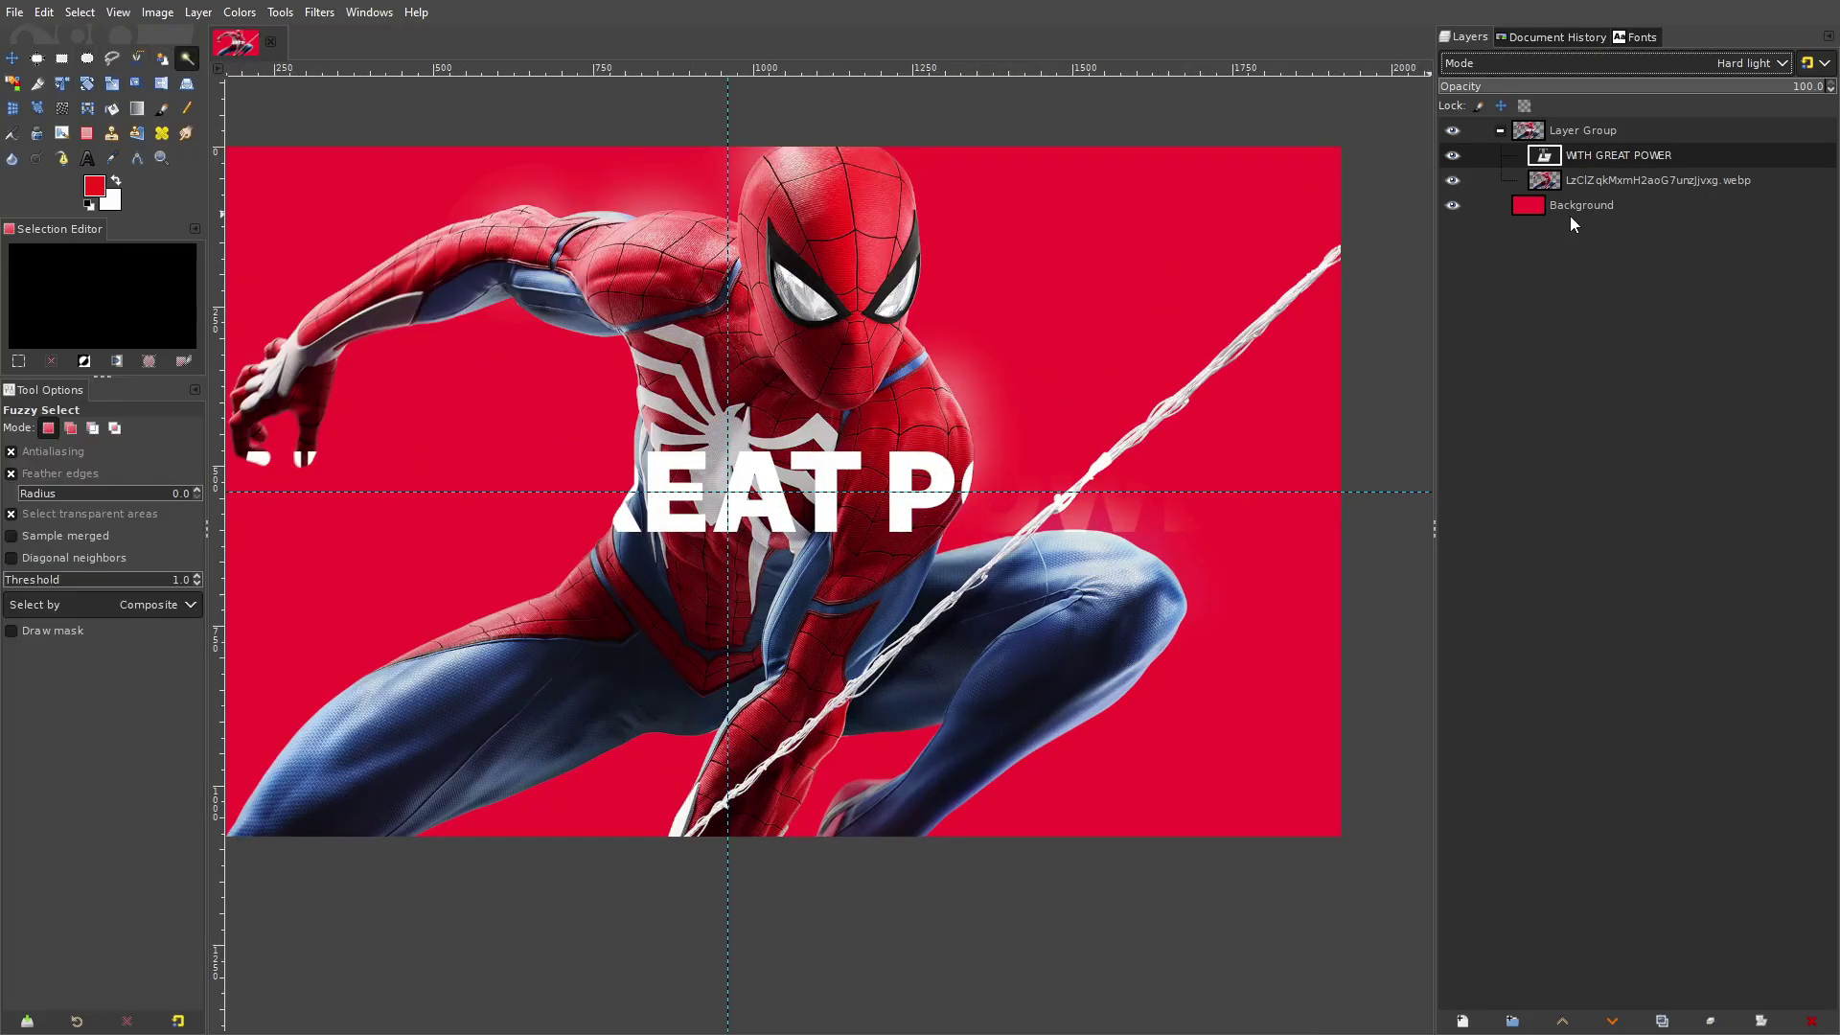
{"action": "left_click", "coordinate": [1657, 180]}
{"action": "left_click", "coordinate": [985, 300]}
{"action": "left_click", "coordinate": [990, 382]}
{"action": "left_click_drag", "start_coordinate": [990, 381], "coordinate": [999, 435]}
{"action": "left_click", "coordinate": [1008, 463]}
{"action": "left_click_drag", "start_coordinate": [1018, 513], "coordinate": [1020, 540]}
{"action": "key", "text": "Delete"}
{"action": "left_click", "coordinate": [1116, 526]}
{"action": "key", "text": "Delete"}
Undo the last fuzzy selection change around the figure and clear the selection
{"action": "left_click", "coordinate": [1007, 519]}
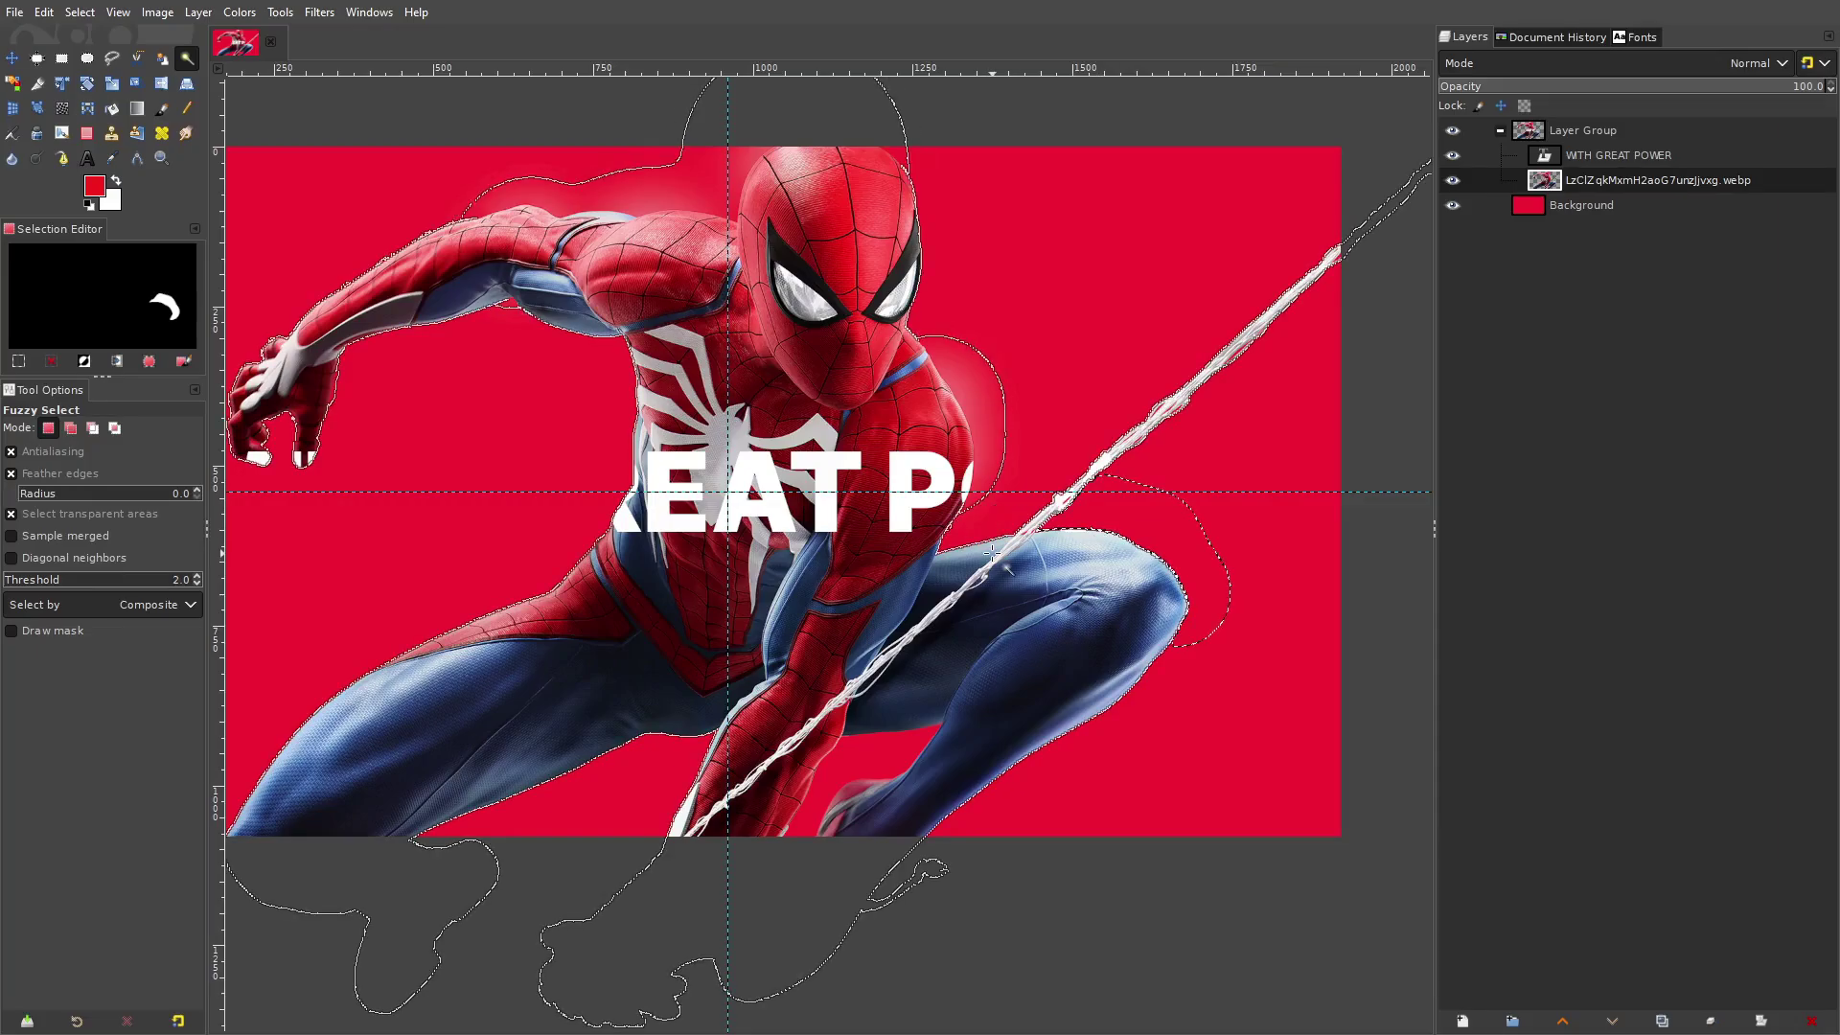
{"action": "left_click_drag", "start_coordinate": [982, 436], "coordinate": [1018, 421]}
{"action": "key", "text": "ctrl+z"}
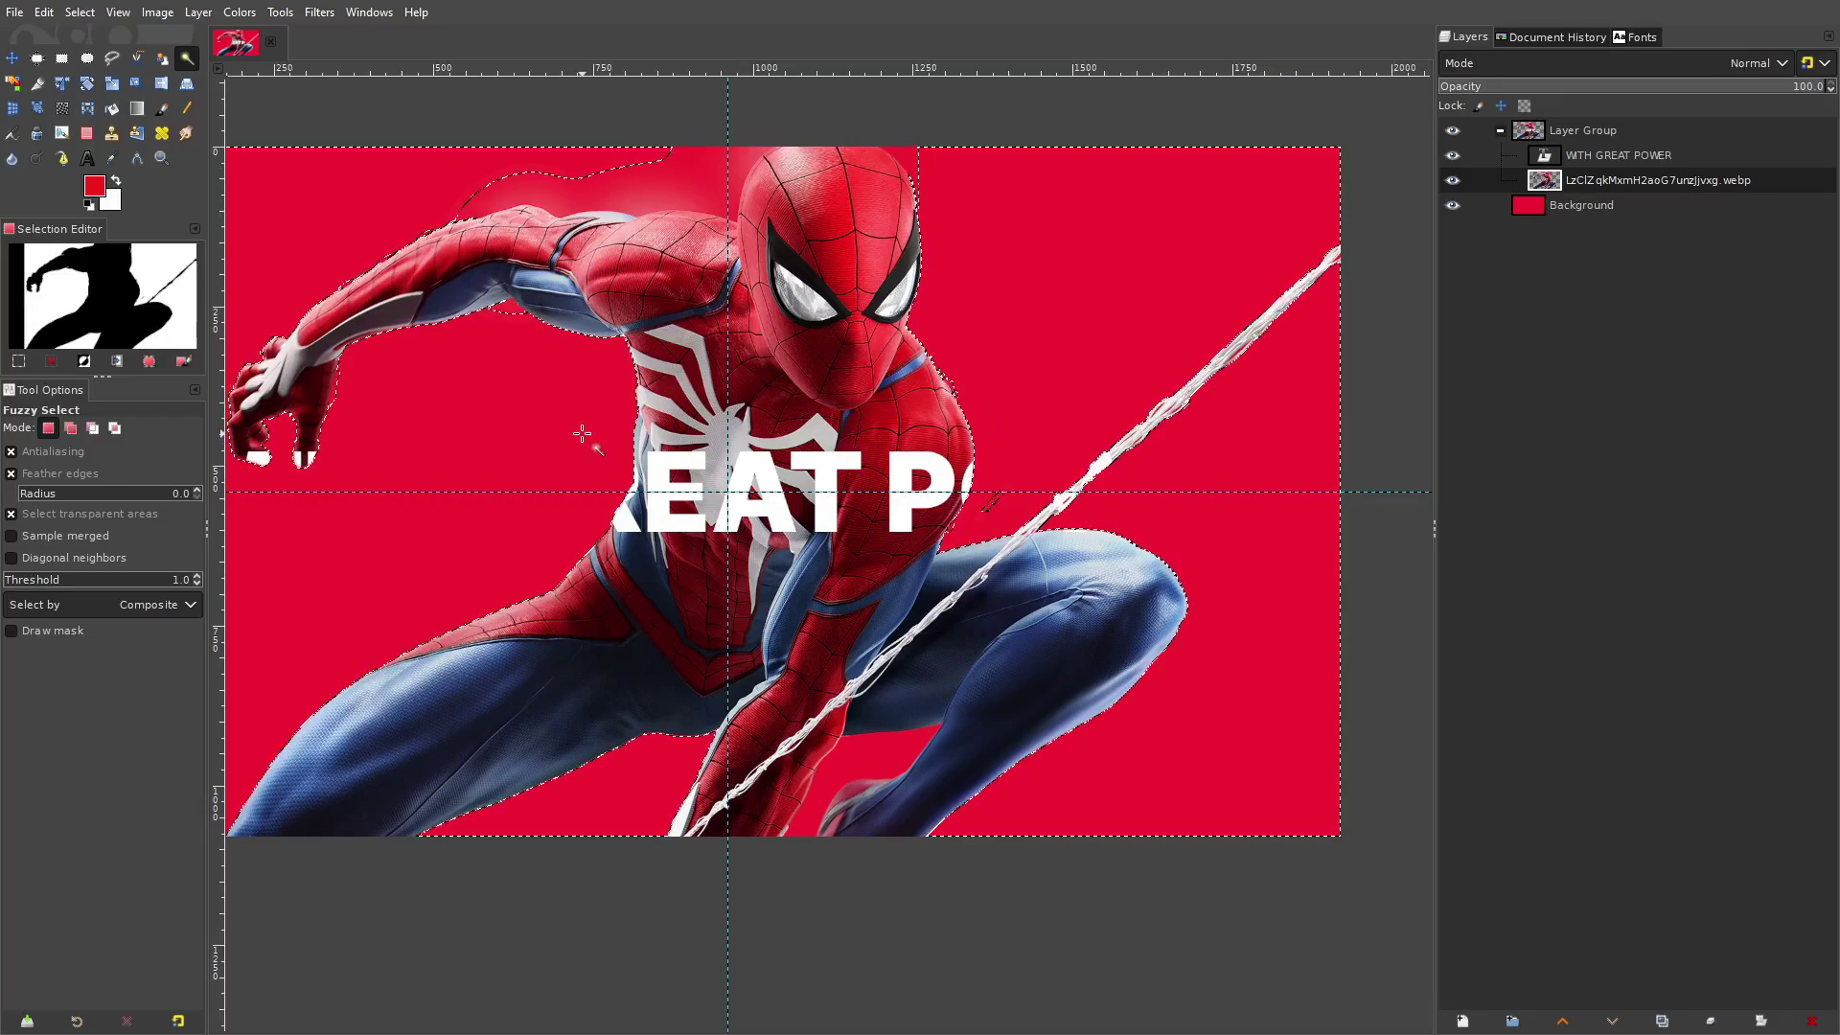
{"action": "left_click_drag", "start_coordinate": [492, 356], "coordinate": [583, 307]}
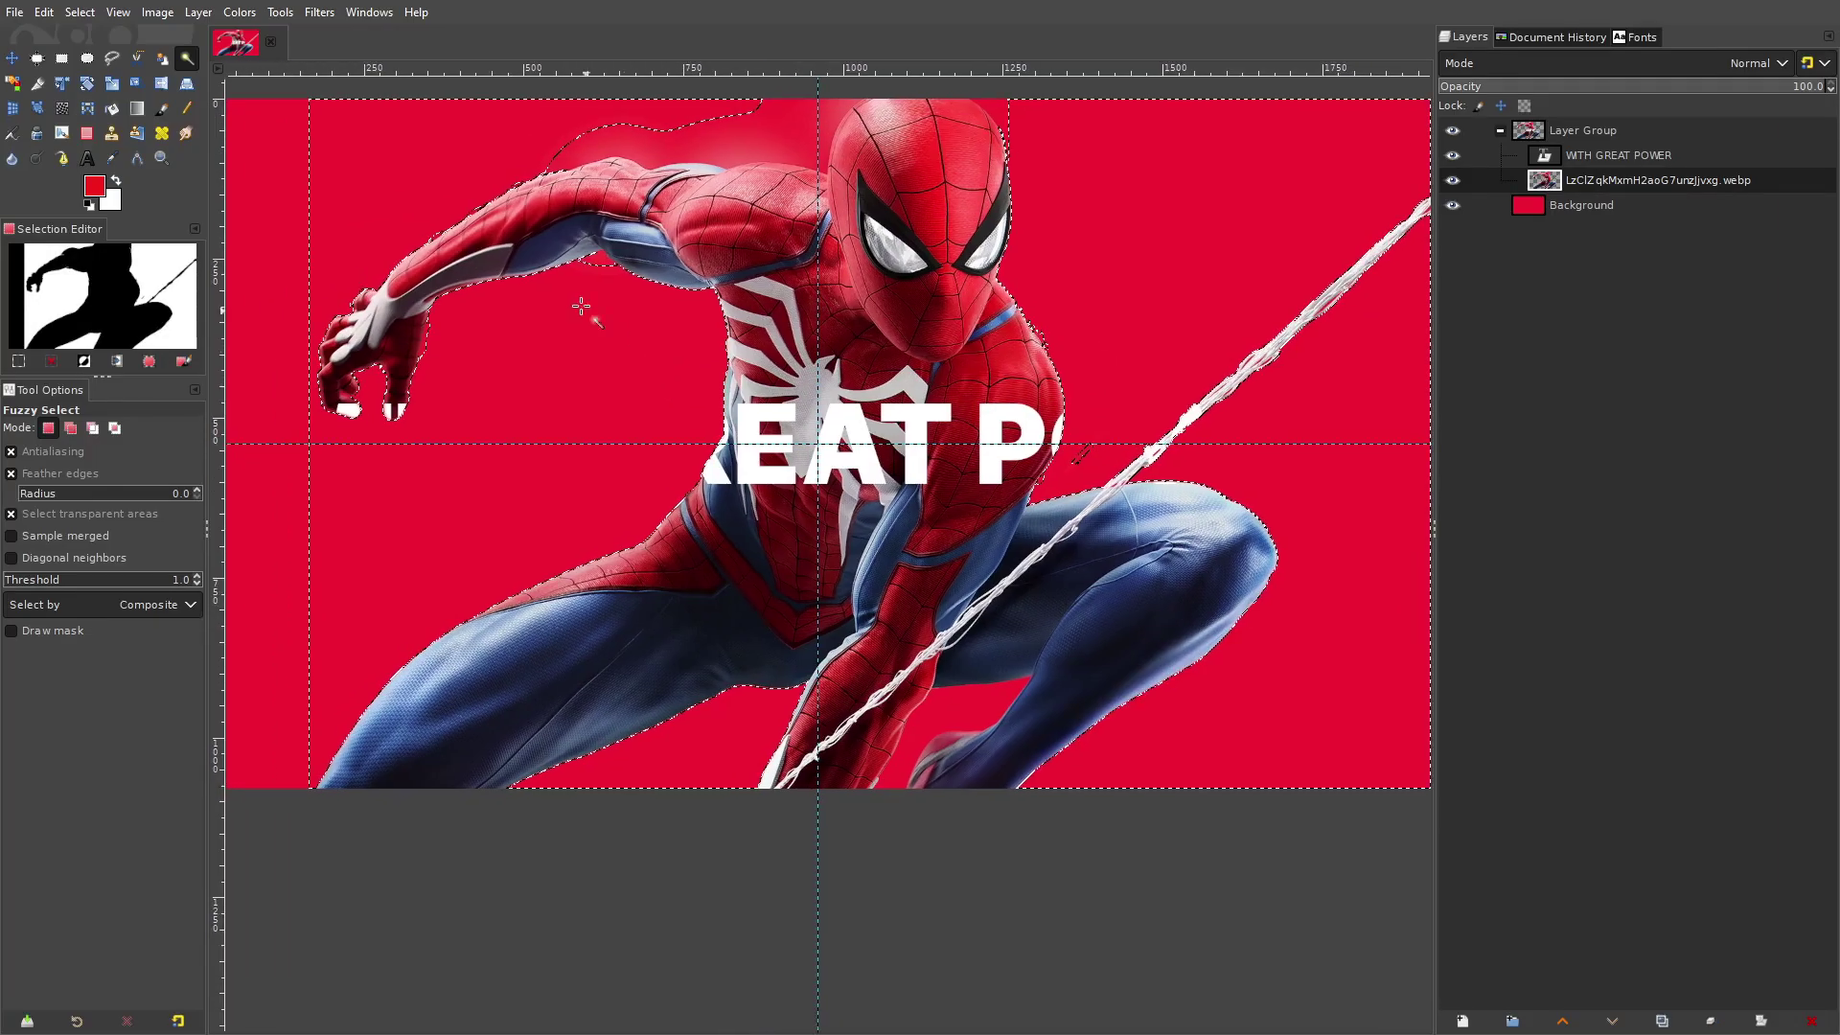
{"action": "left_click", "coordinate": [79, 12]}
{"action": "left_click", "coordinate": [82, 56]}
{"action": "scroll", "coordinate": [1084, 431], "scroll_direction": "up", "scroll_amount": 2}
{"action": "scroll", "coordinate": [1160, 419], "scroll_direction": "down", "scroll_amount": 4}
Duplicate the WITH GREAT POWER text layer and move the copy out of the layer group, directly above the Background
{"action": "left_click", "coordinate": [1547, 163]}
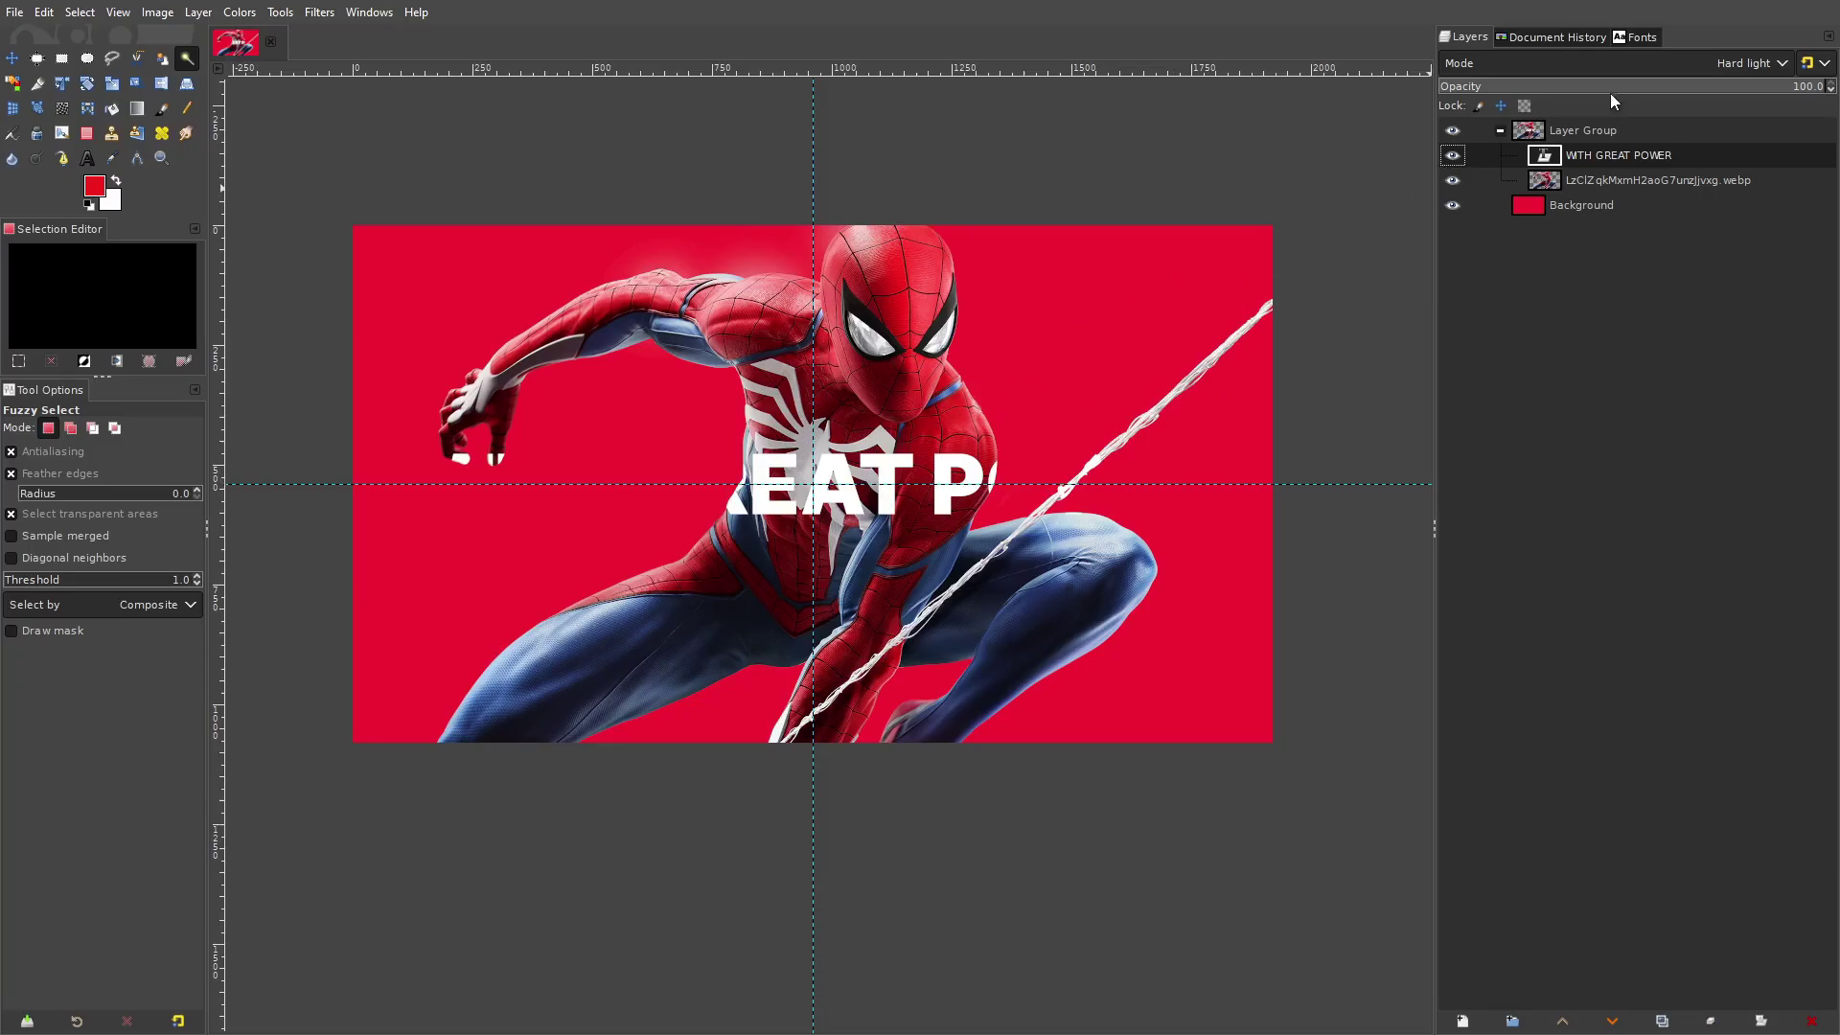
{"action": "right_click", "coordinate": [1568, 162]}
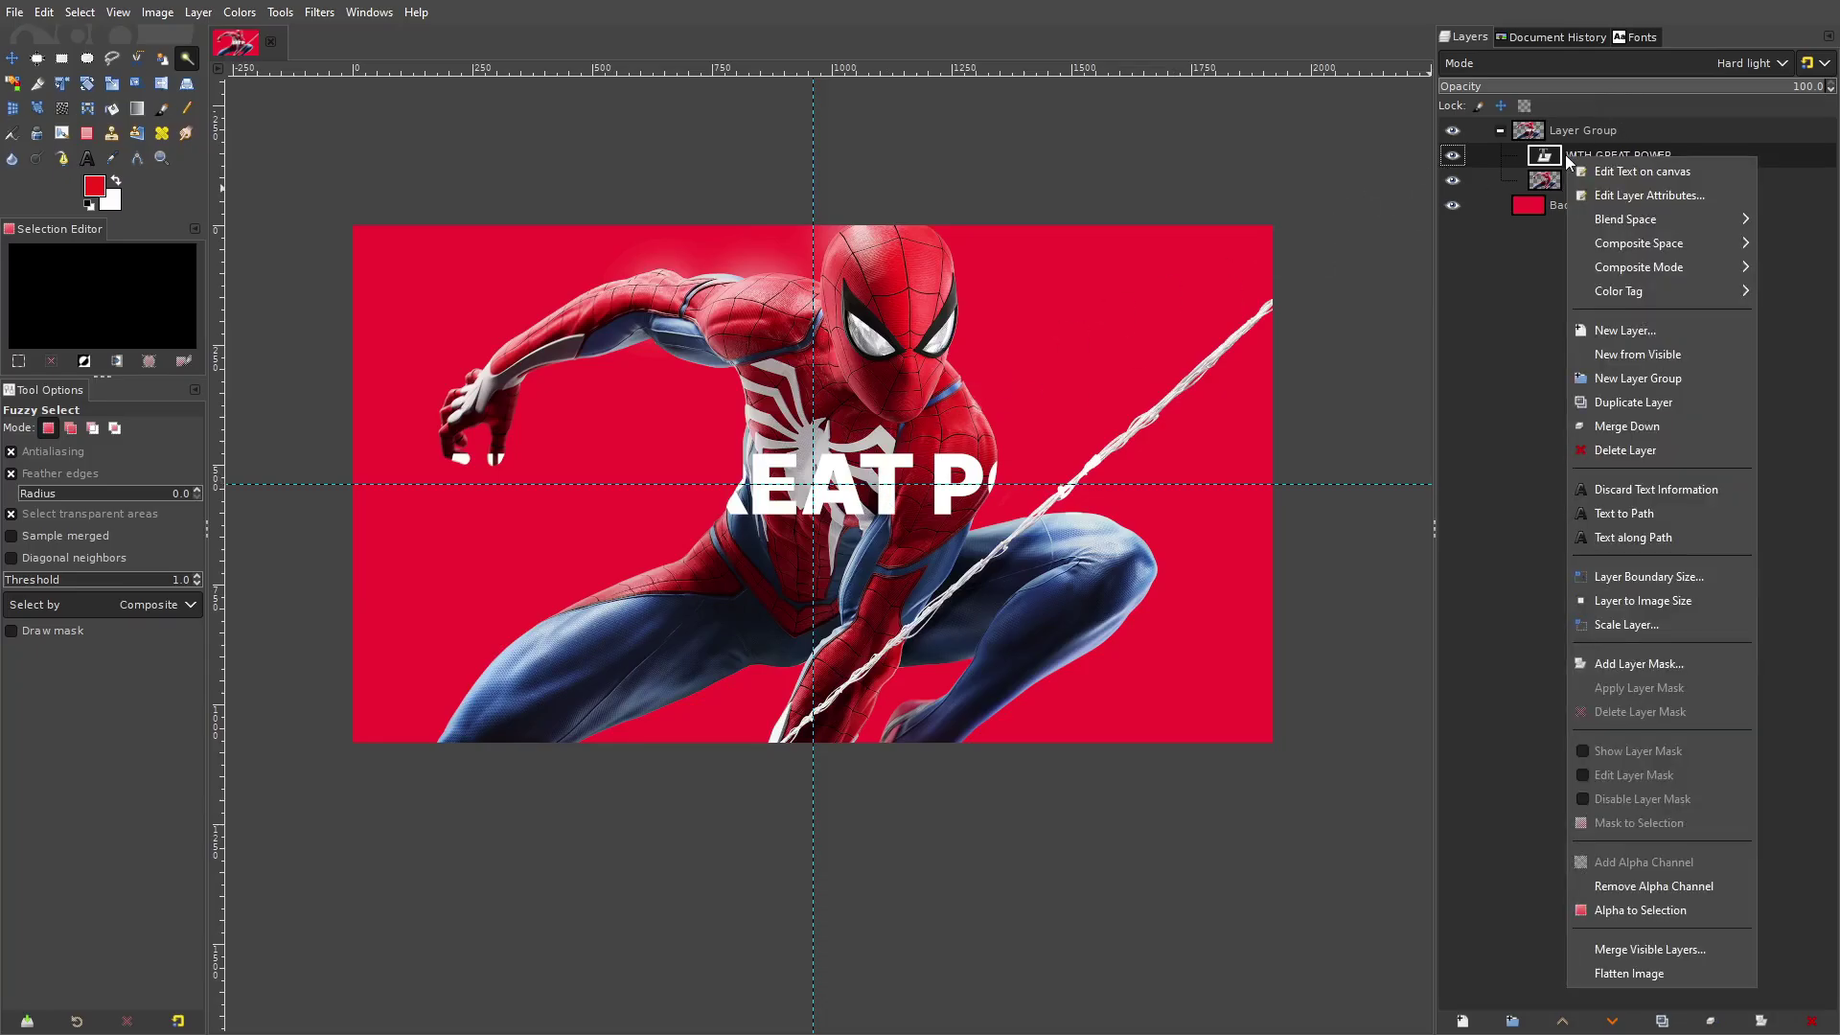
{"action": "left_click", "coordinate": [1633, 404]}
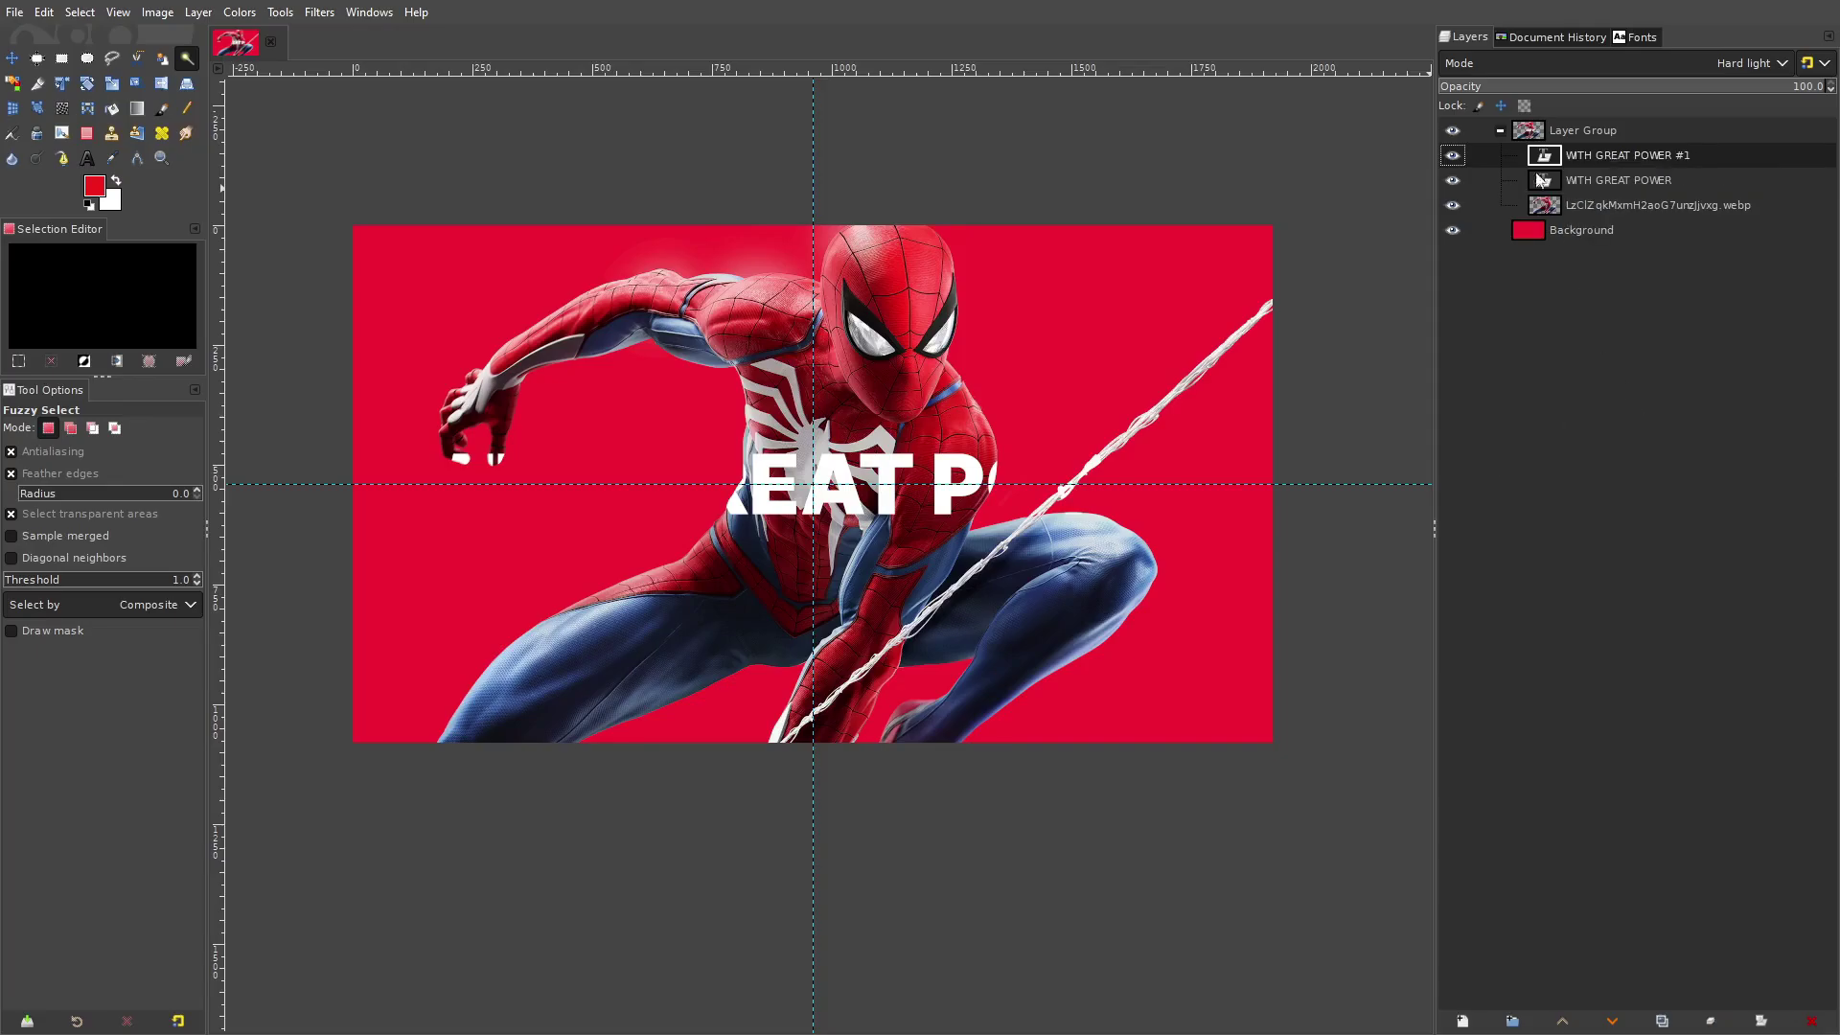
{"action": "left_click_drag", "start_coordinate": [1571, 158], "coordinate": [1615, 228]}
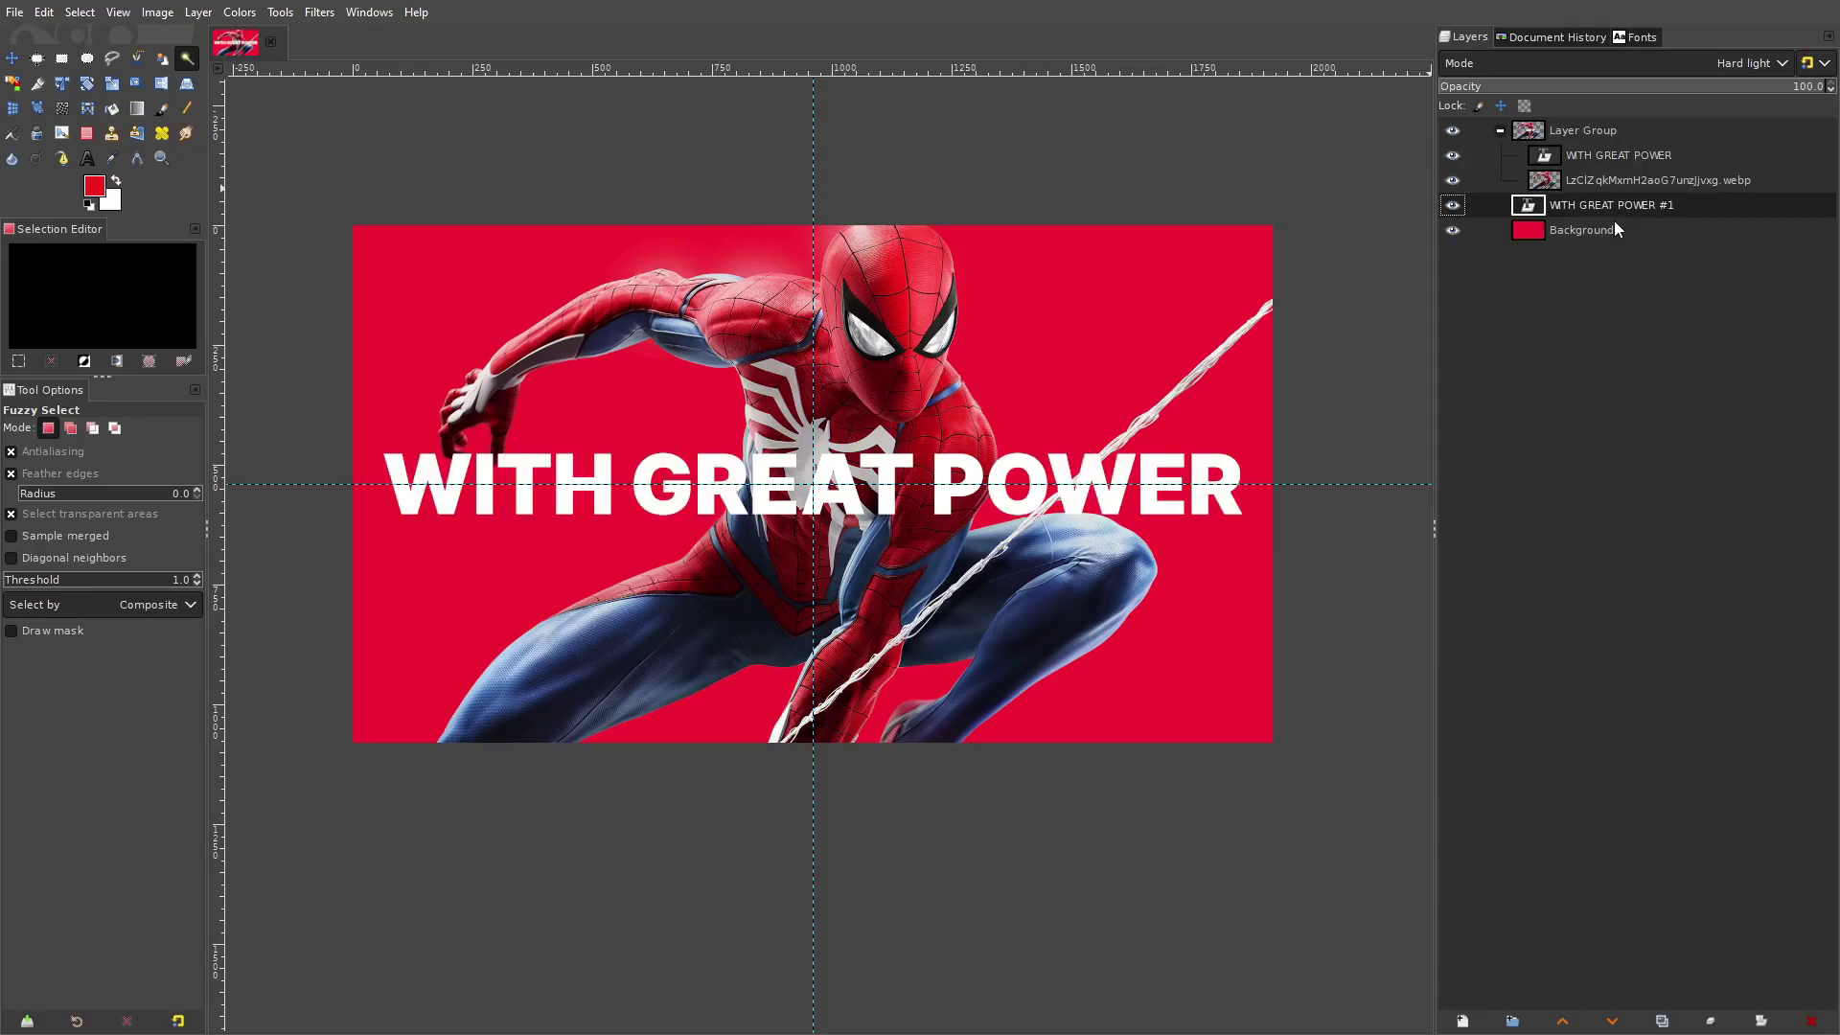
Select all the text of the WITH GREAT POWER #1 layer and recolour it light pink (ffb4b4)
{"action": "left_click", "coordinate": [87, 158]}
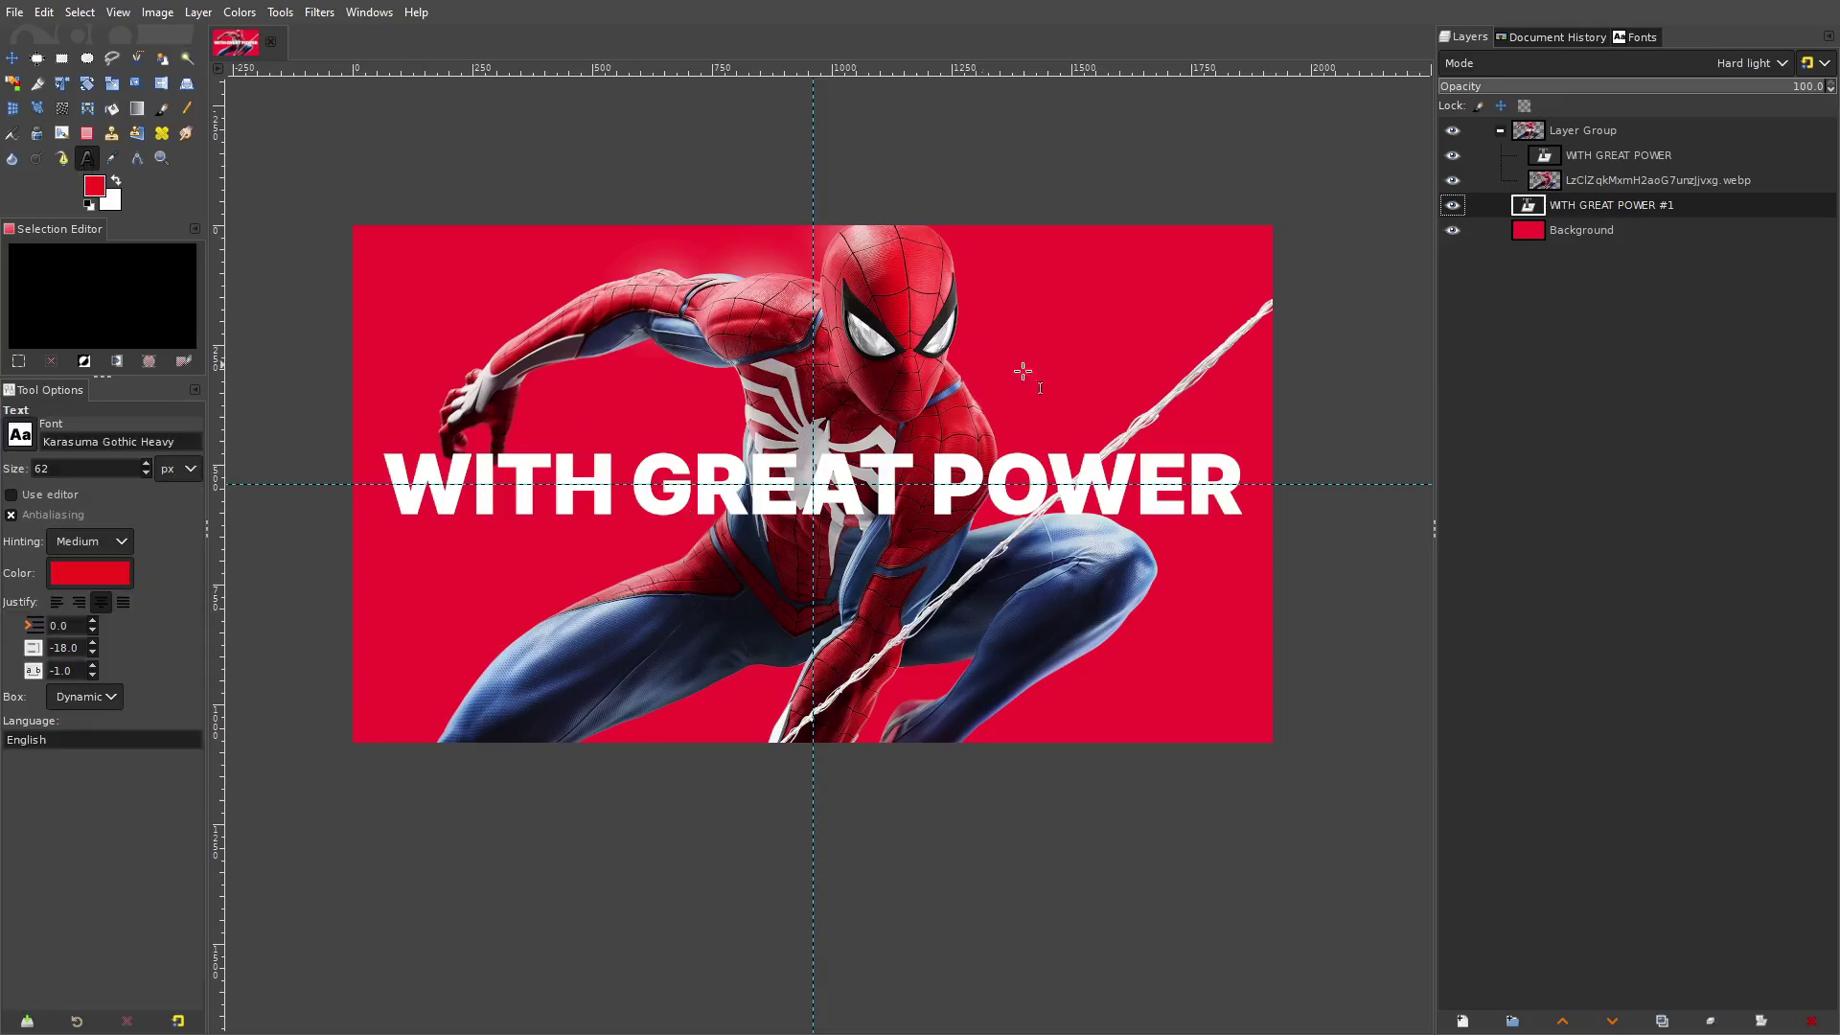
{"action": "left_click", "coordinate": [985, 499]}
{"action": "left_click", "coordinate": [1611, 205]}
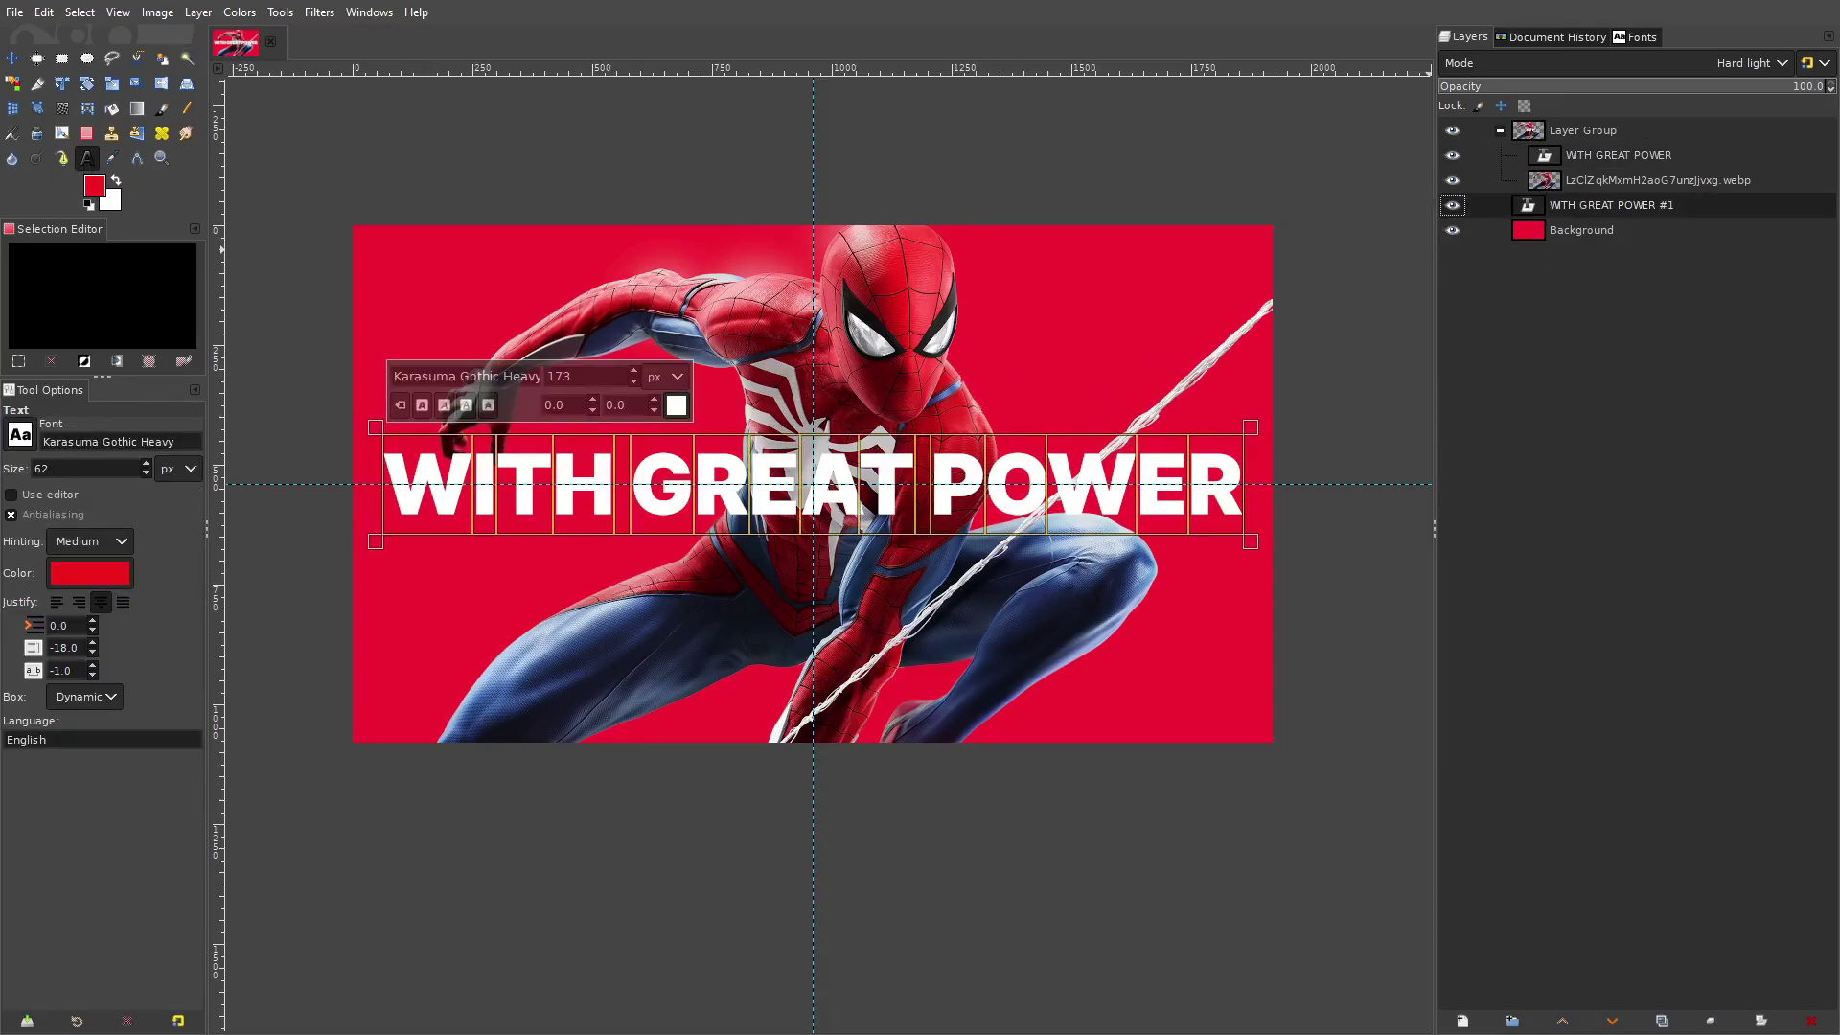
{"action": "triple_click", "coordinate": [1210, 473]}
{"action": "left_click", "coordinate": [675, 407]}
{"action": "left_click_drag", "start_coordinate": [606, 353], "coordinate": [572, 287]}
{"action": "left_click", "coordinate": [751, 577]}
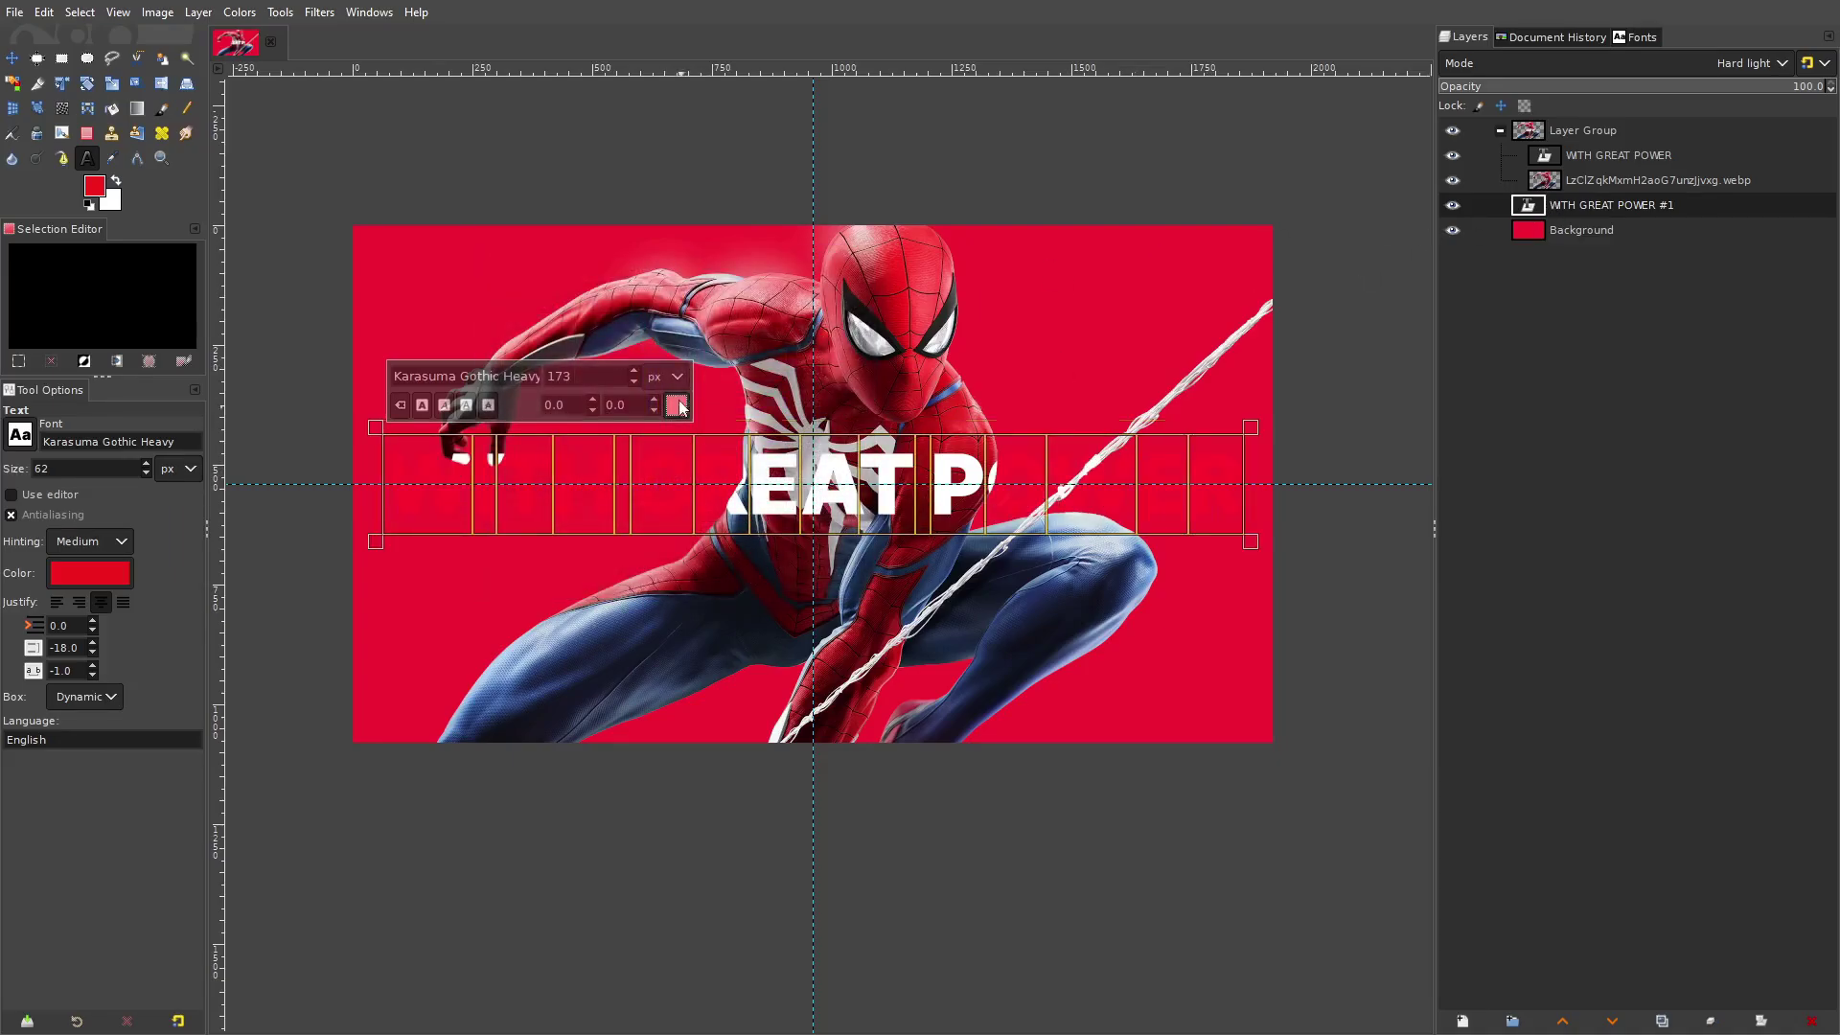
{"action": "left_click", "coordinate": [675, 401]}
{"action": "left_click_drag", "start_coordinate": [602, 383], "coordinate": [539, 242]}
{"action": "left_click", "coordinate": [725, 570]}
{"action": "left_click", "coordinate": [745, 571]}
Set the mode of the WITH GREAT POWER #1 layer to Normal and its text colour to ff9898
{"action": "left_click", "coordinate": [1620, 62]}
{"action": "left_click", "coordinate": [1606, 90]}
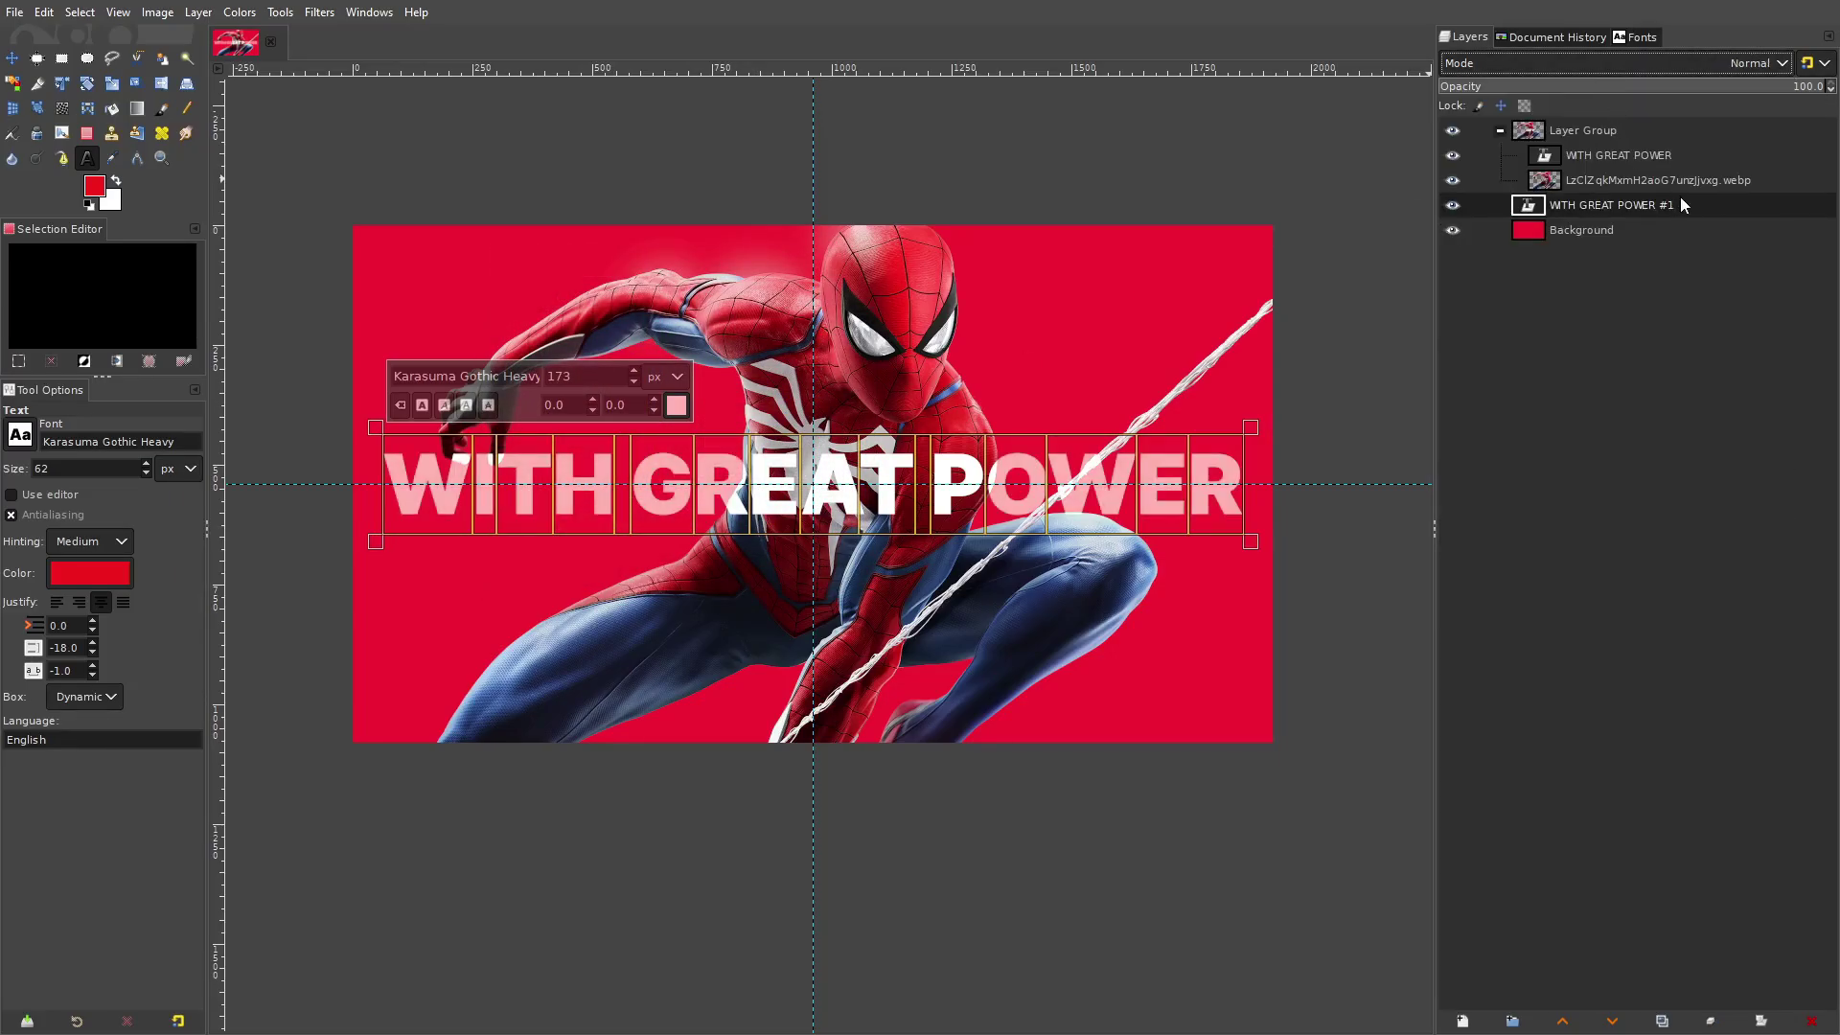
{"action": "left_click", "coordinate": [677, 406]}
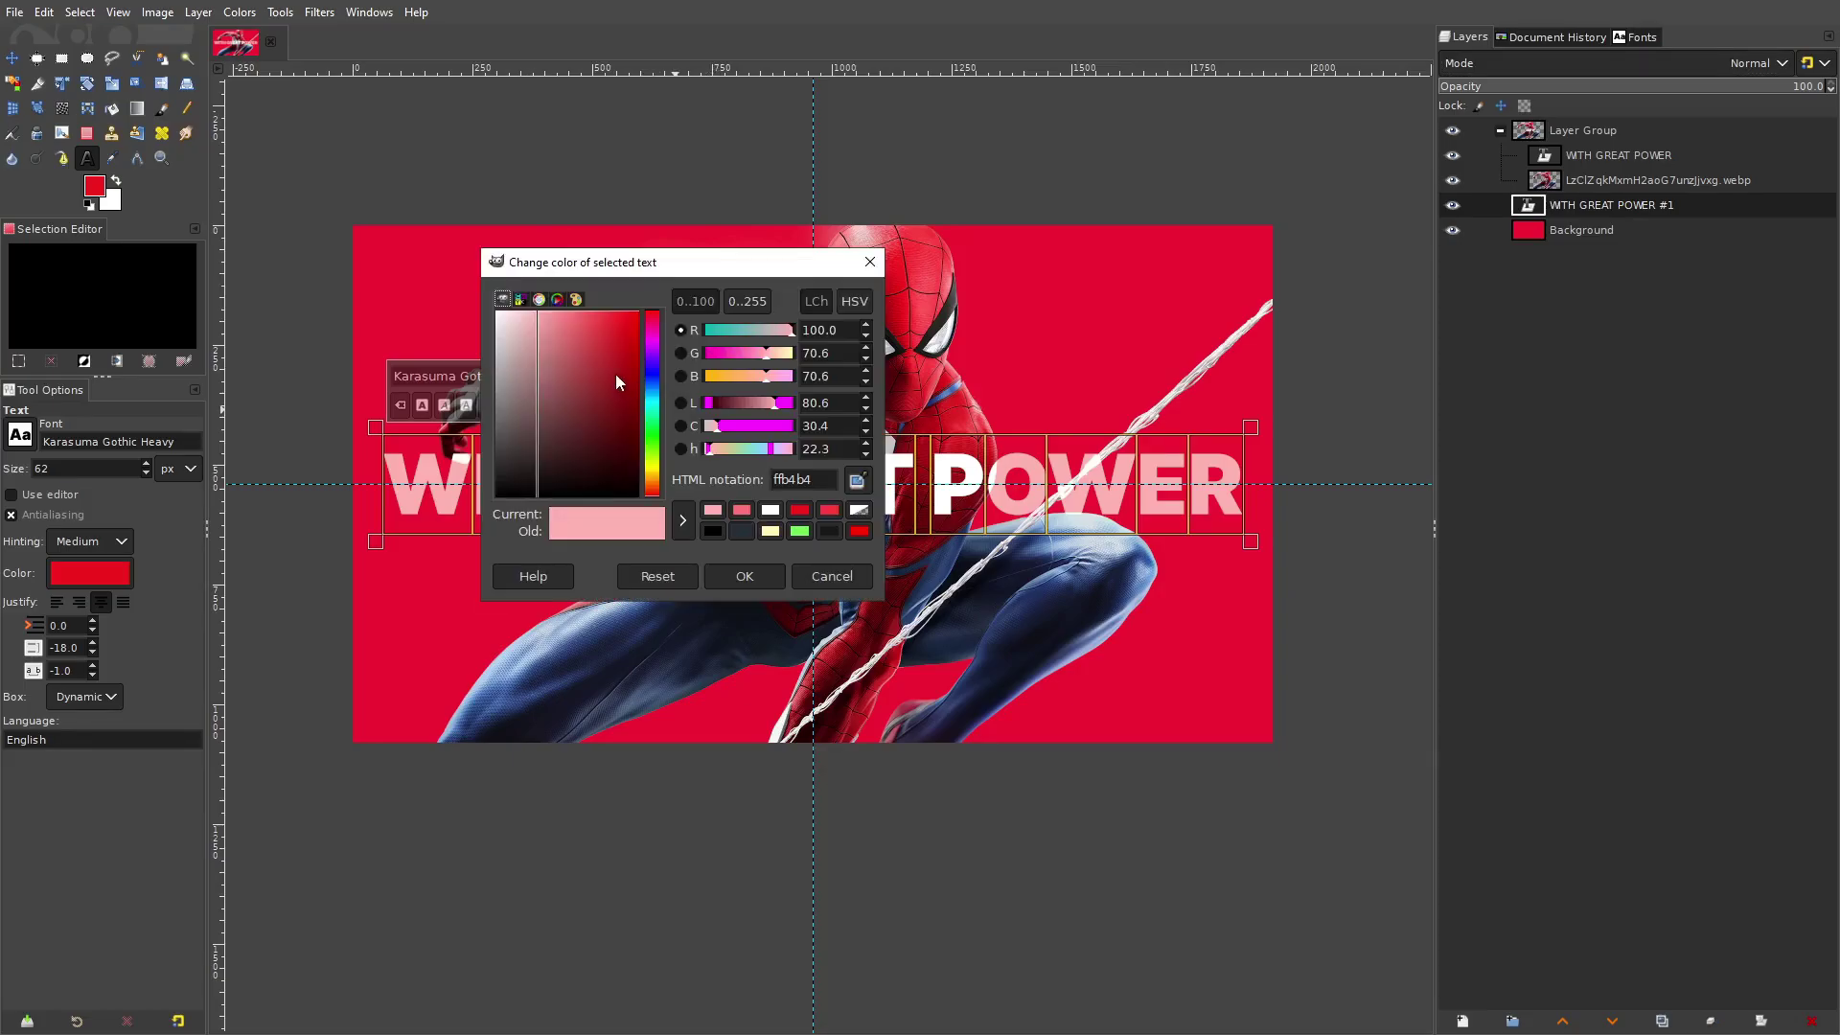
{"action": "left_click_drag", "start_coordinate": [561, 312], "coordinate": [554, 307]}
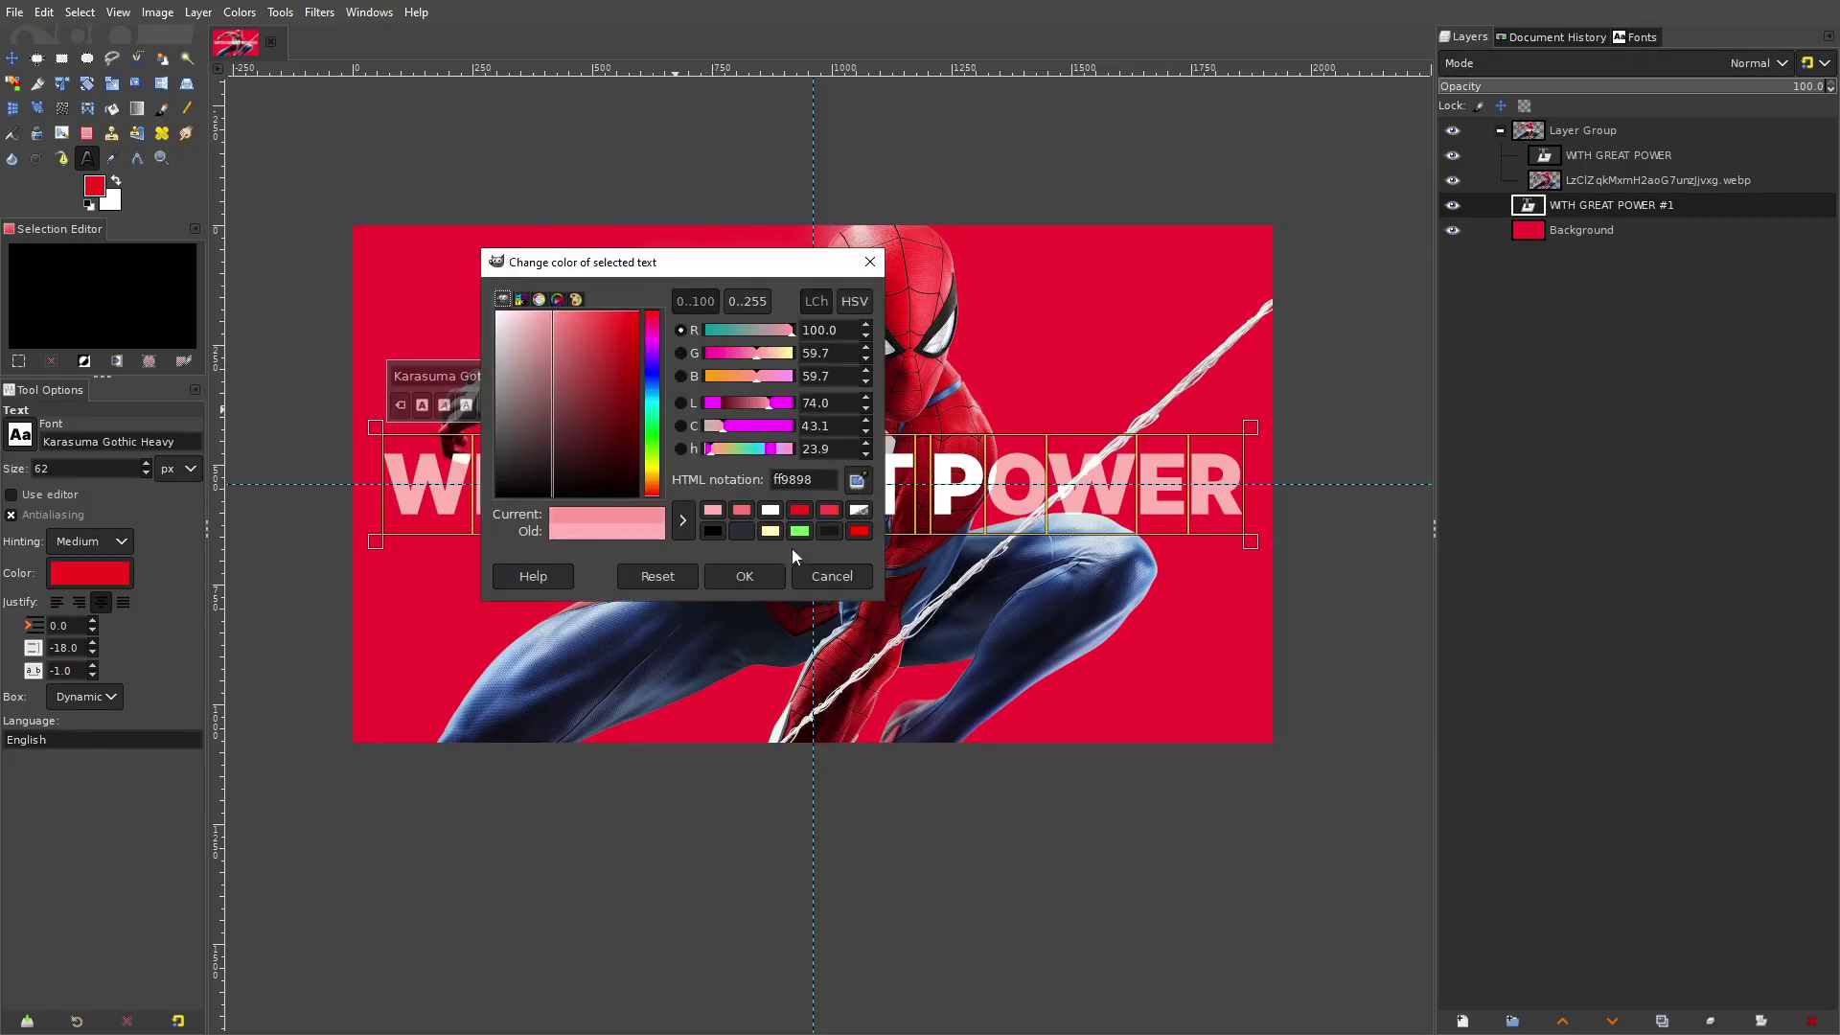
{"action": "left_click", "coordinate": [780, 573]}
{"action": "left_click", "coordinate": [1580, 234]}
{"action": "scroll", "coordinate": [848, 409], "scroll_direction": "down", "scroll_amount": 4}
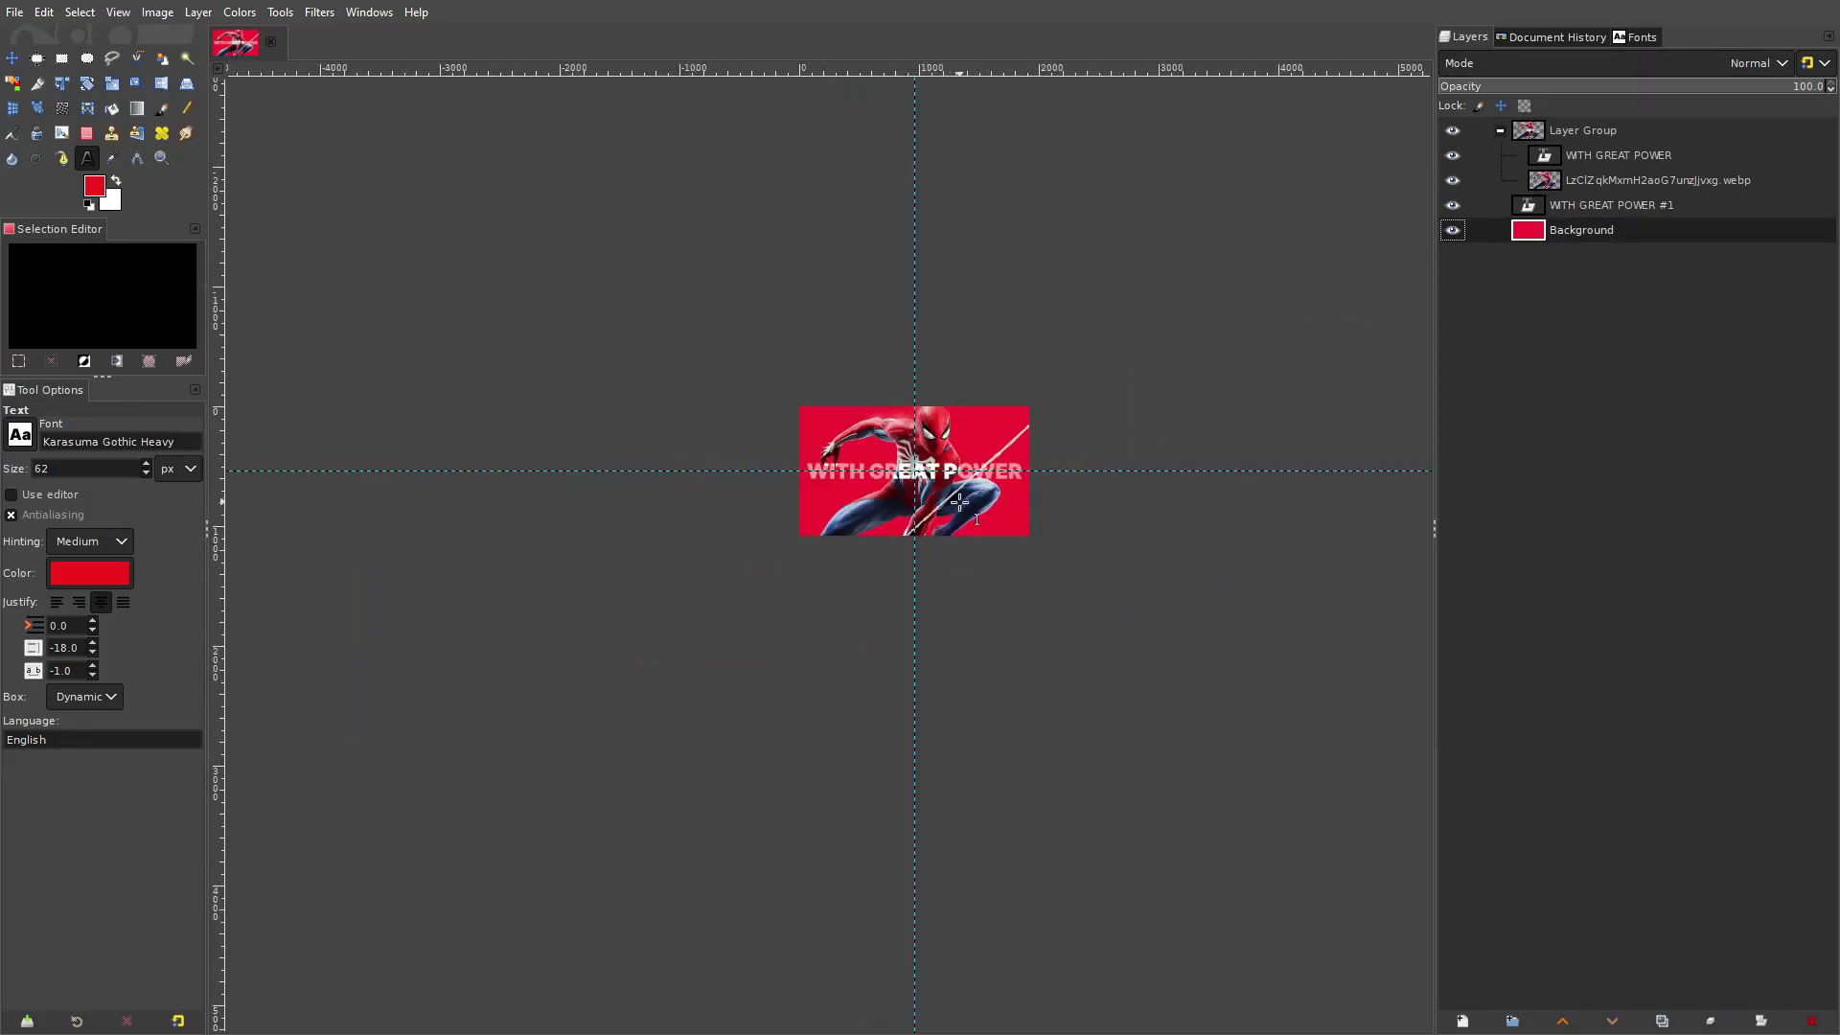
{"action": "scroll", "coordinate": [848, 409], "scroll_direction": "up", "scroll_amount": 4}
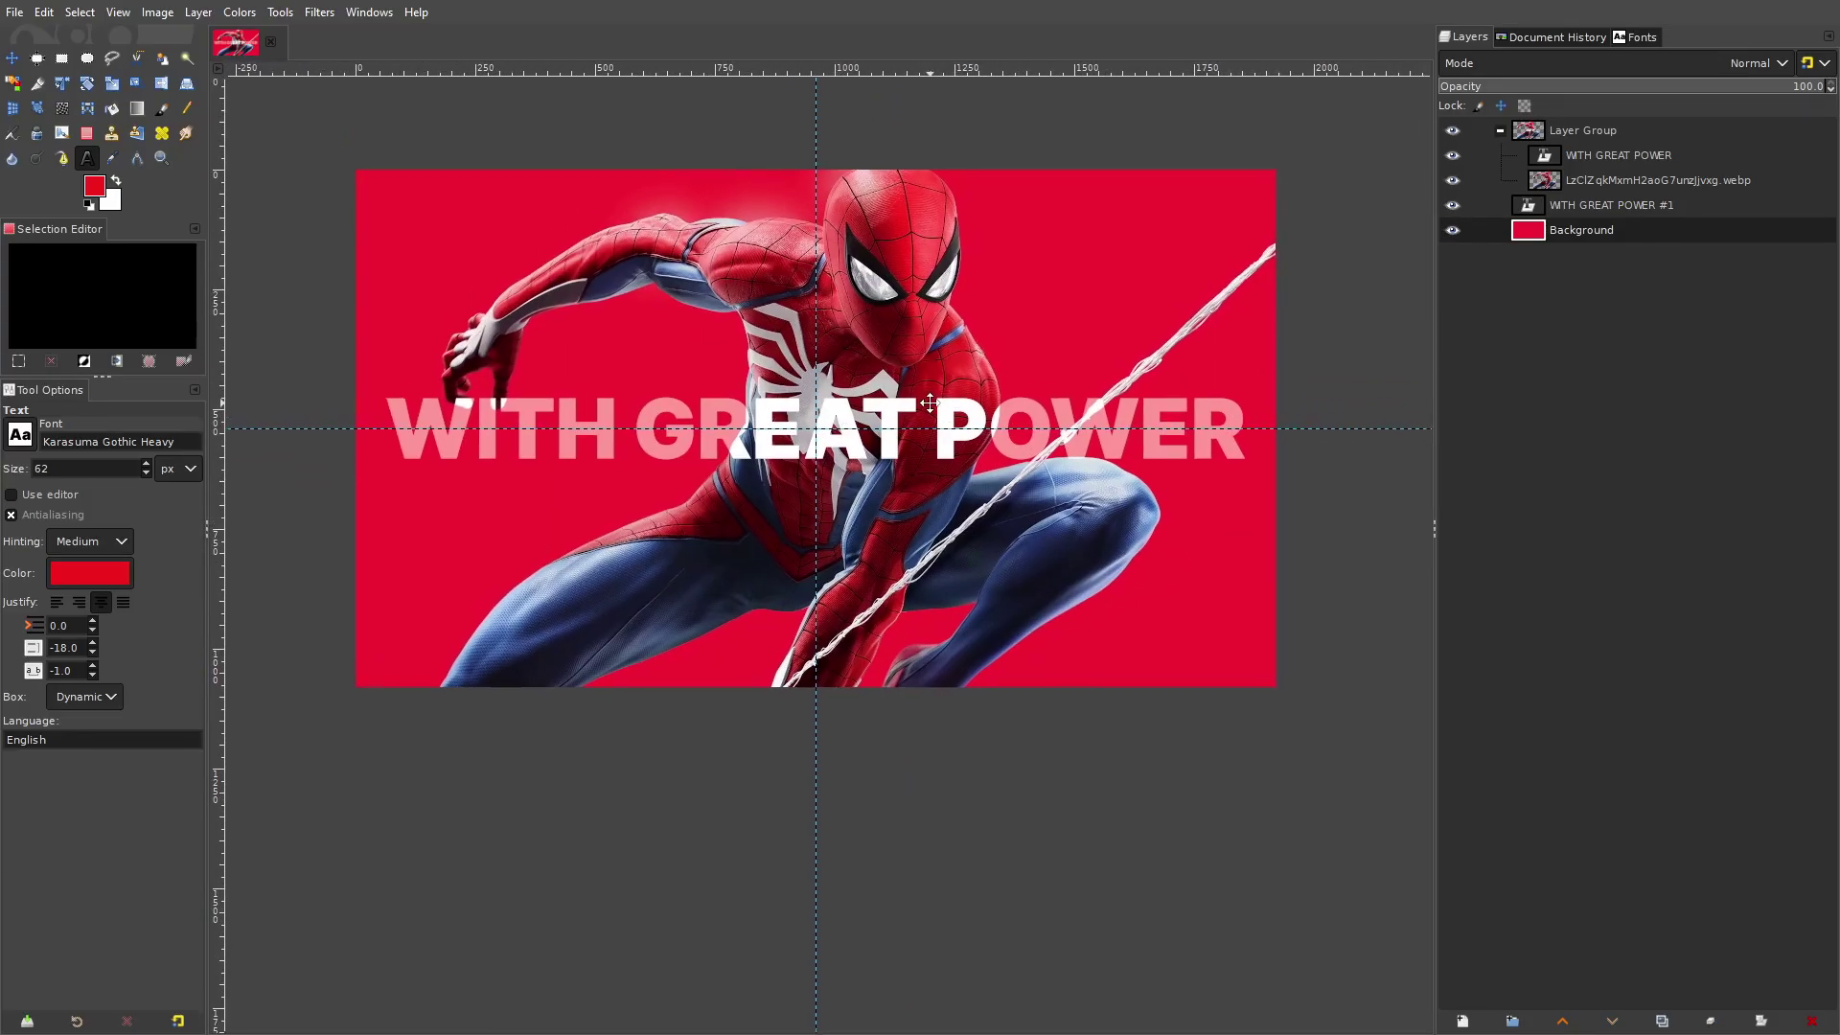
Try a bright green colour on the WITH GREAT POWER text inside the layer group
{"action": "left_click", "coordinate": [656, 412]}
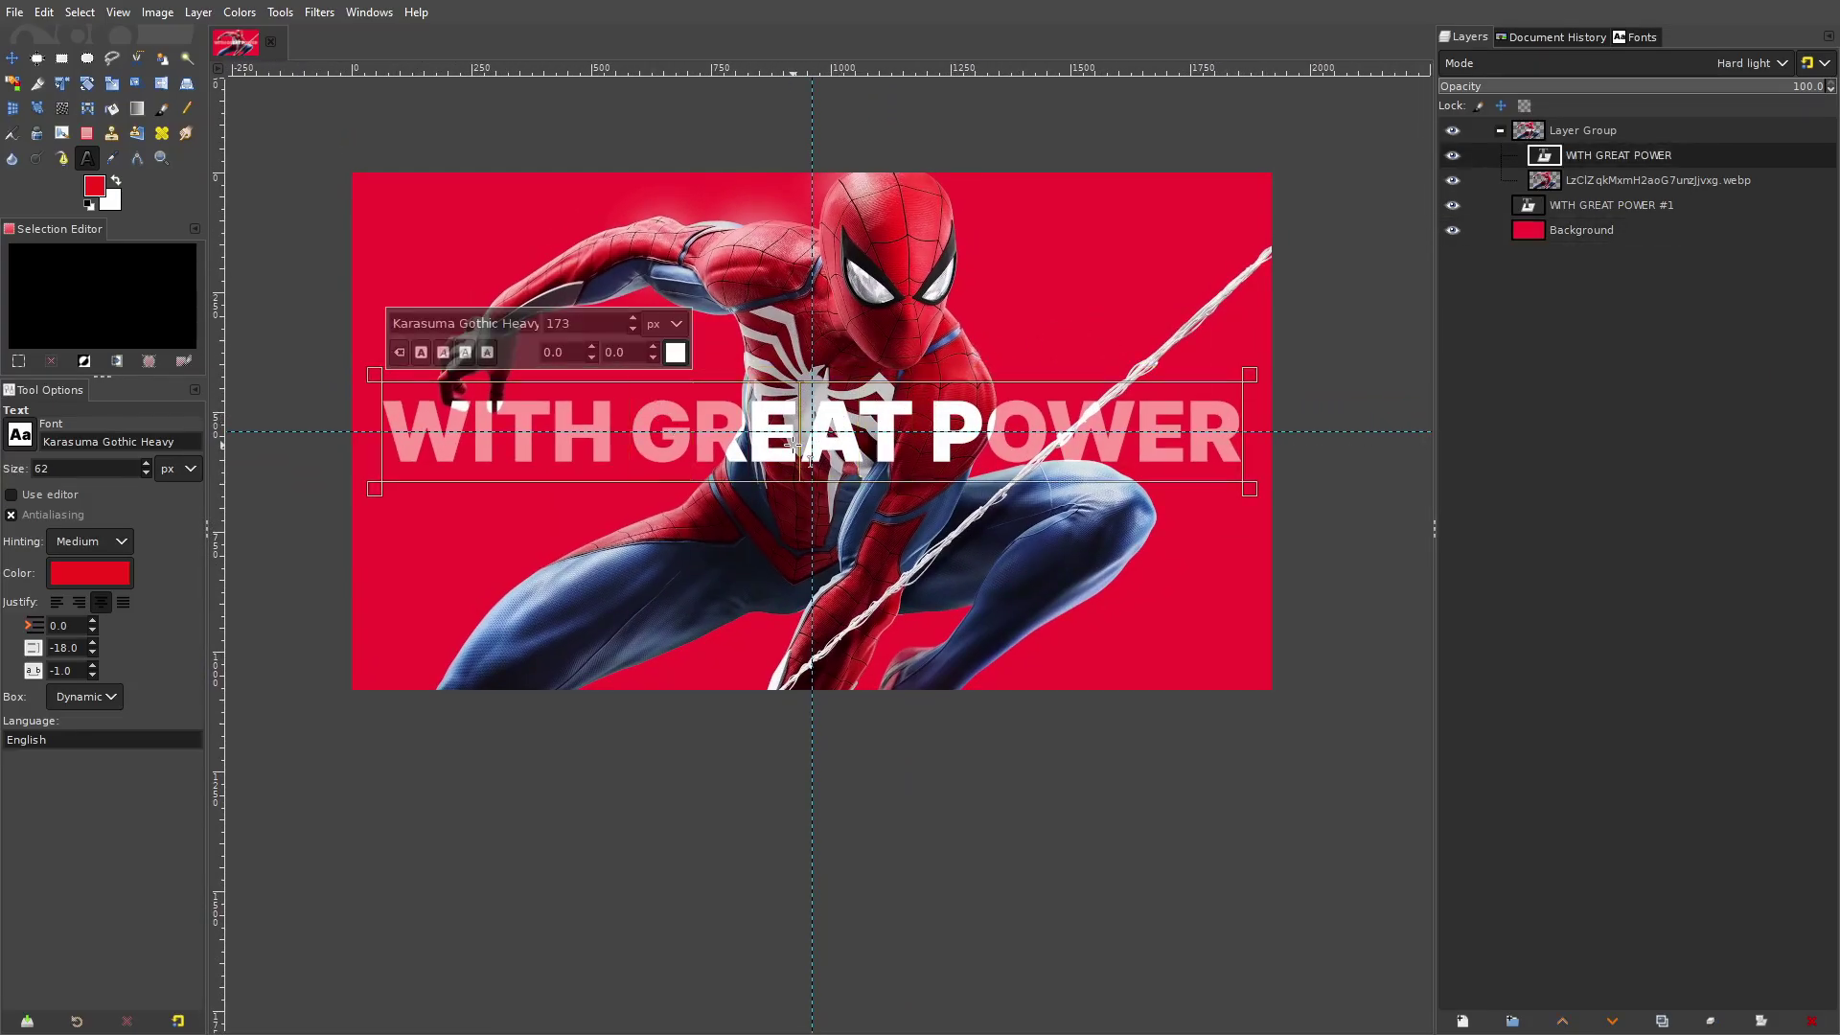
{"action": "triple_click", "coordinate": [792, 444]}
{"action": "left_click", "coordinate": [675, 353]}
{"action": "left_click", "coordinate": [651, 365]}
{"action": "left_click", "coordinate": [622, 248]}
{"action": "left_click", "coordinate": [743, 518]}
{"action": "left_click", "coordinate": [1609, 234]}
{"action": "scroll", "coordinate": [1016, 427], "scroll_direction": "down", "scroll_amount": 4}
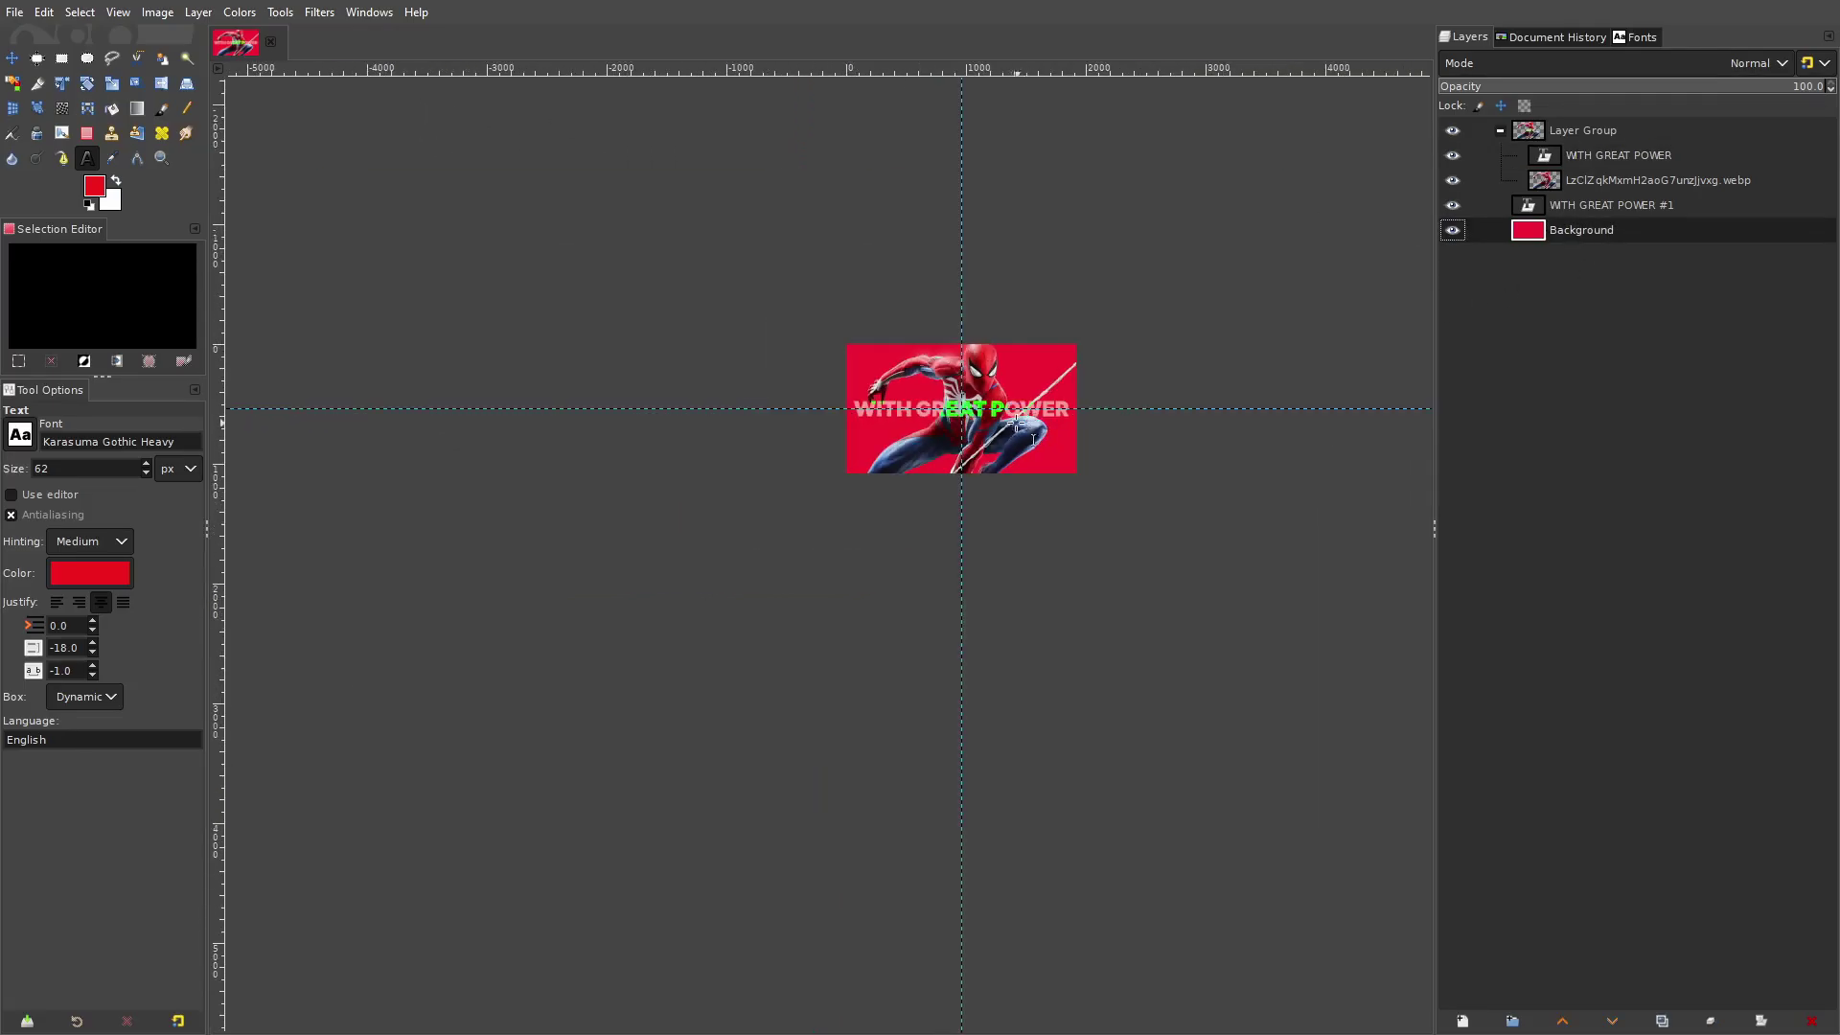
{"action": "scroll", "coordinate": [1013, 423], "scroll_direction": "up", "scroll_amount": 4}
{"action": "scroll", "coordinate": [1159, 358], "scroll_direction": "up", "scroll_amount": 3}
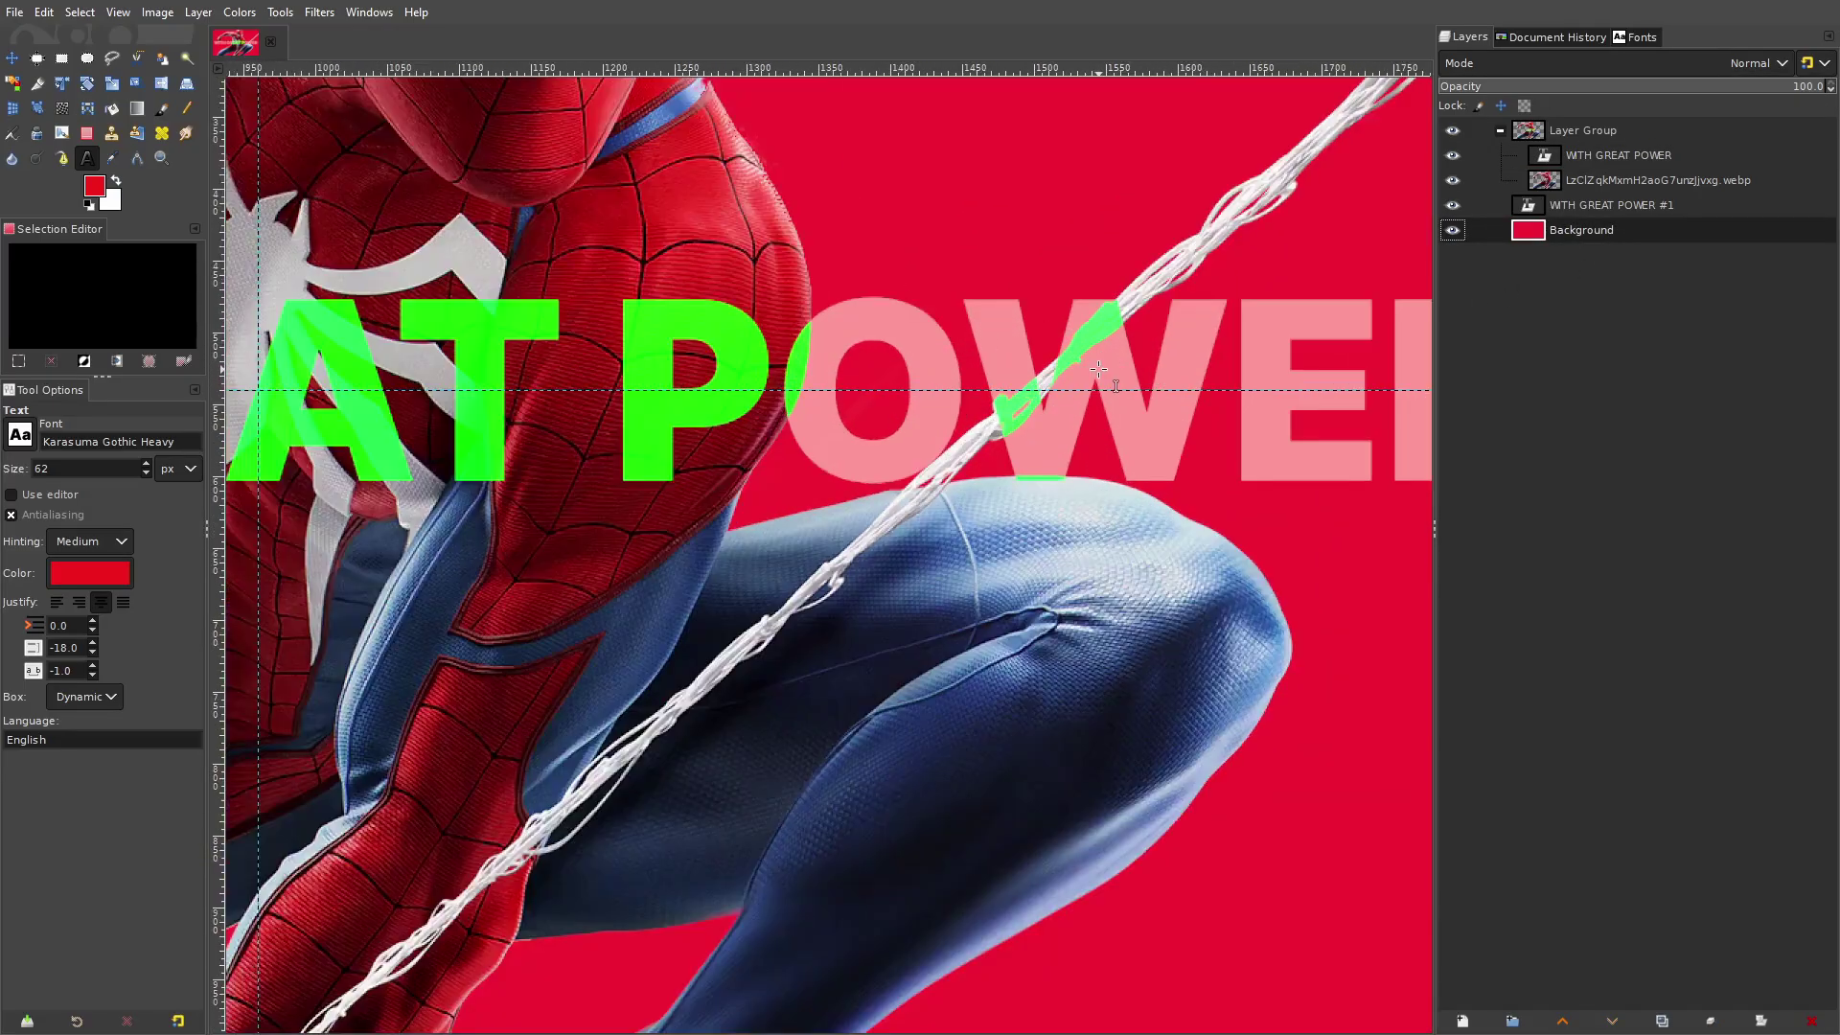
{"action": "scroll", "coordinate": [988, 382], "scroll_direction": "down", "scroll_amount": 3}
Put both text layers in the layer group with the image layer above it, and move the group down over the figure's legs
{"action": "left_click", "coordinate": [12, 57]}
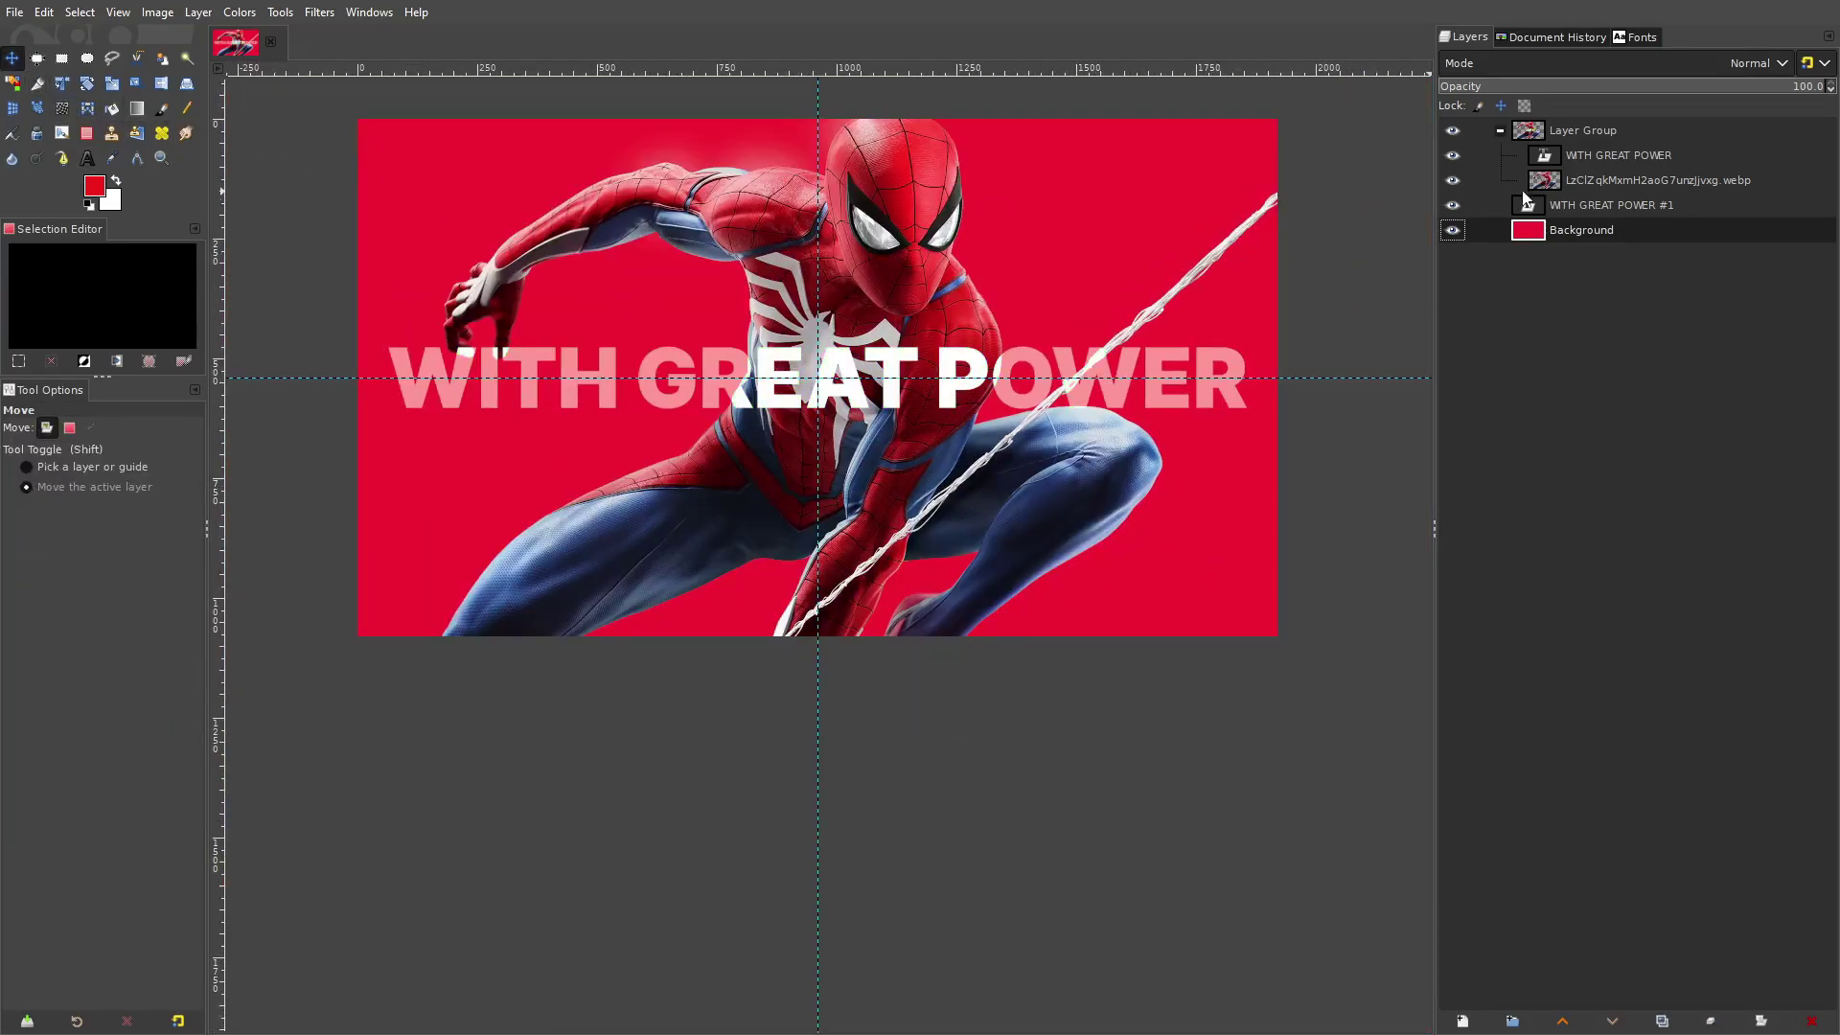
{"action": "left_click", "coordinate": [1607, 156]}
{"action": "left_click_drag", "start_coordinate": [1580, 204], "coordinate": [1576, 125]}
{"action": "left_click", "coordinate": [1589, 159]}
{"action": "left_click", "coordinate": [1554, 152]}
{"action": "left_click_drag", "start_coordinate": [964, 358], "coordinate": [962, 477]}
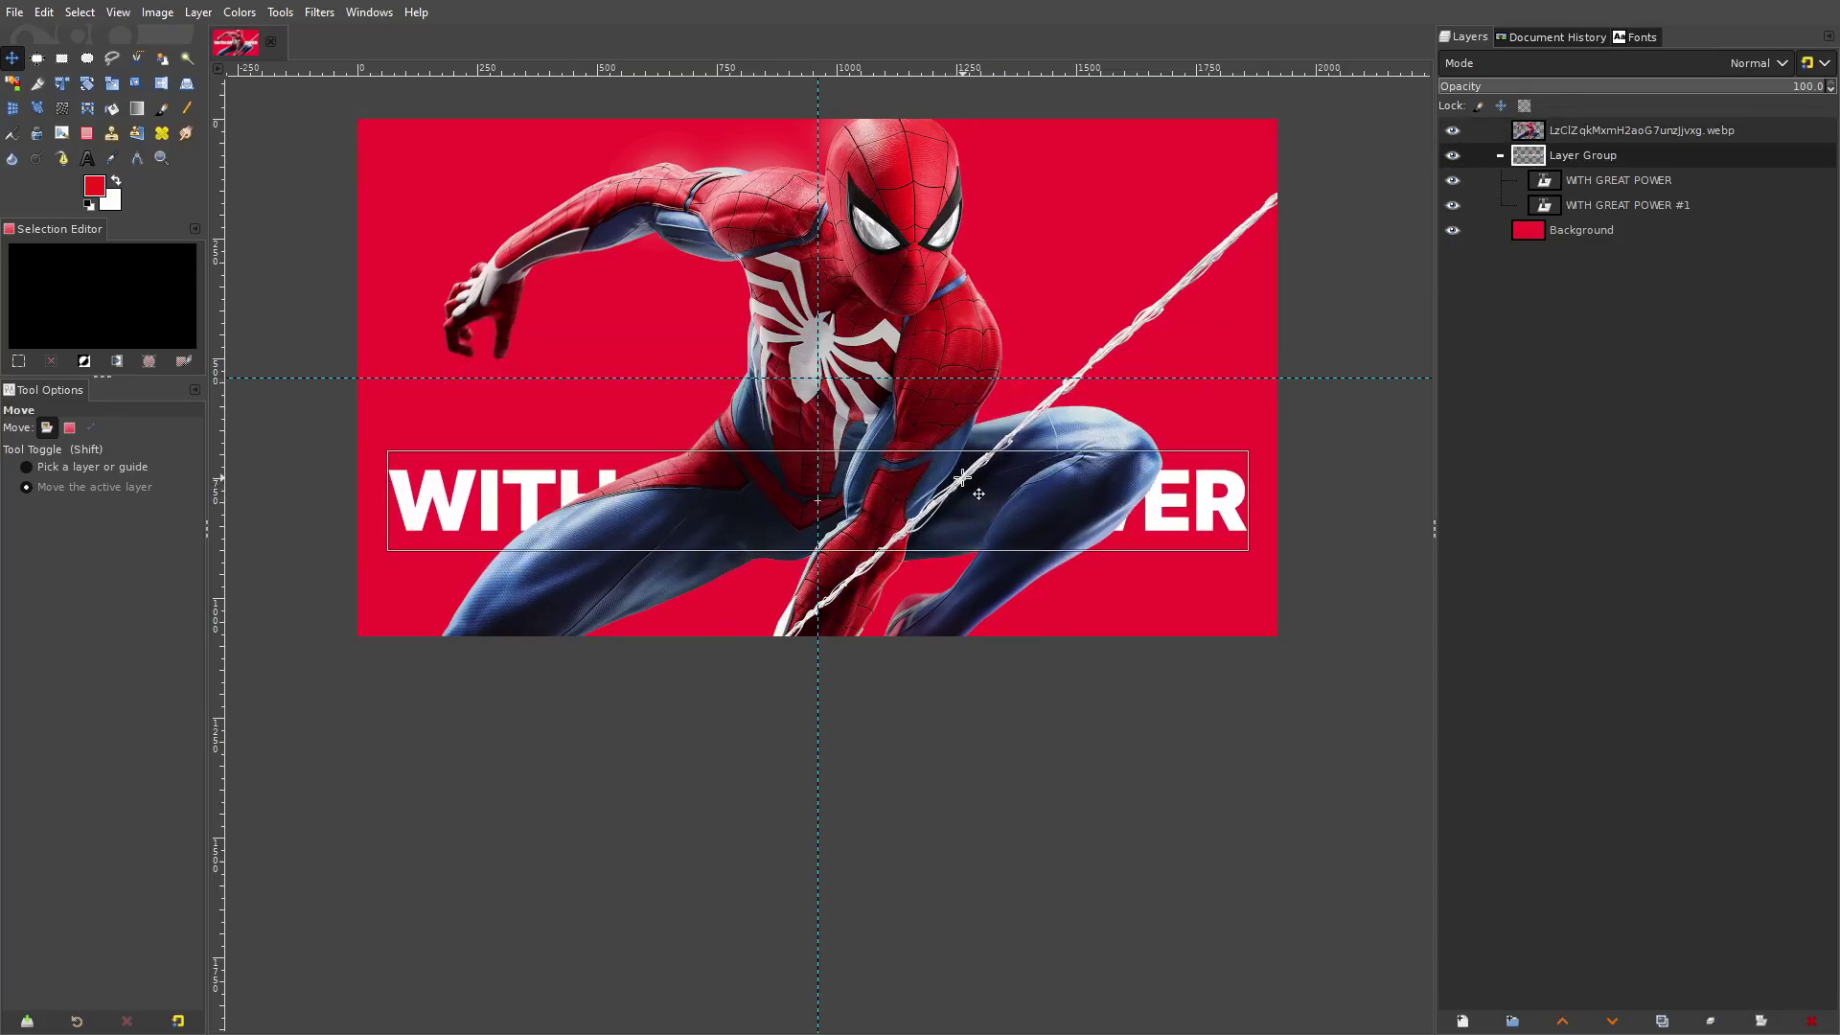
Return the image layer to the group beneath WITH GREAT POWER and place WITH GREAT POWER #1 outside, below the group
{"action": "mouse_move", "coordinate": [1613, 157]}
{"action": "left_mouse_down"}
{"action": "mouse_move", "coordinate": [1621, 124]}
{"action": "mouse_move", "coordinate": [1601, 217]}
{"action": "mouse_move", "coordinate": [1580, 168]}
{"action": "left_mouse_up"}
{"action": "left_click", "coordinate": [1583, 158]}
{"action": "left_click", "coordinate": [1580, 207]}
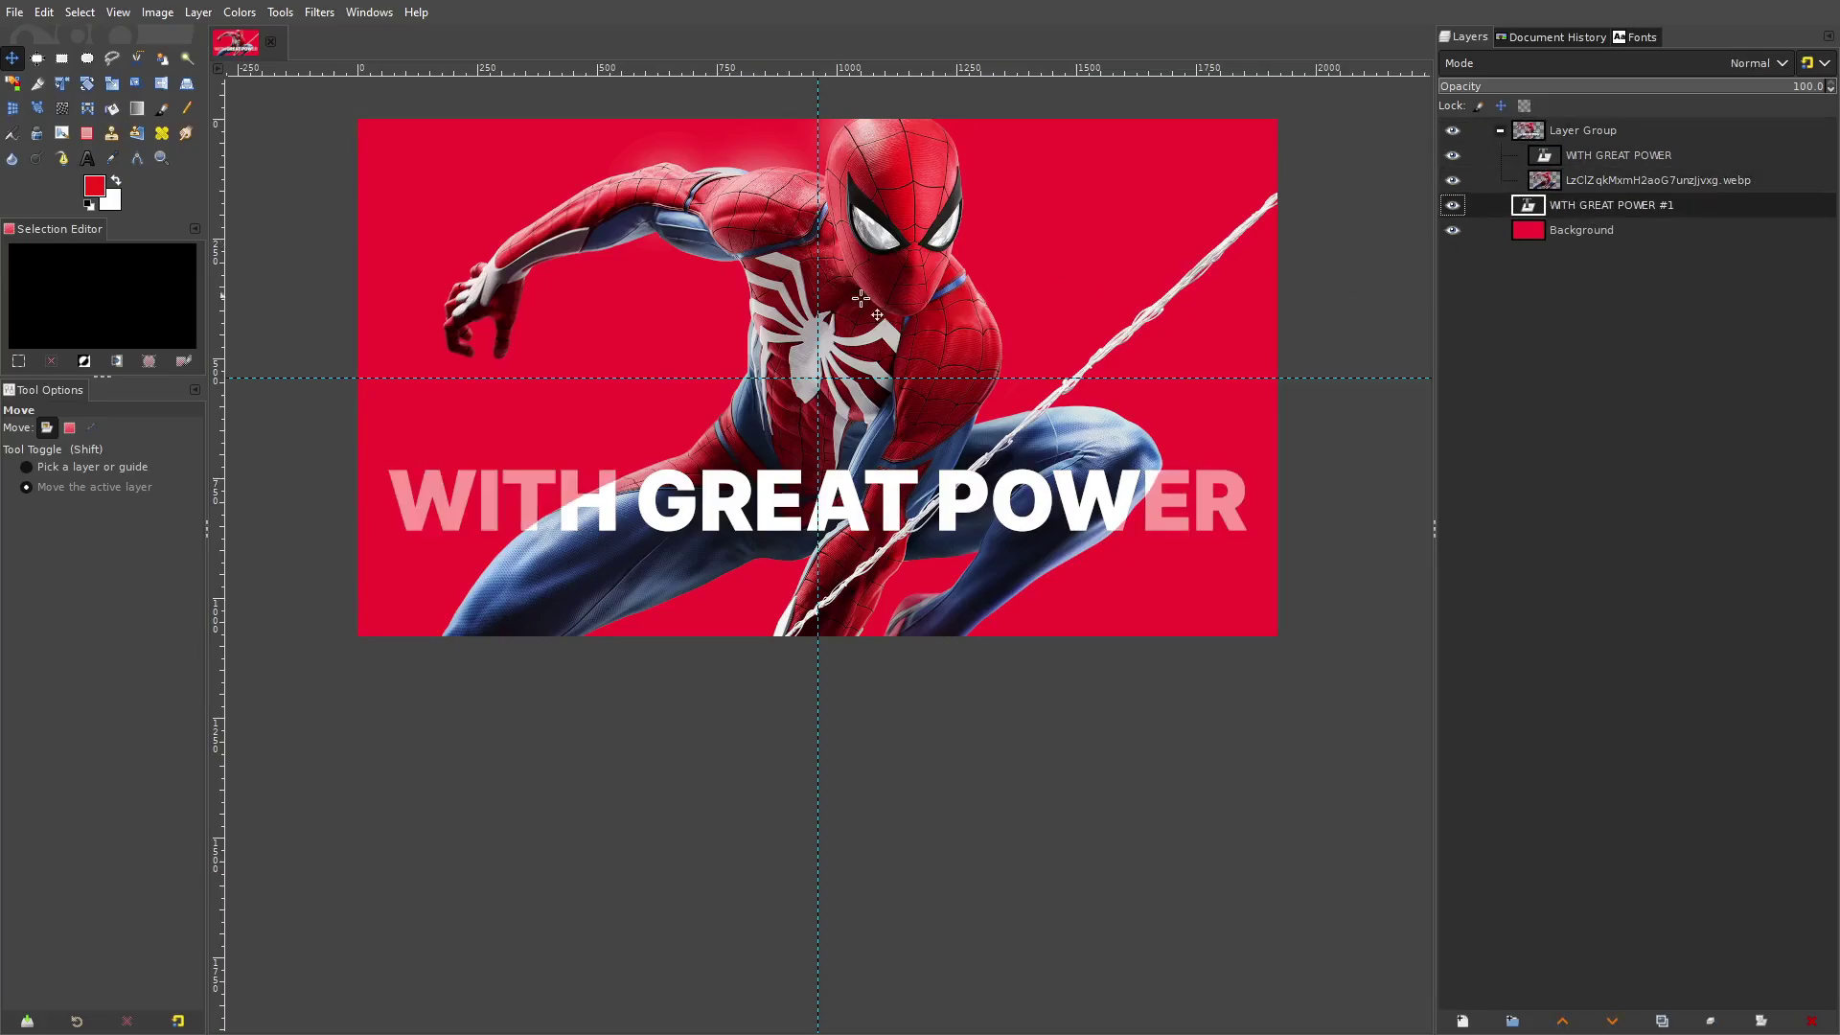
Recolour the WITH GREAT POWER text inside the layer group blue
{"action": "left_click", "coordinate": [84, 161]}
{"action": "left_click", "coordinate": [522, 514]}
{"action": "left_click", "coordinate": [681, 422]}
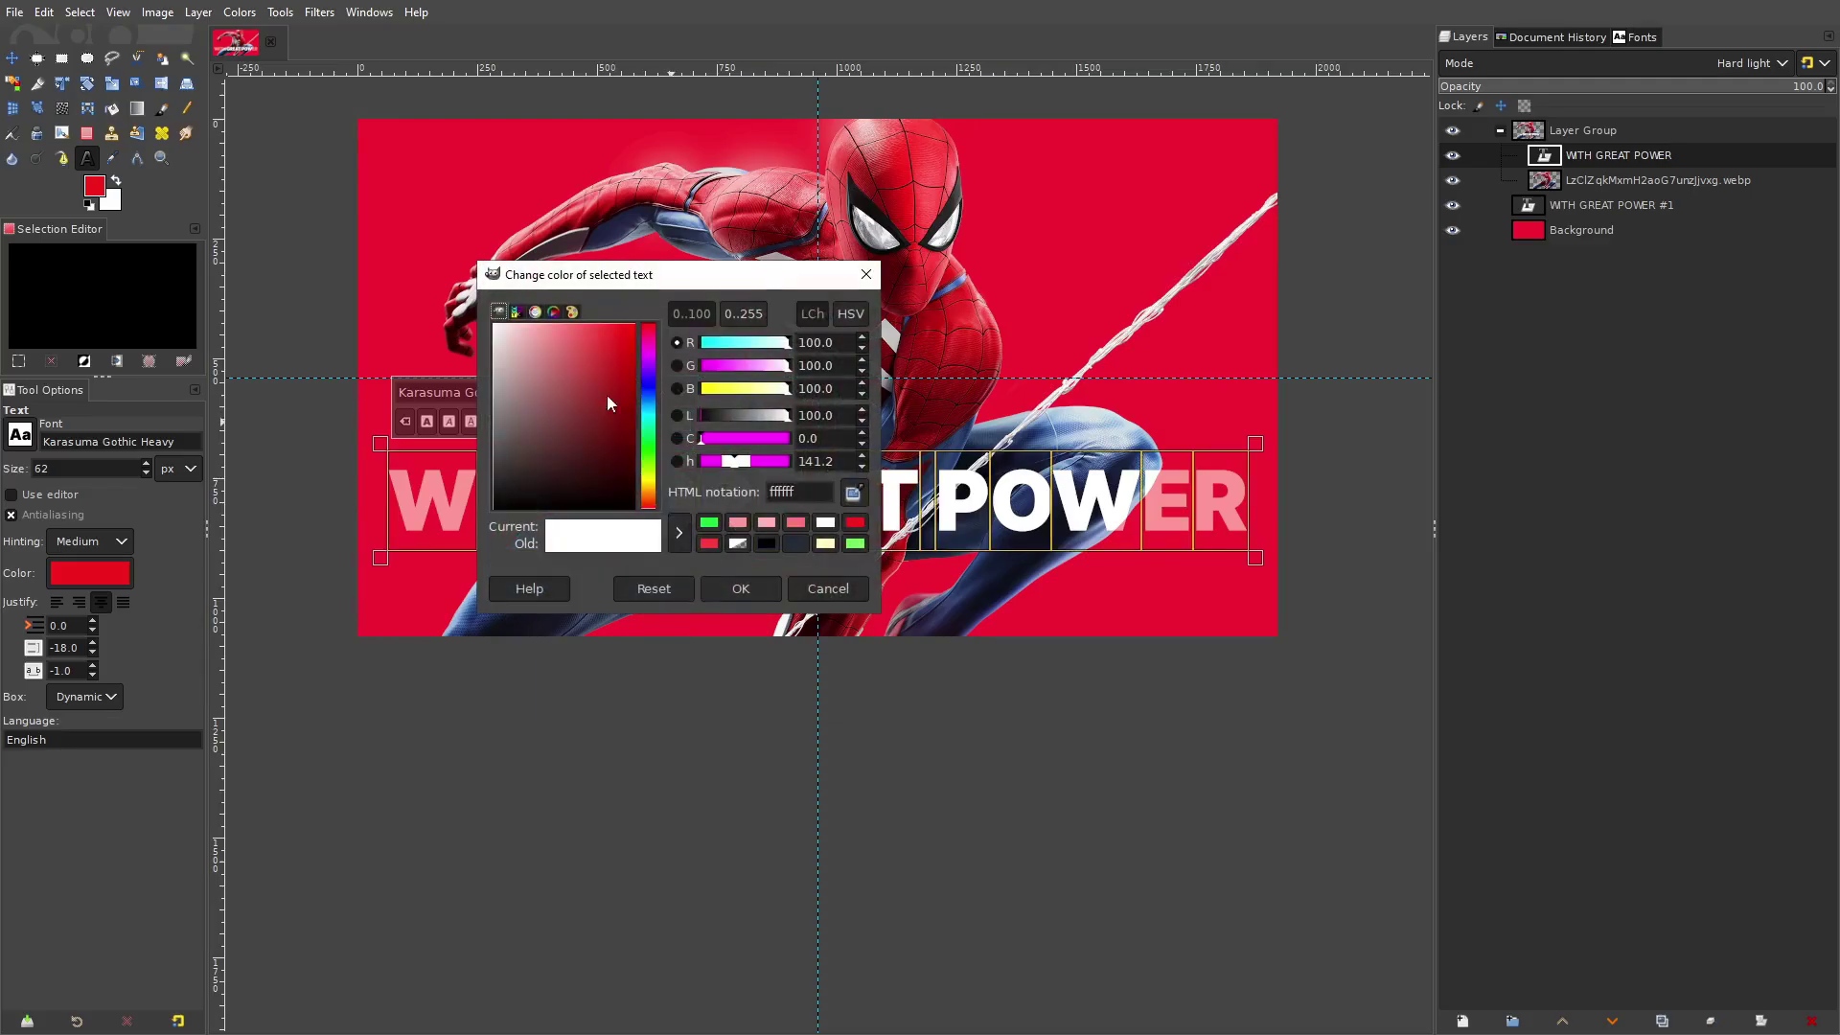
{"action": "left_click", "coordinate": [709, 521]}
{"action": "left_click", "coordinate": [743, 589]}
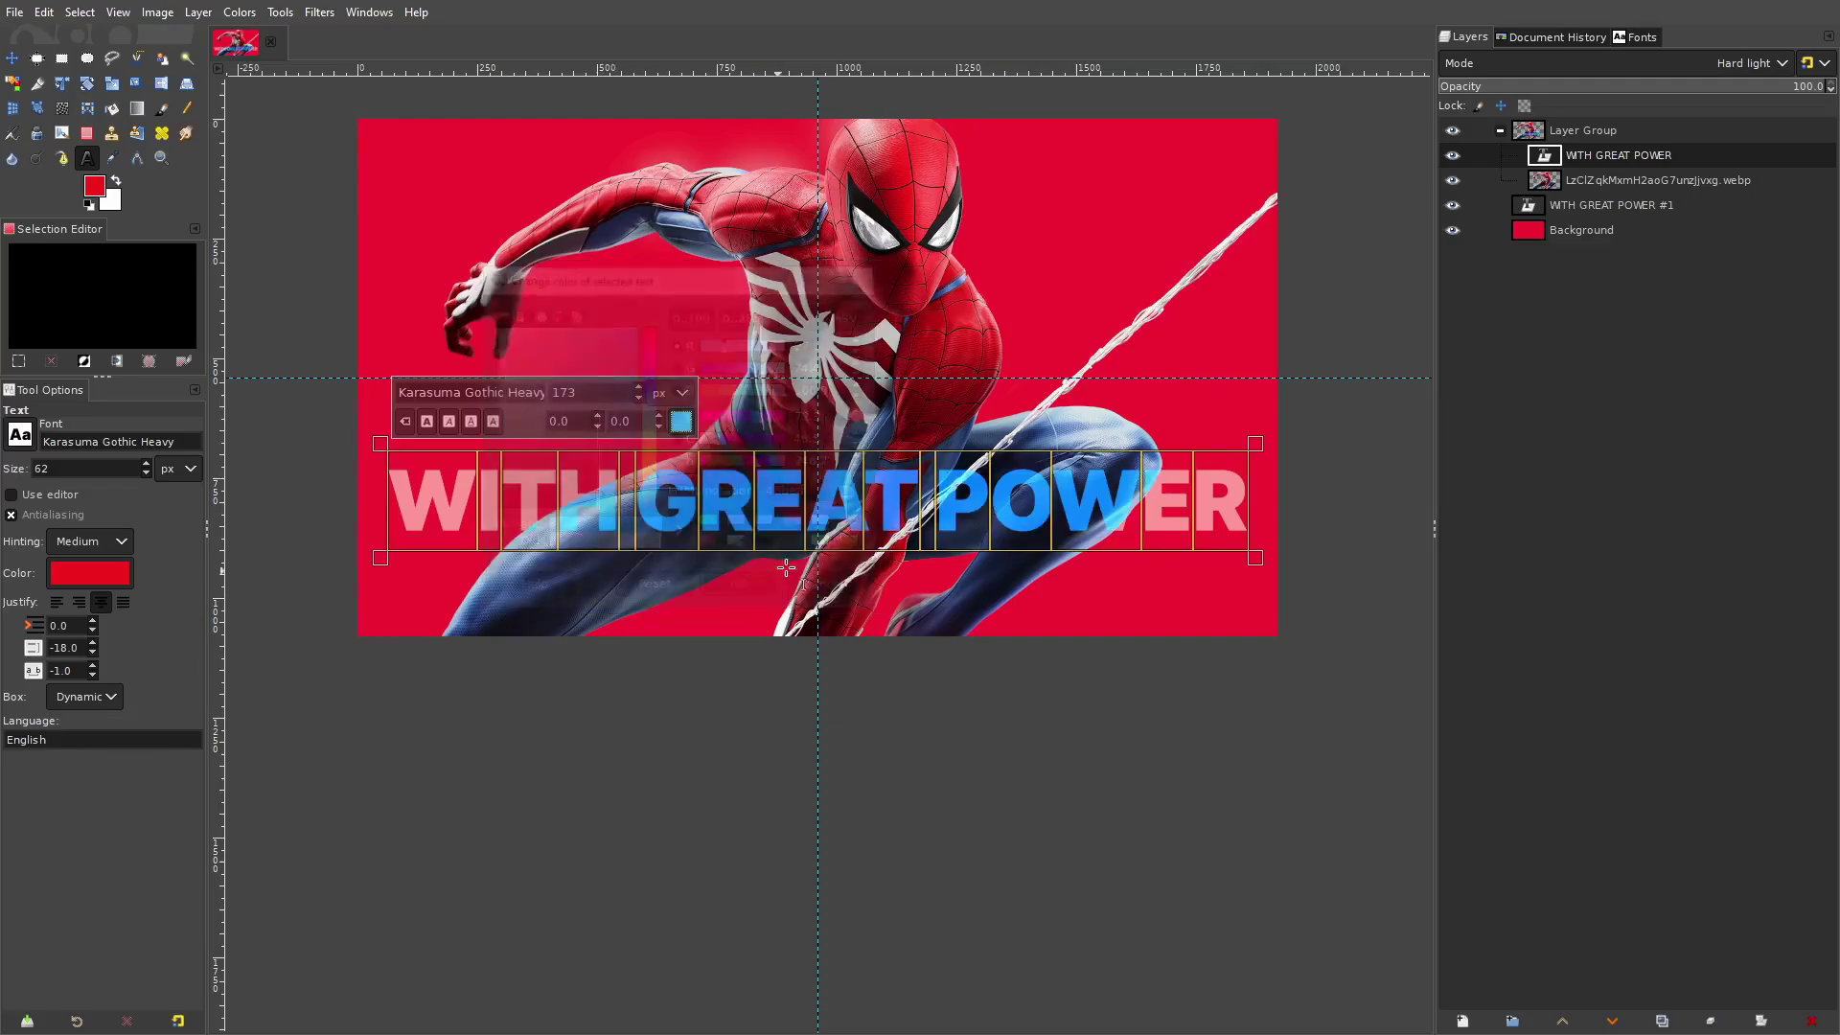
Try a different colour for the WITH GREAT POWER text inside the layer group
{"action": "left_click", "coordinate": [1613, 230]}
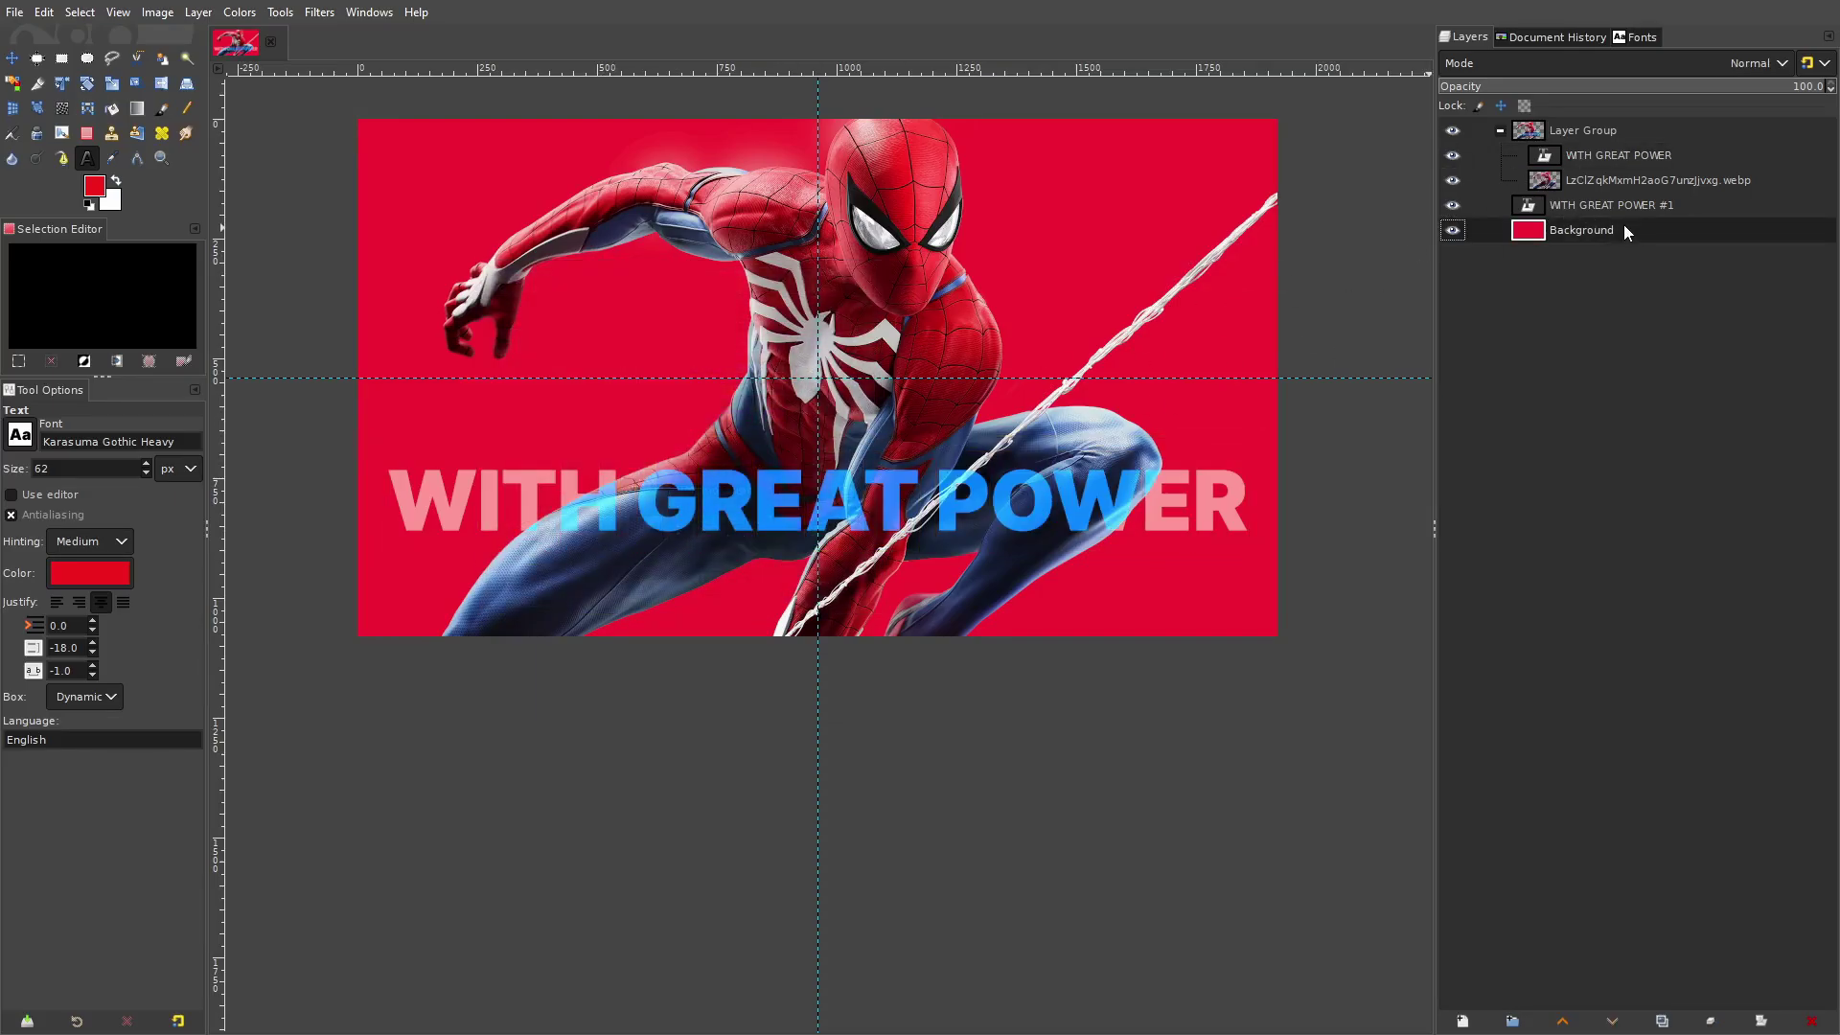
{"action": "left_click", "coordinate": [1619, 154]}
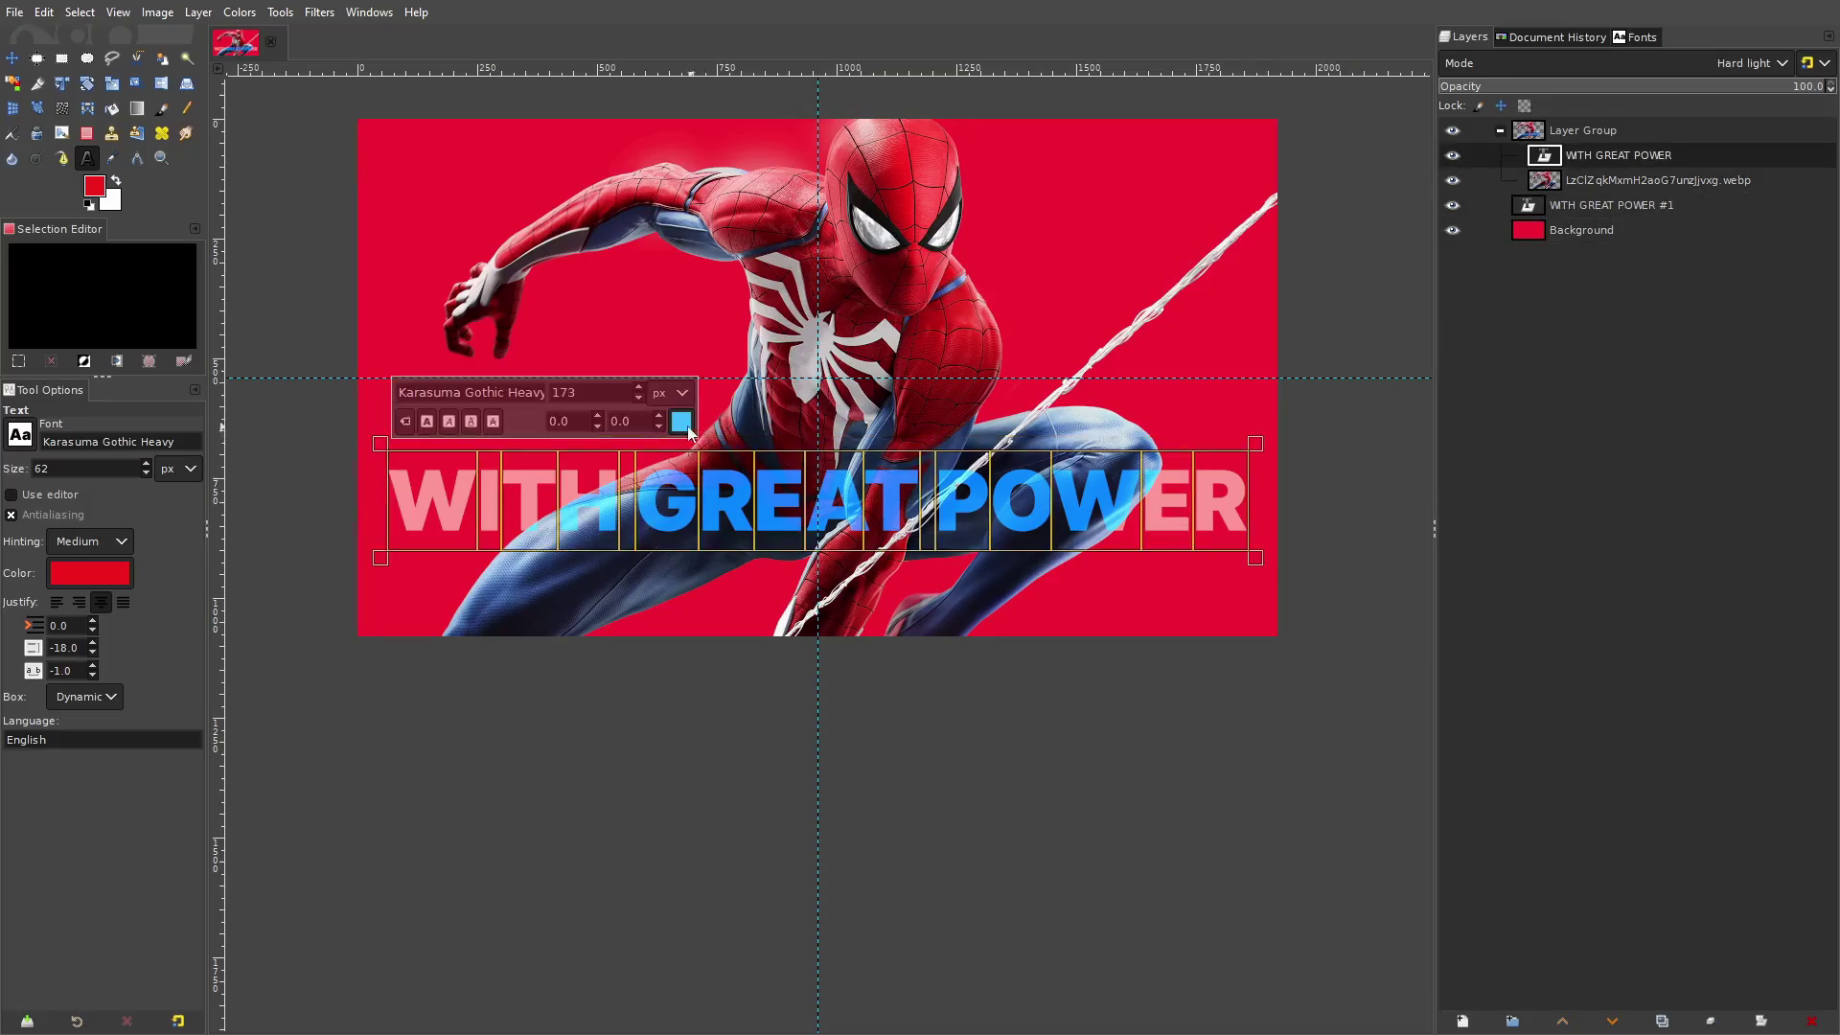
{"action": "left_click", "coordinate": [680, 422]}
{"action": "left_click", "coordinate": [619, 359]}
{"action": "left_click", "coordinate": [654, 326]}
{"action": "left_click", "coordinate": [595, 323]}
{"action": "left_click", "coordinate": [746, 587]}
Recolour all of the WITH GREAT POWER #1 text below the layer group a lighter red
{"action": "left_click", "coordinate": [1171, 522]}
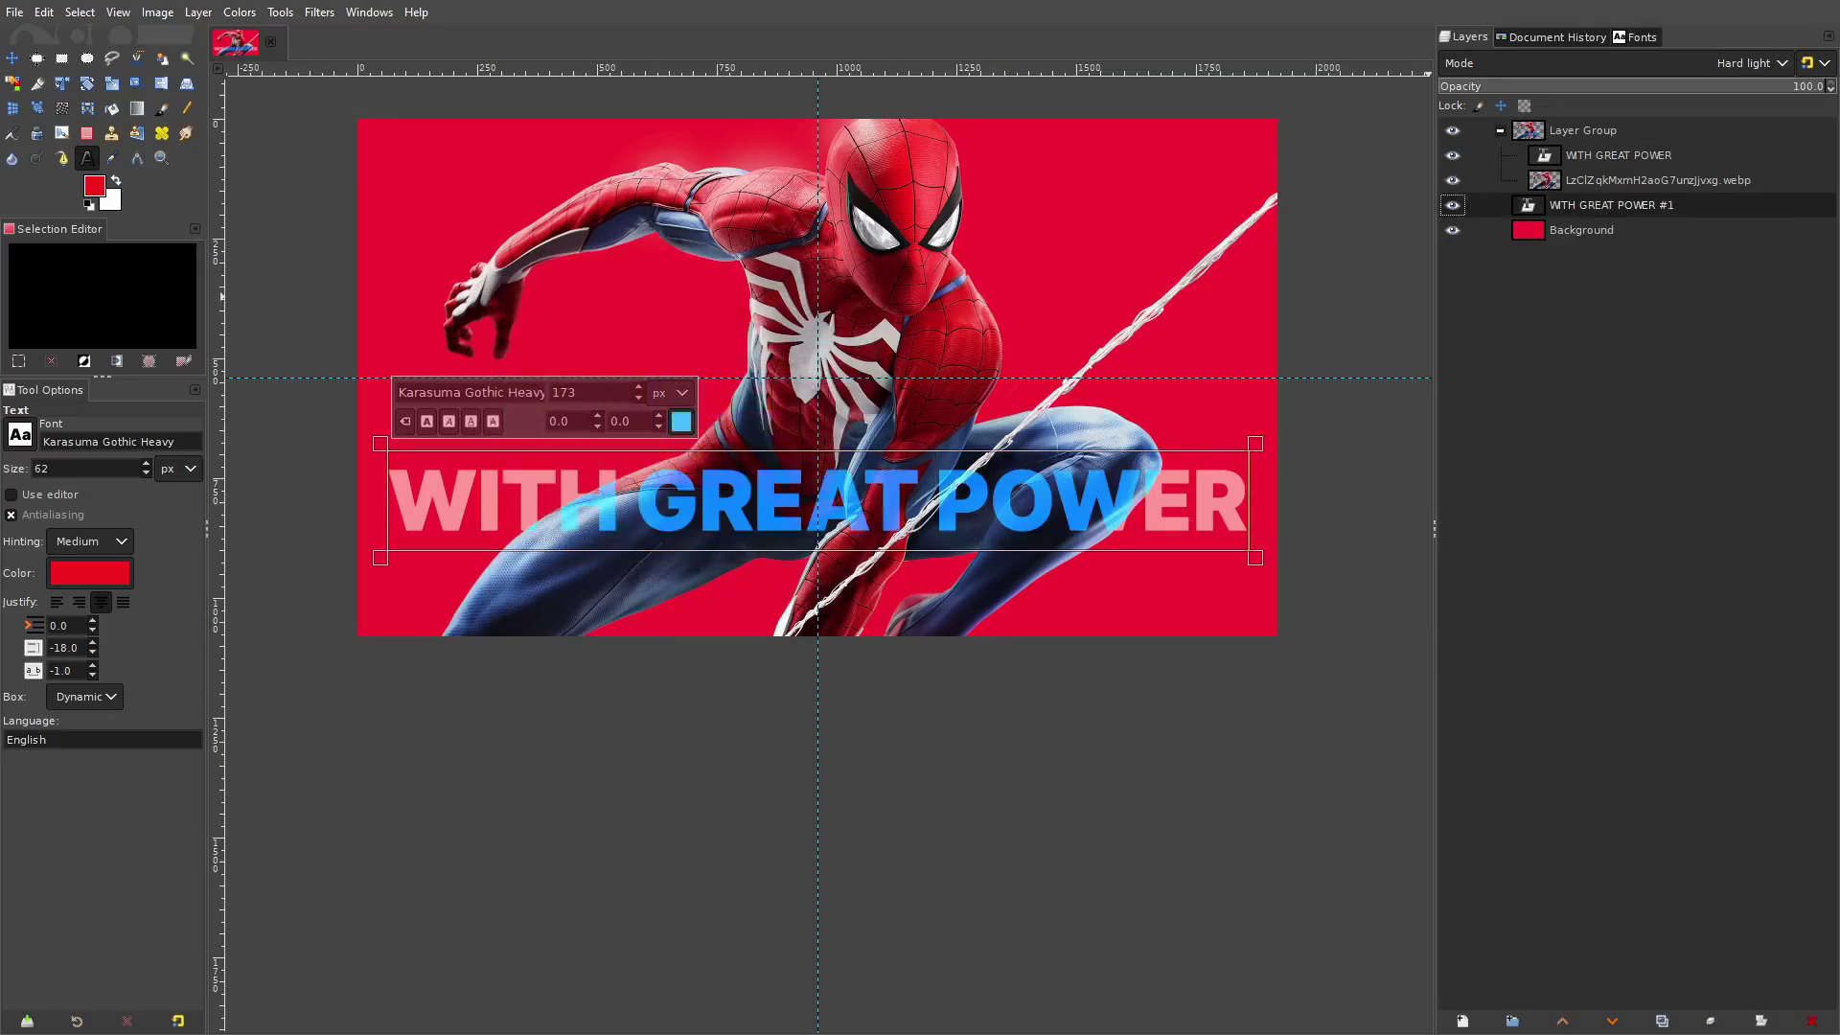
{"action": "key", "text": "ctrl+a"}
{"action": "left_click", "coordinate": [675, 422]}
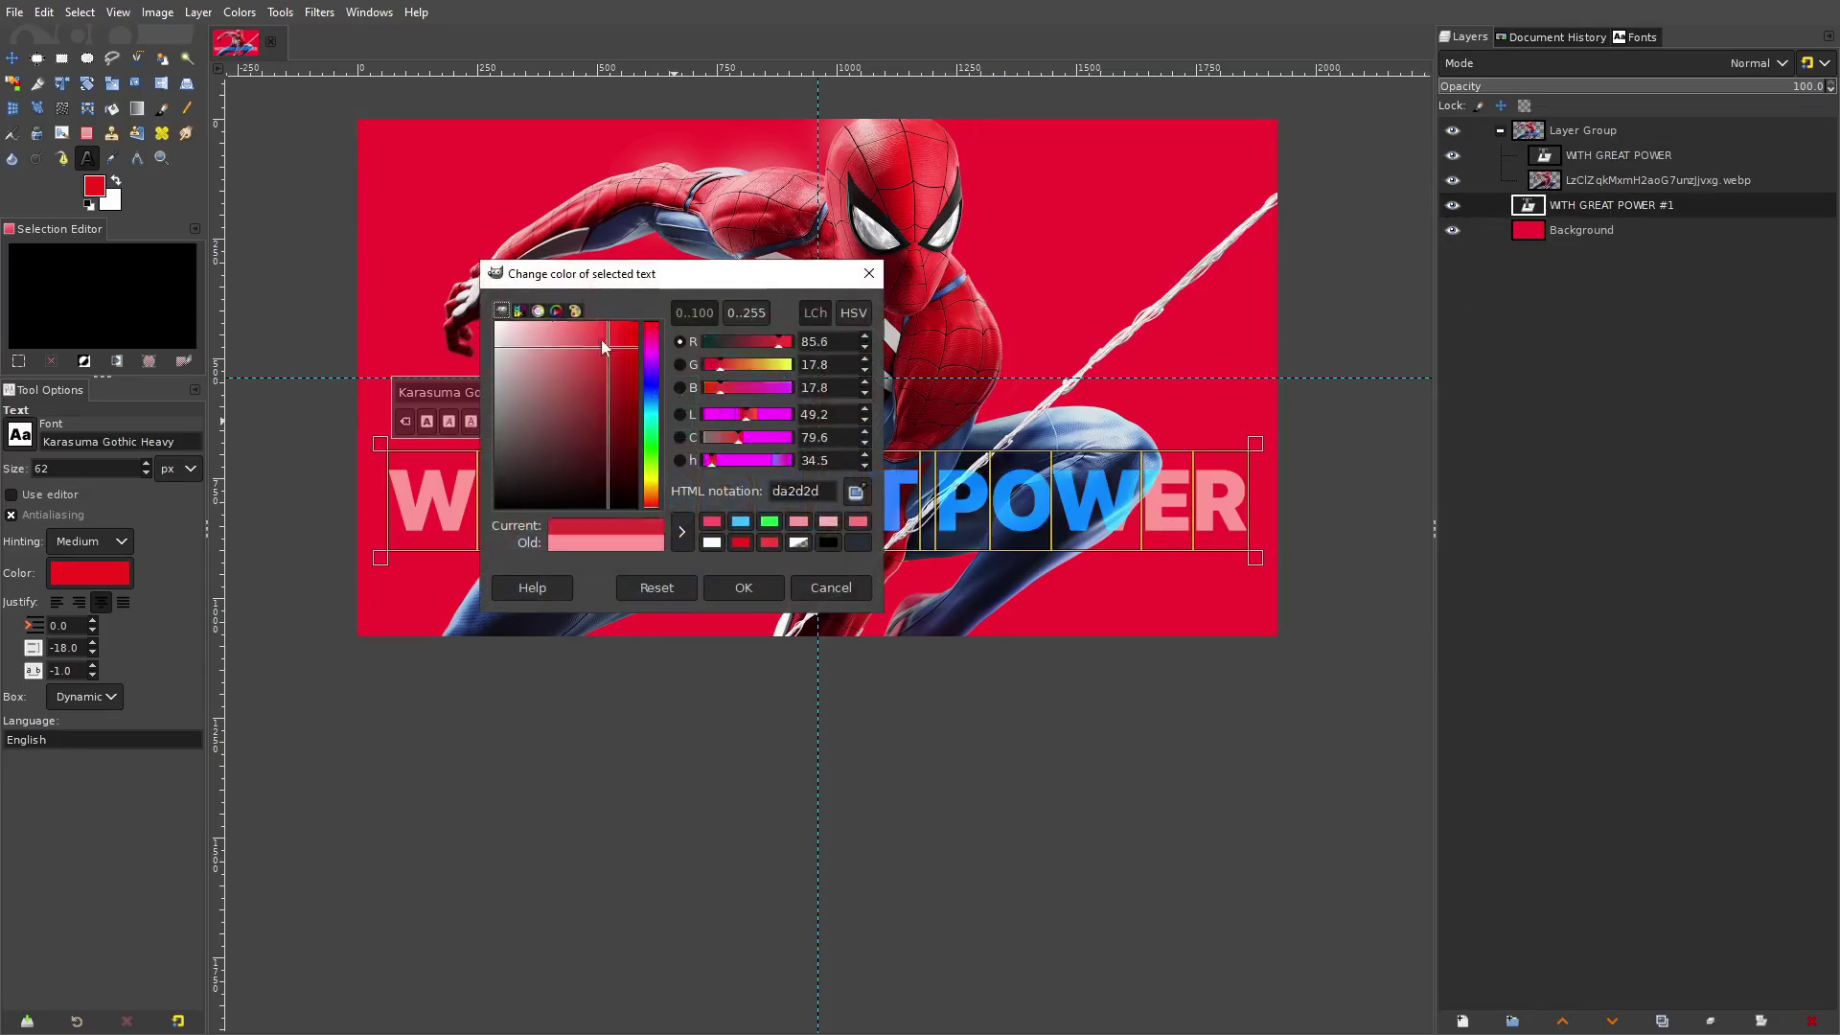
{"action": "left_click_drag", "start_coordinate": [595, 337], "coordinate": [595, 318]}
{"action": "left_click", "coordinate": [746, 587]}
Colorize the Background layer with its lightness lowered to the minimum, turning it black
{"action": "left_click", "coordinate": [1581, 231]}
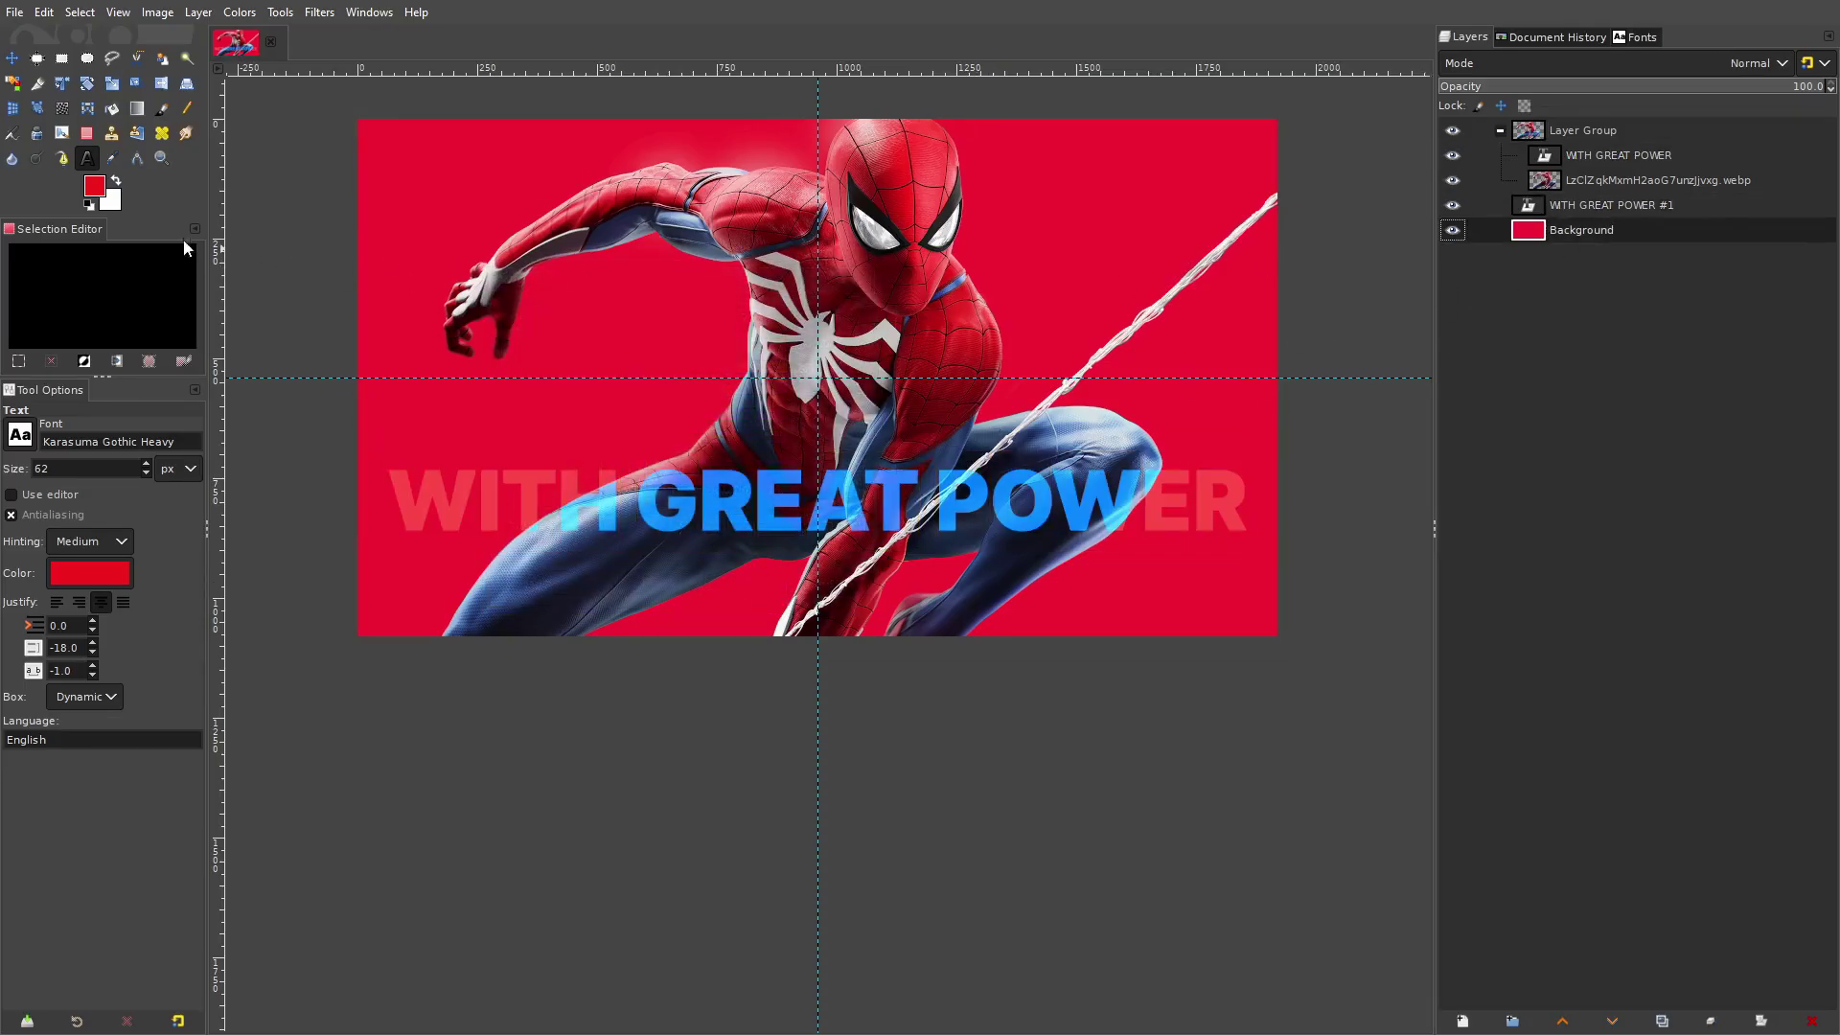
{"action": "left_click", "coordinate": [239, 11]}
{"action": "left_click", "coordinate": [317, 564]}
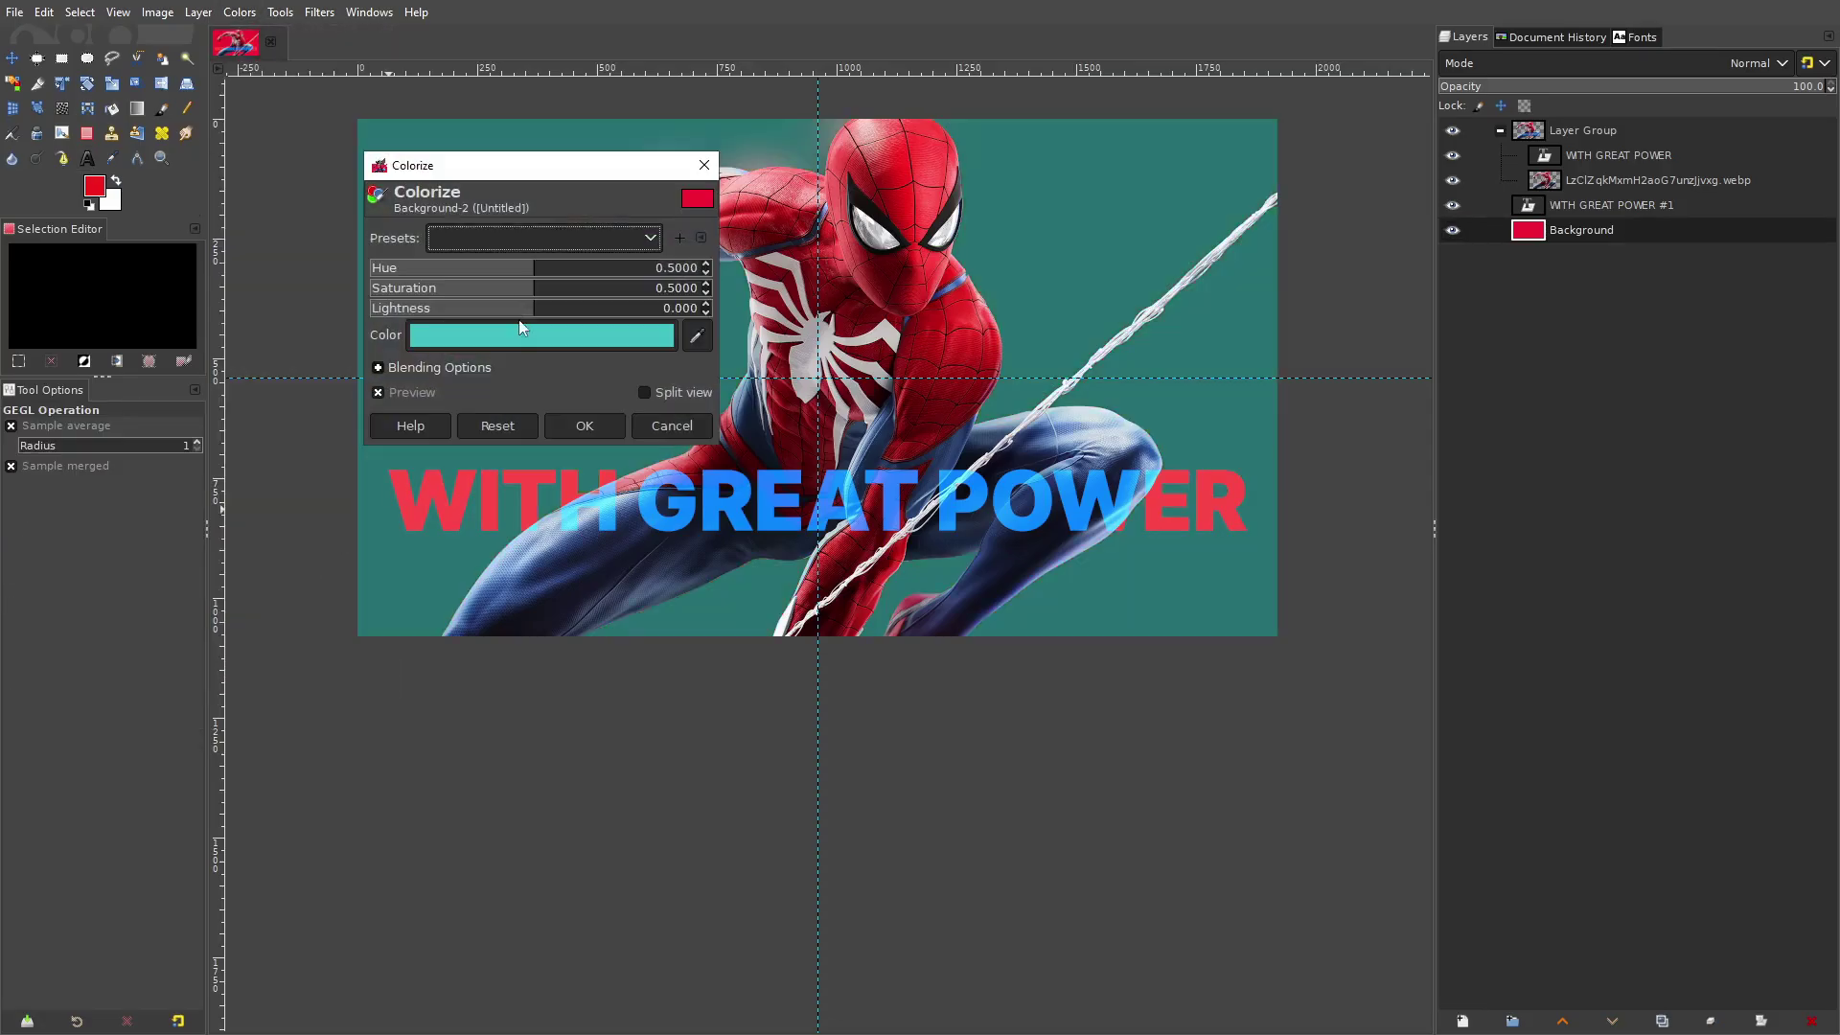
{"action": "left_click_drag", "start_coordinate": [519, 316], "coordinate": [364, 316]}
{"action": "left_click", "coordinate": [584, 422]}
{"action": "scroll", "coordinate": [963, 423], "scroll_direction": "down", "scroll_amount": 2}
{"action": "key", "text": "plus"}
{"action": "key", "text": "plus"}
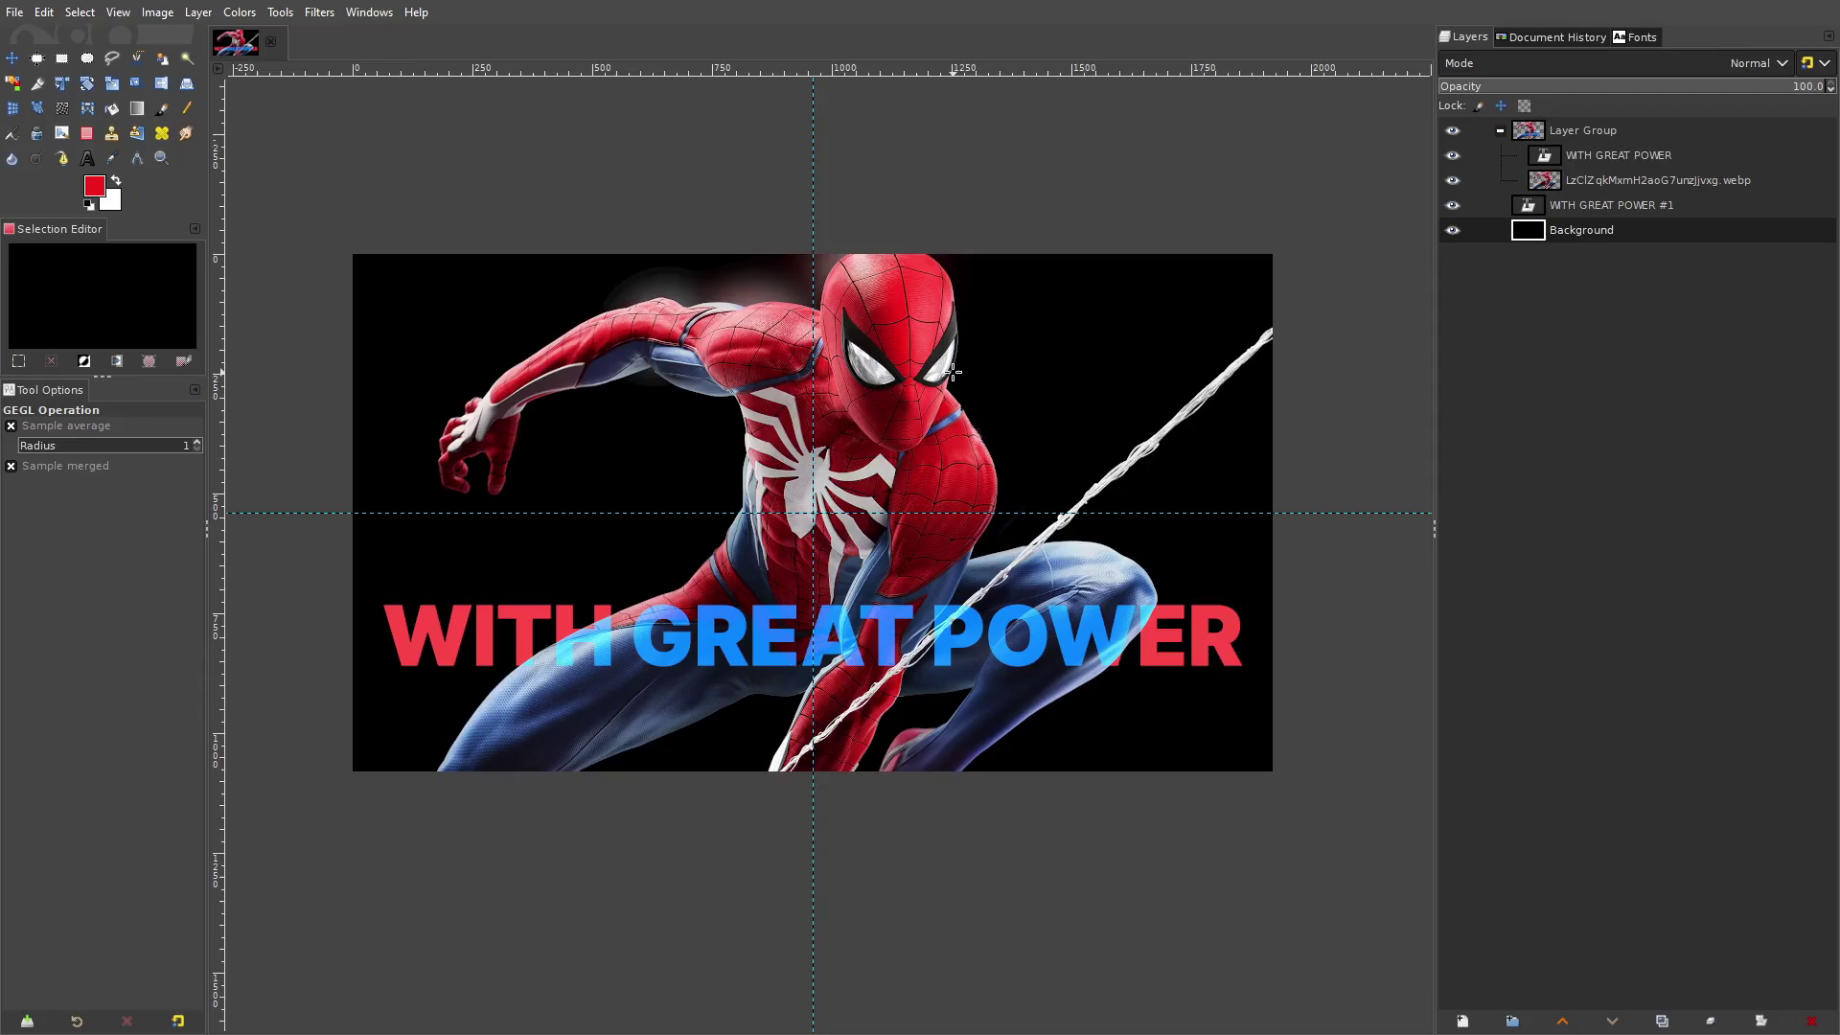
Try shifting the WITH GREAT POWER text inside the layer group, and undo the move
{"action": "key", "text": "m"}
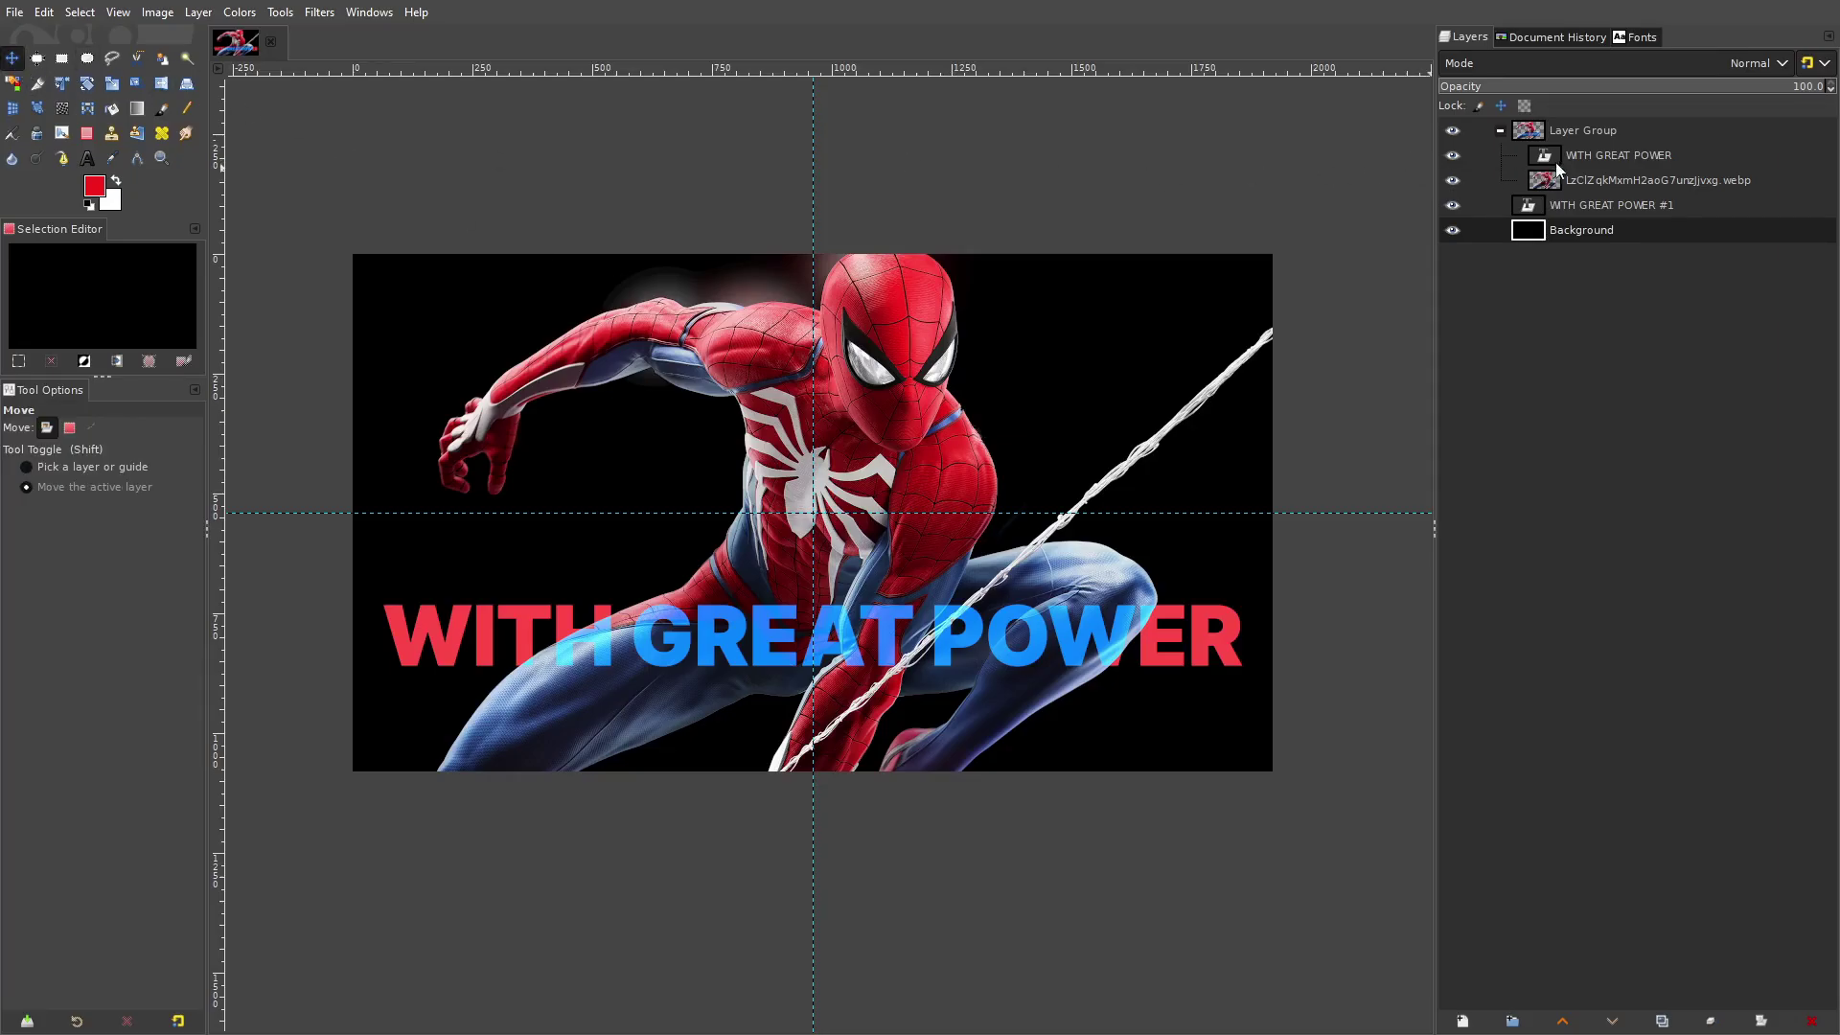
{"action": "left_click", "coordinate": [1557, 163]}
{"action": "left_click_drag", "start_coordinate": [1087, 580], "coordinate": [1027, 603]}
{"action": "scroll", "coordinate": [1145, 614], "scroll_direction": "down", "scroll_amount": 3, "text": "ctrl"}
{"action": "scroll", "coordinate": [1094, 674], "scroll_direction": "up", "scroll_amount": 2, "text": "ctrl"}
{"action": "scroll", "coordinate": [1094, 673], "scroll_direction": "up", "scroll_amount": 1, "text": "ctrl"}
{"action": "left_click_drag", "start_coordinate": [1062, 549], "coordinate": [1064, 547]}
{"action": "scroll", "coordinate": [1073, 535], "scroll_direction": "down", "scroll_amount": 3, "text": "ctrl"}
{"action": "key", "text": "ctrl+z"}
{"action": "key", "text": "ctrl+z"}
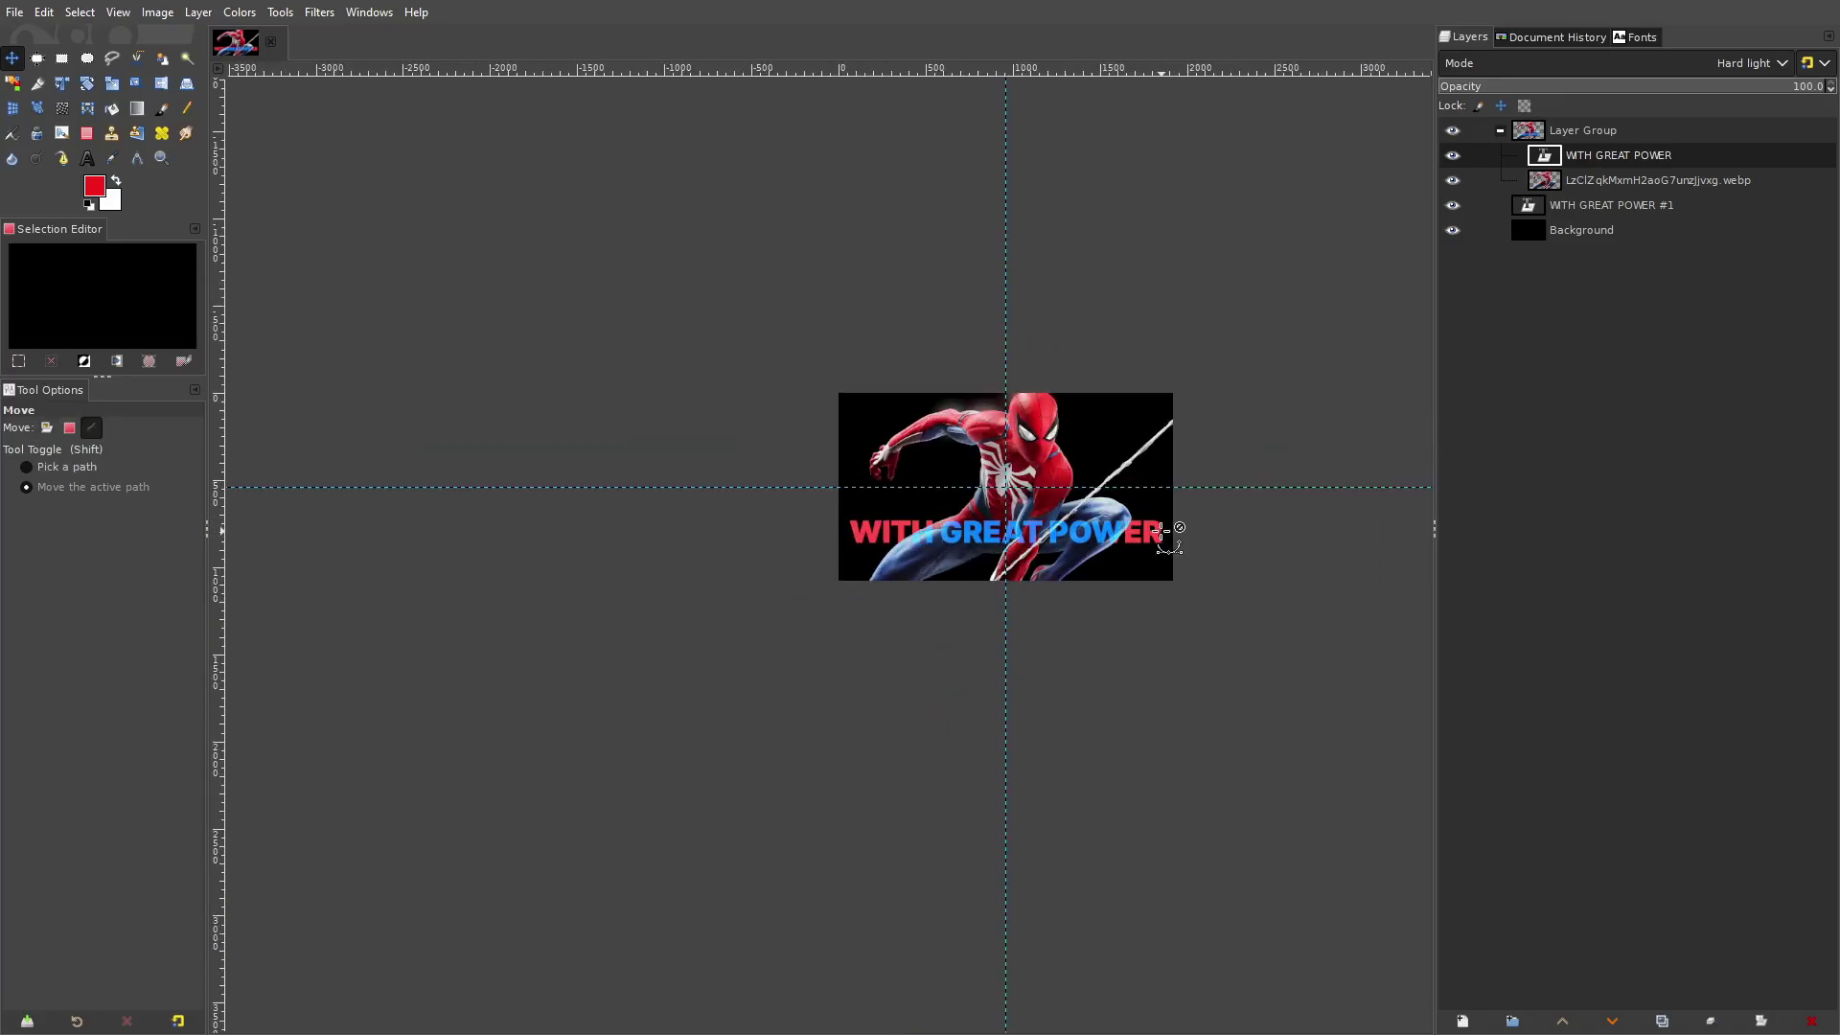
Move both WITH GREAT POWER texts up so they cross the figure's raised arm and face
{"action": "scroll", "coordinate": [1169, 537], "scroll_direction": "up", "scroll_amount": 4, "text": "ctrl"}
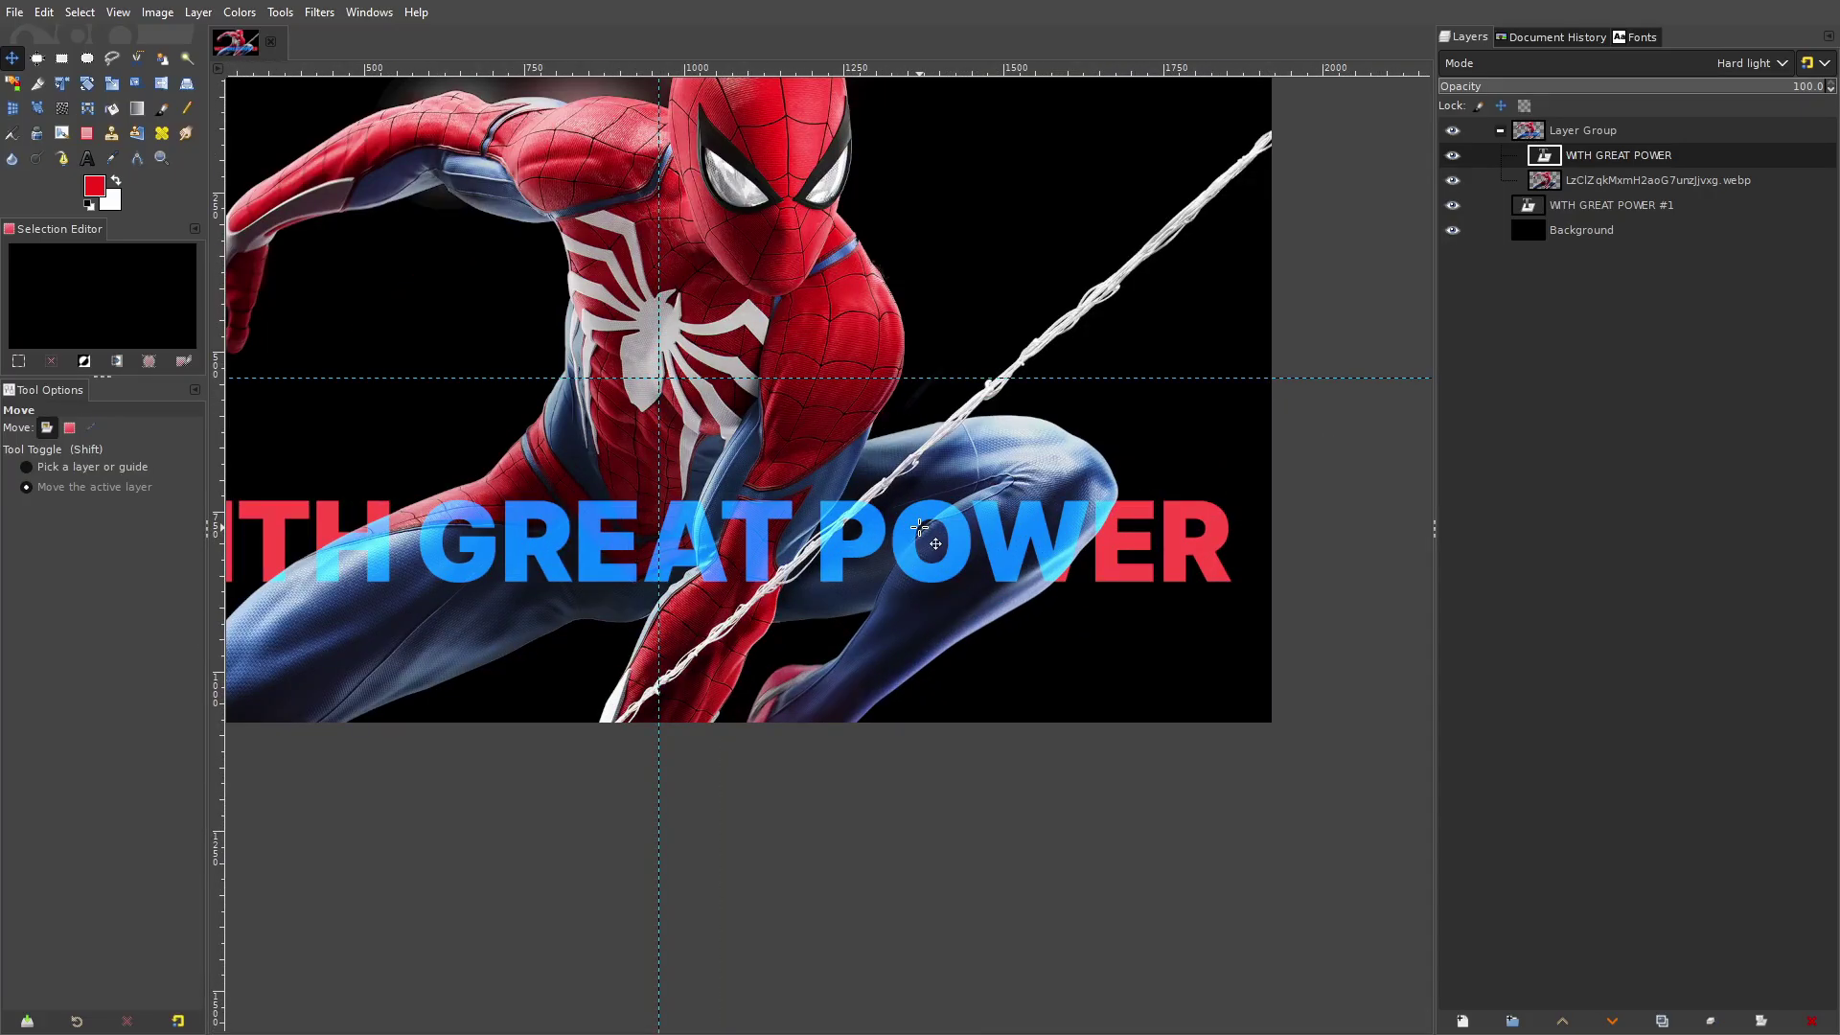
{"action": "left_click_drag", "start_coordinate": [952, 332], "coordinate": [1221, 432]}
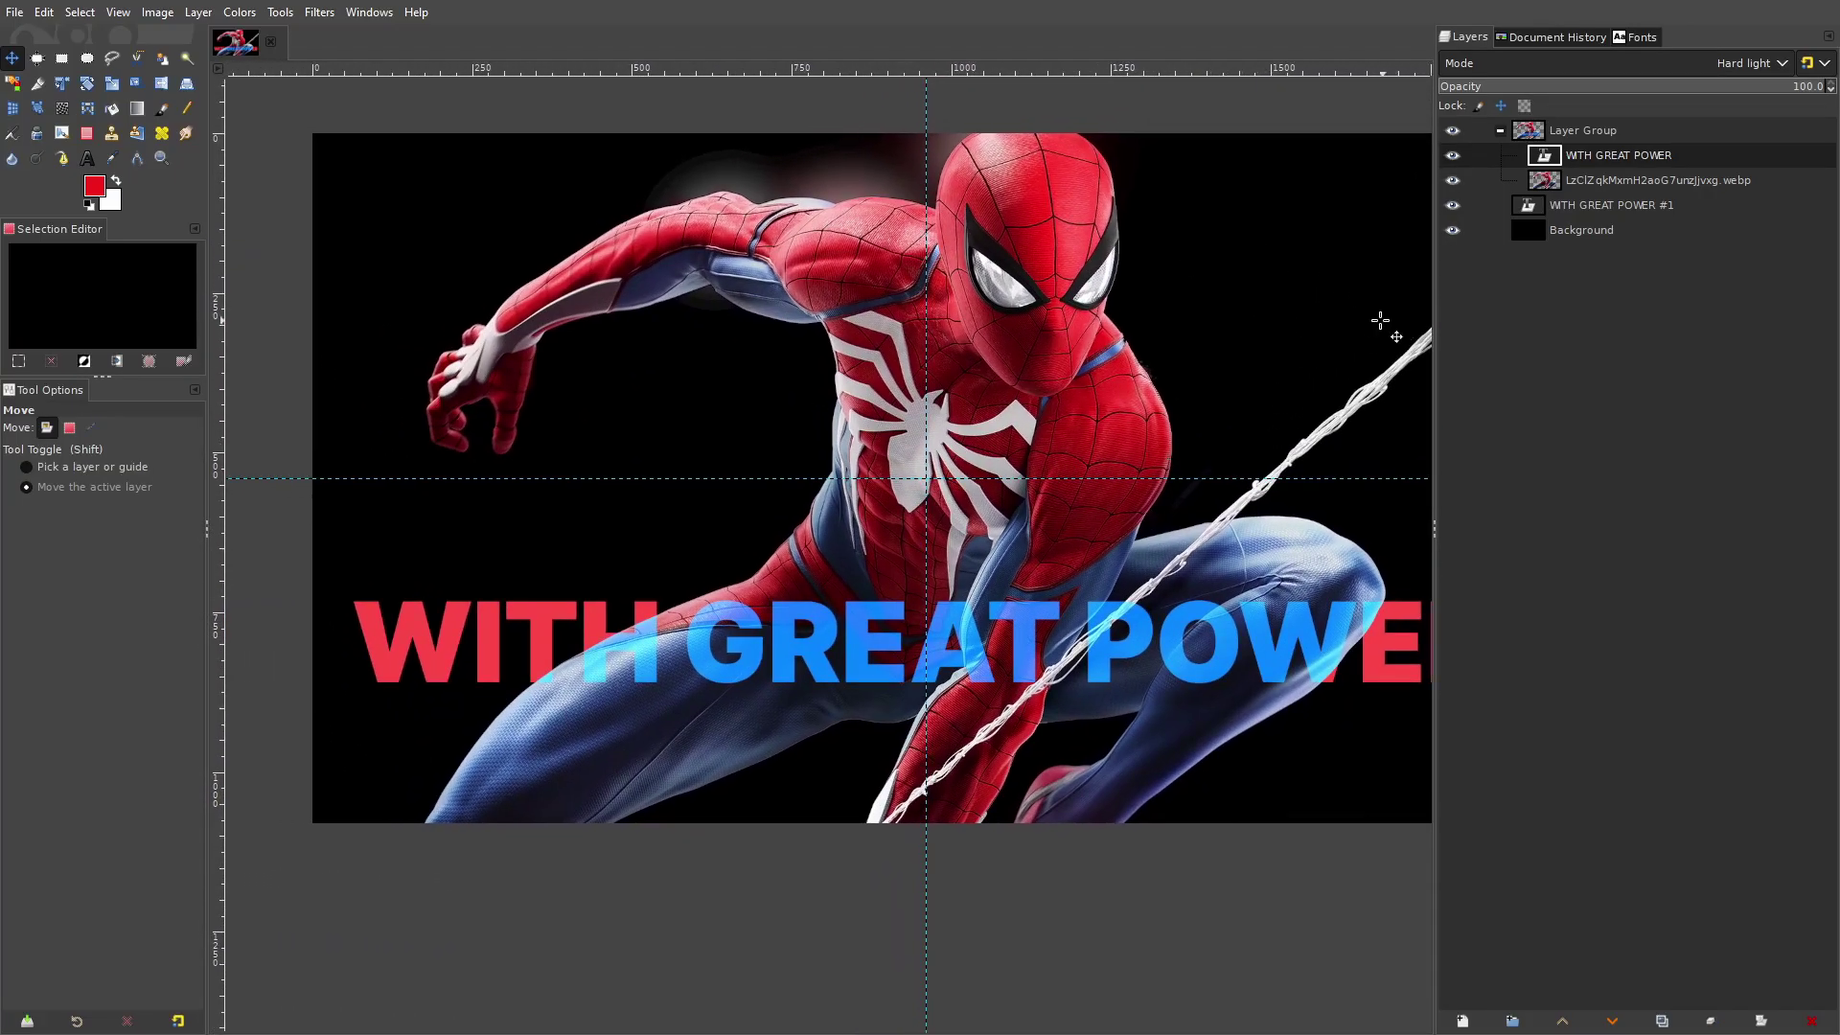
{"action": "left_click_drag", "start_coordinate": [1620, 182], "coordinate": [1581, 172]}
{"action": "scroll", "coordinate": [1142, 489], "scroll_direction": "right", "scroll_amount": 1}
{"action": "left_click_drag", "start_coordinate": [1142, 488], "coordinate": [1132, 226]}
Swap the two text layers, placing WITH GREAT POWER #1 inside the layer group and WITH GREAT POWER below the group
{"action": "left_click_drag", "start_coordinate": [1514, 200], "coordinate": [1590, 165]}
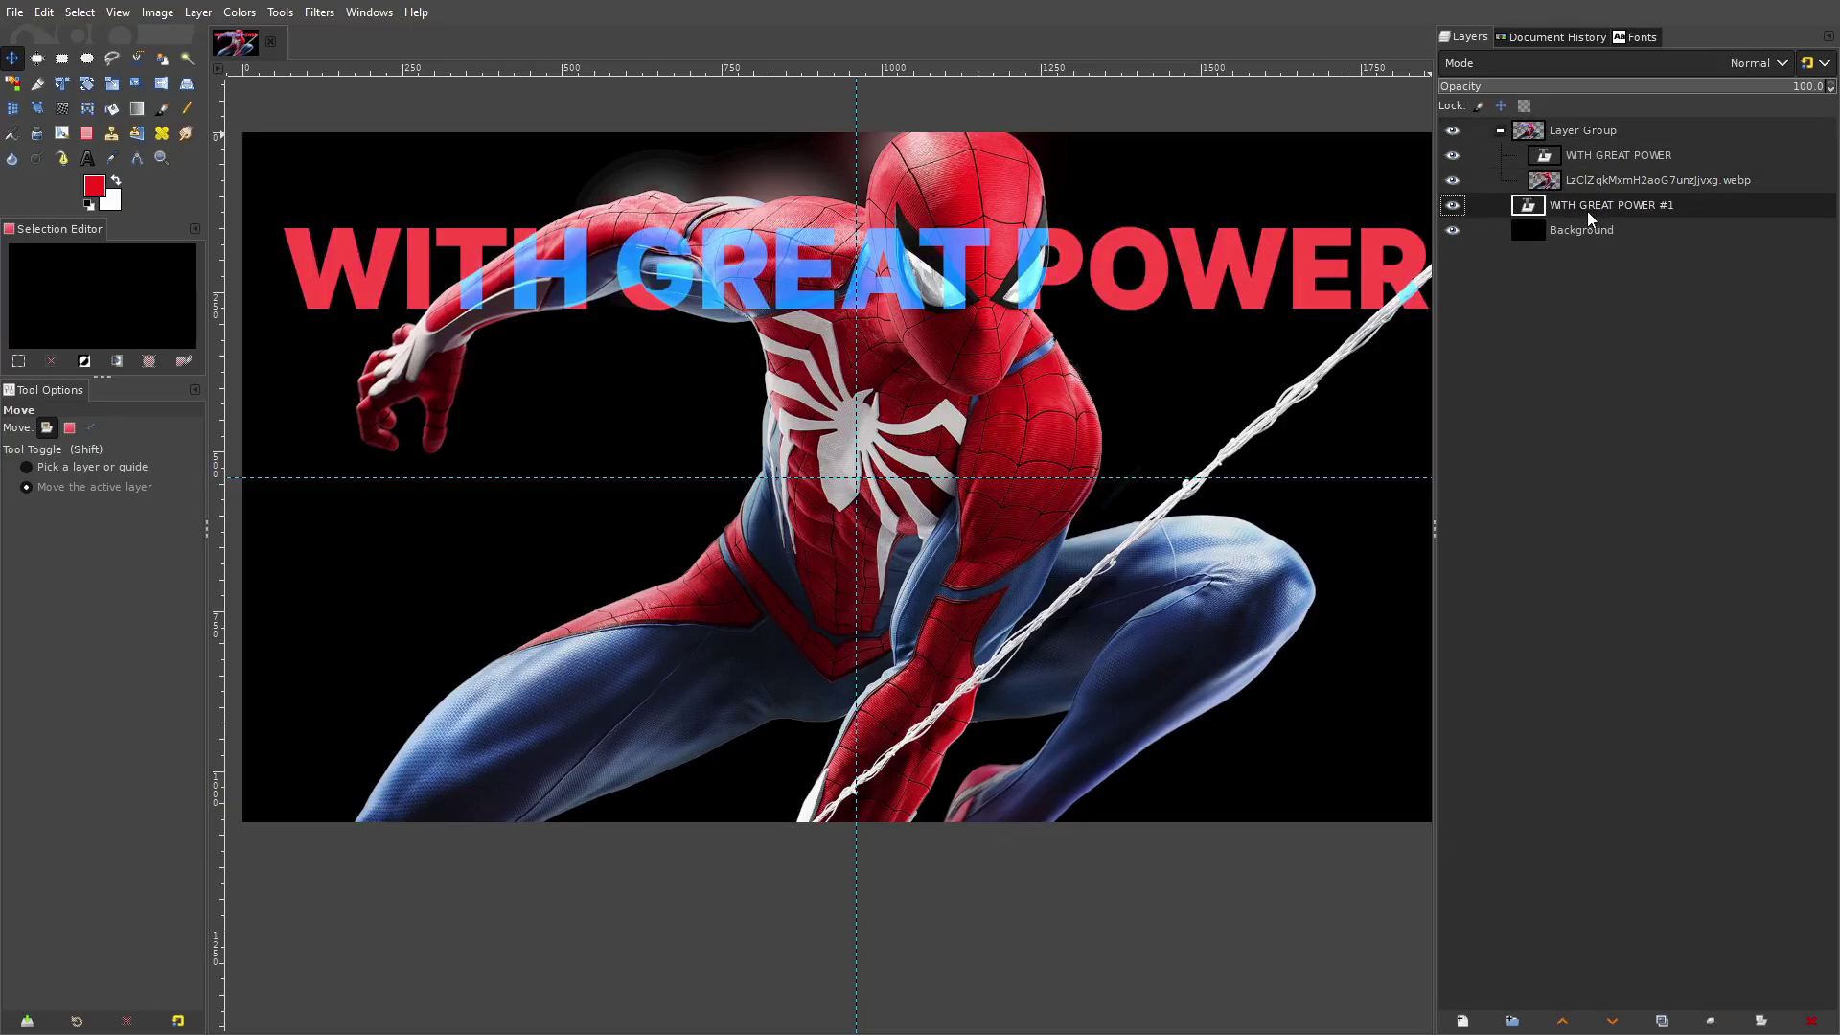
{"action": "scroll", "coordinate": [985, 340], "scroll_direction": "down", "scroll_amount": 3}
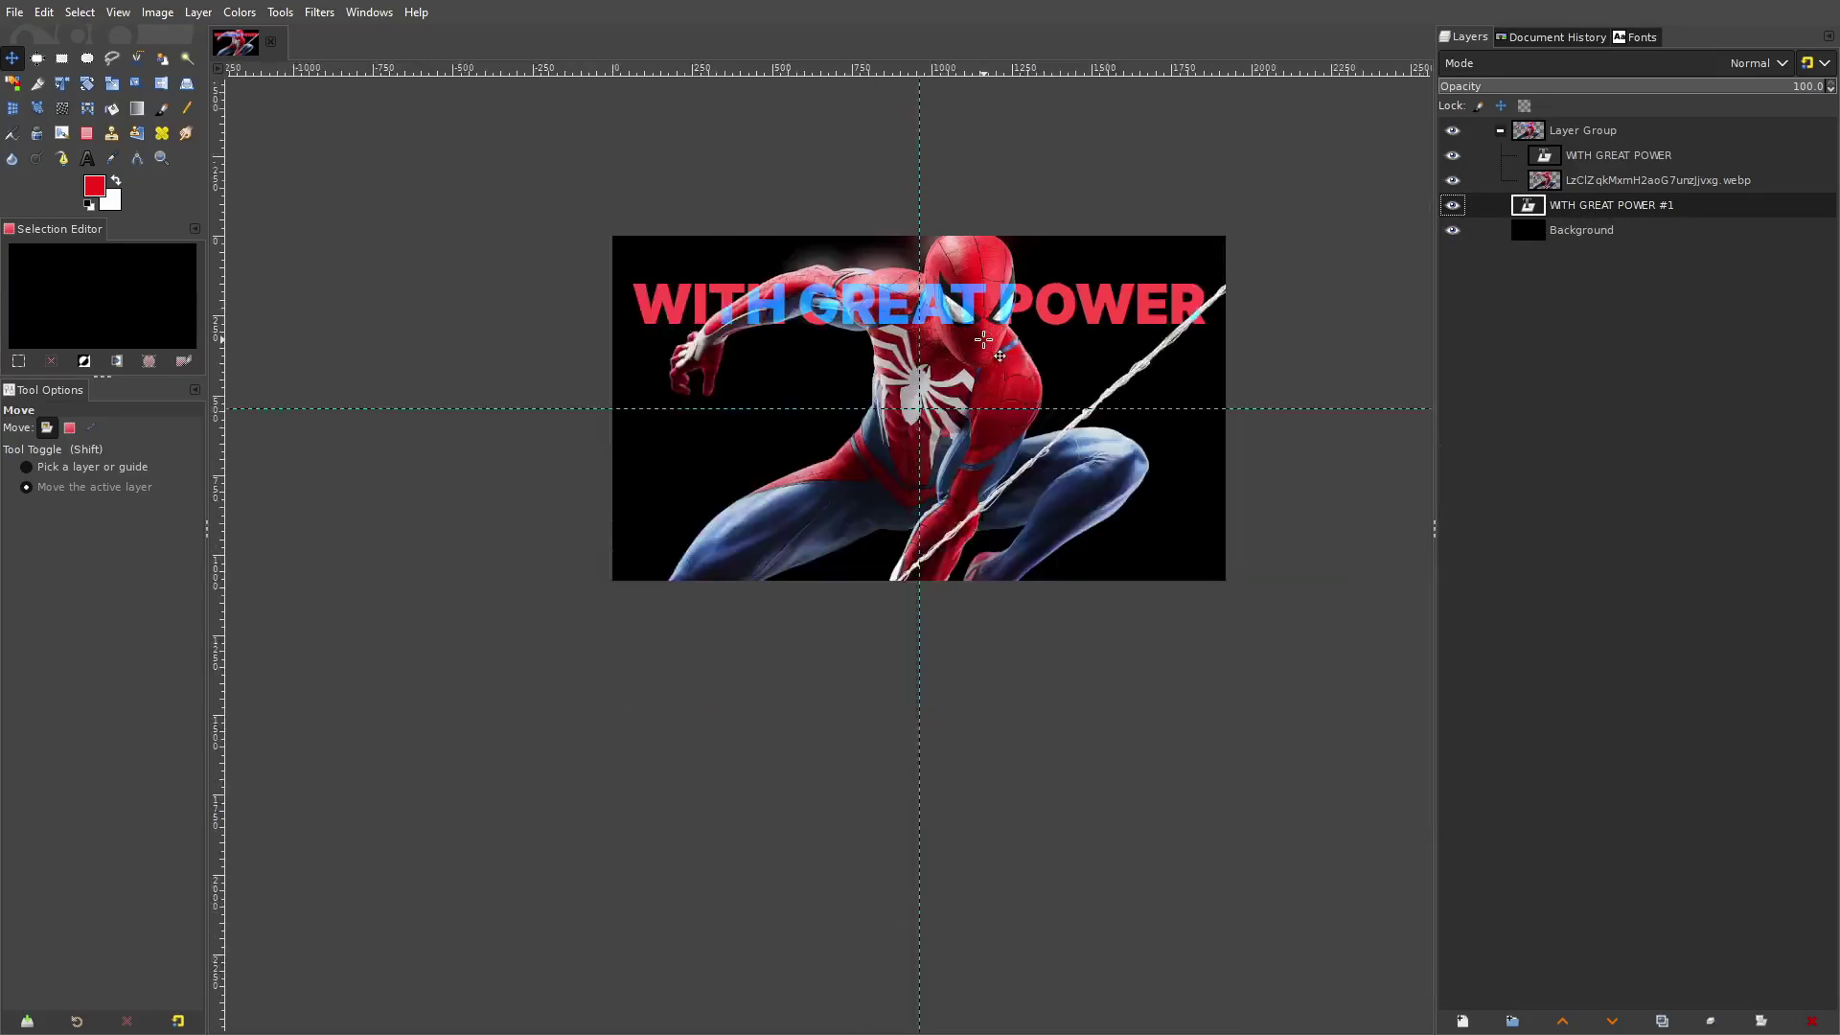
{"action": "scroll", "coordinate": [985, 340], "scroll_direction": "up", "scroll_amount": 2}
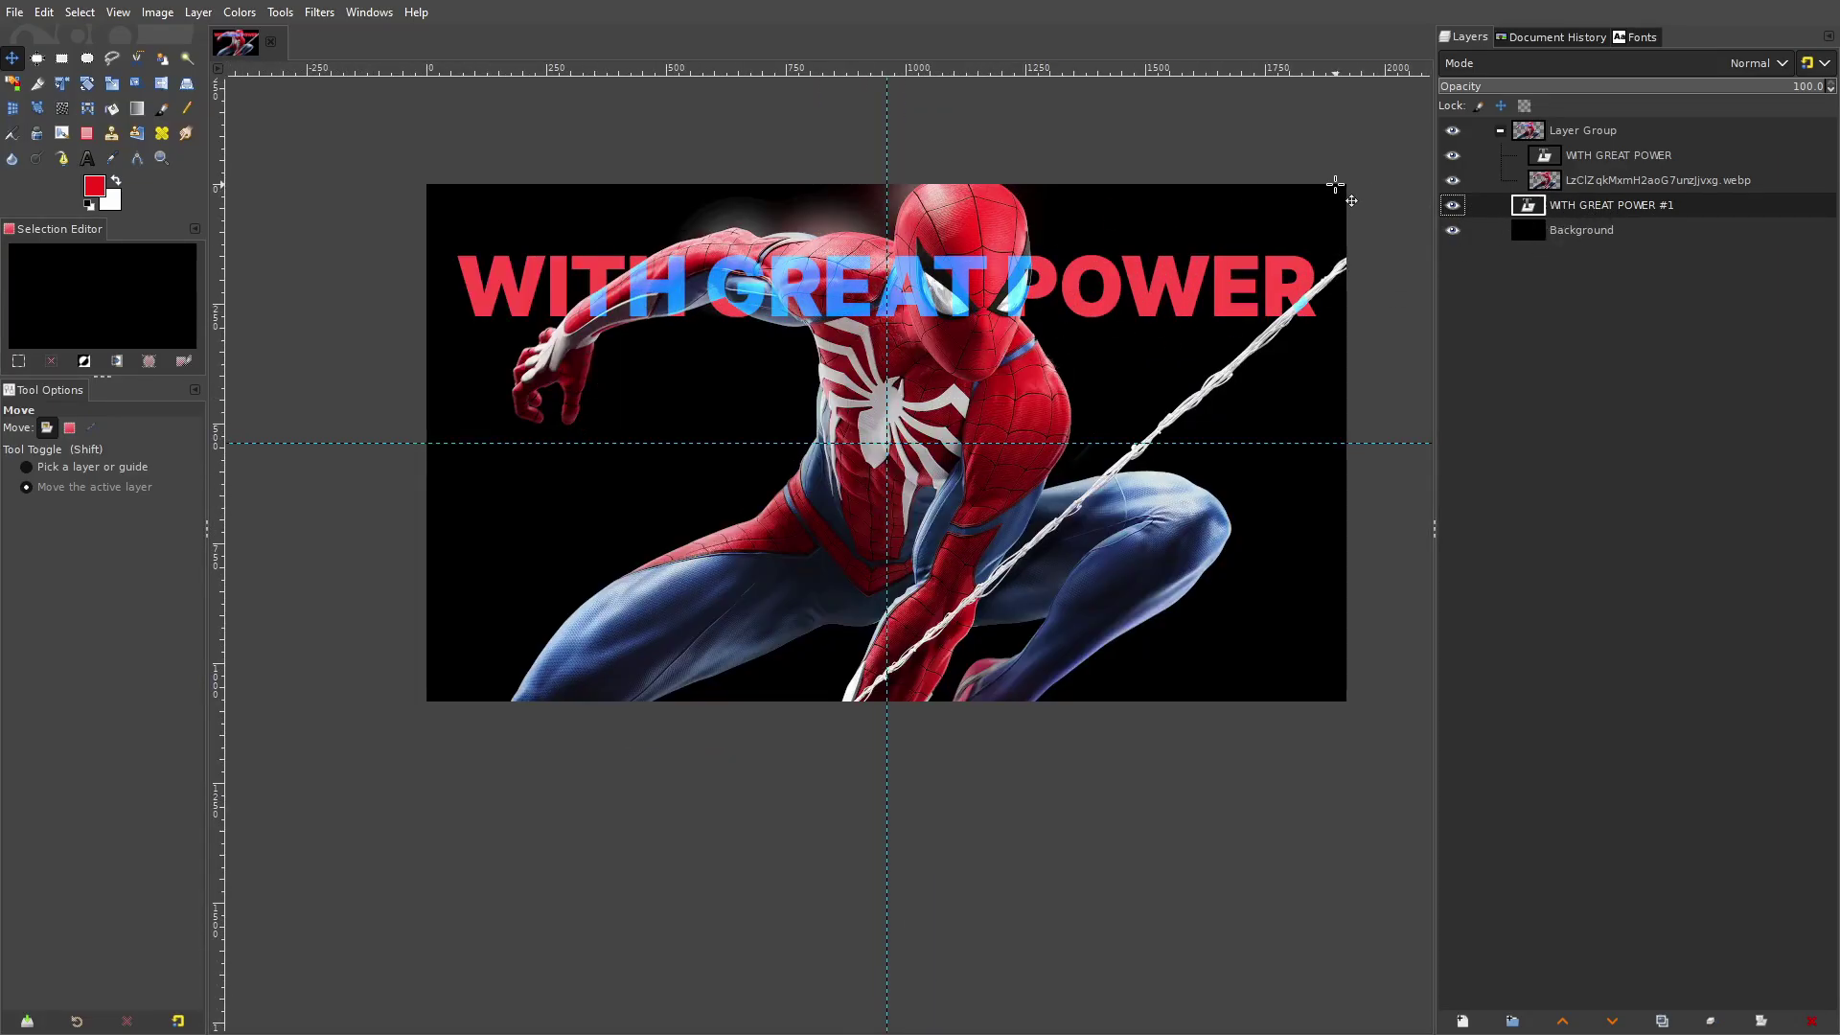
{"action": "mouse_move", "coordinate": [1554, 159]}
{"action": "left_mouse_down"}
{"action": "mouse_move", "coordinate": [1565, 213]}
{"action": "mouse_move", "coordinate": [1579, 145]}
{"action": "left_mouse_up"}
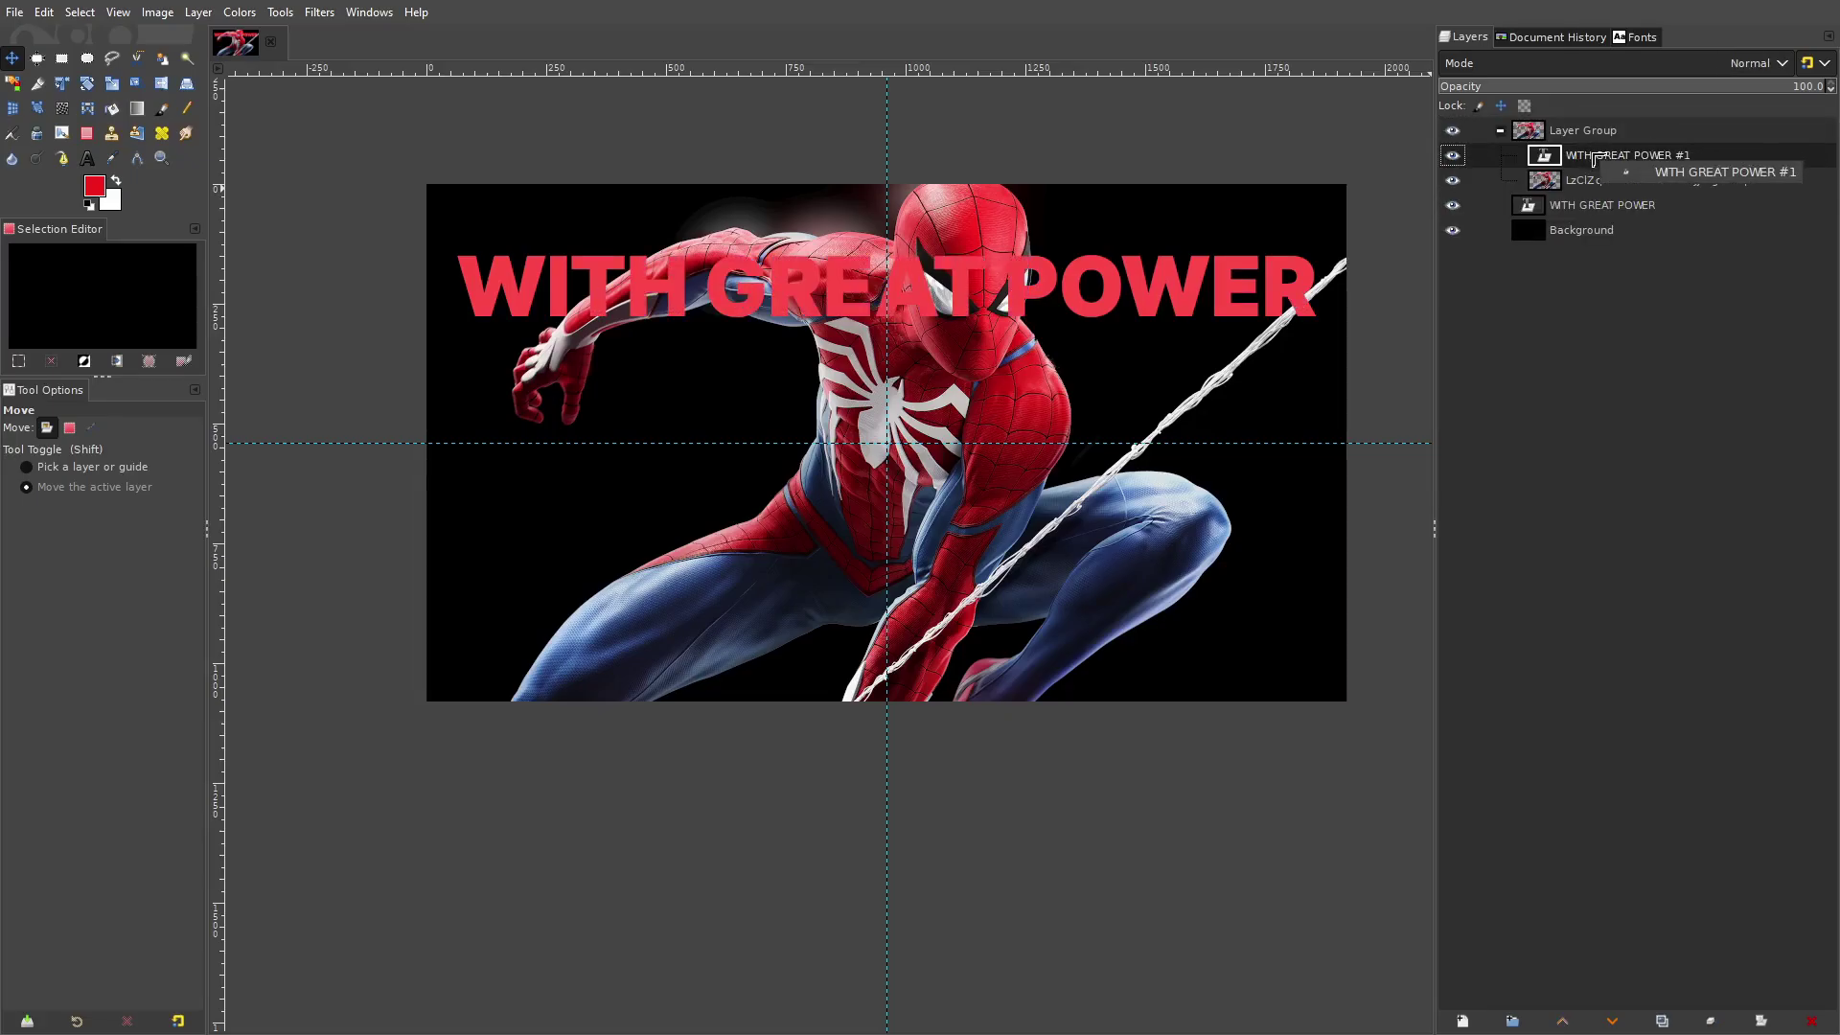
Set WITH GREAT POWER #1 in the group to Hard light and WITH GREAT POWER below it to Normal
{"action": "left_click", "coordinate": [1612, 64]}
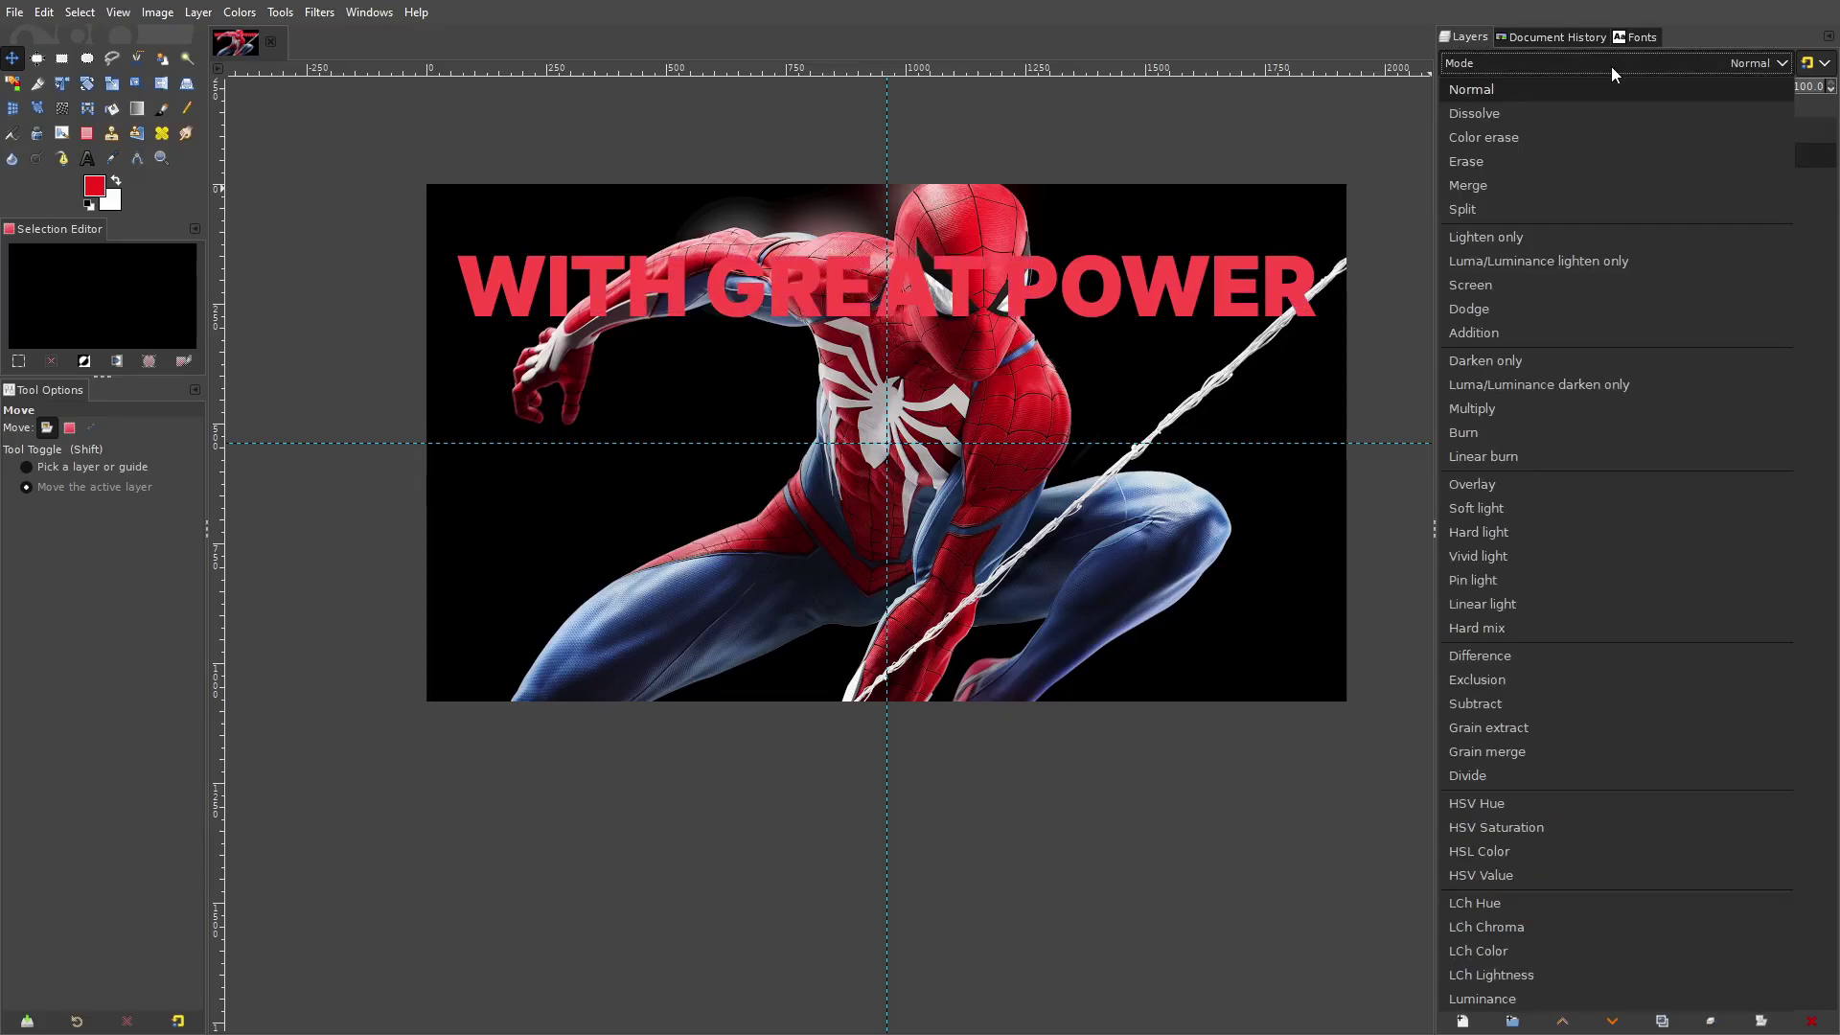
{"action": "left_click", "coordinate": [1548, 534]}
{"action": "left_click", "coordinate": [1618, 208]}
{"action": "left_click", "coordinate": [1556, 61]}
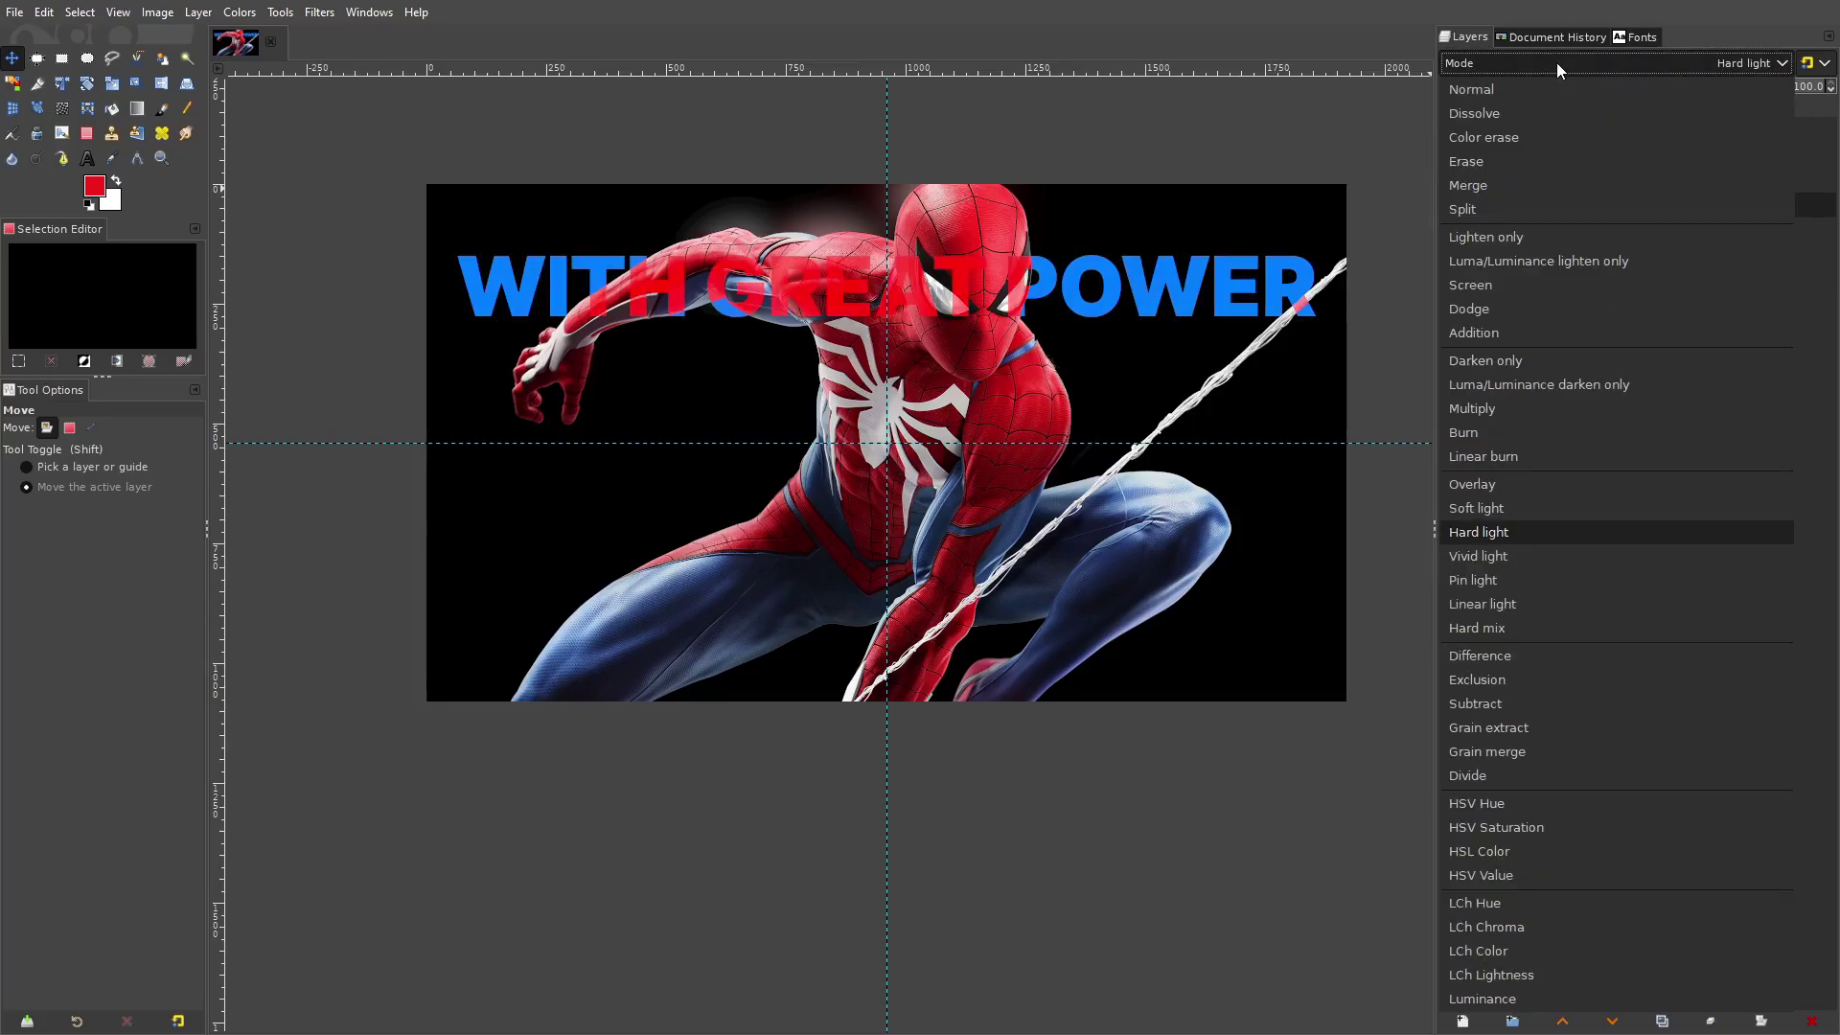
{"action": "left_click", "coordinate": [1551, 88]}
{"action": "scroll", "coordinate": [1060, 333], "scroll_direction": "down", "scroll_amount": 3}
{"action": "scroll", "coordinate": [1031, 309], "scroll_direction": "up", "scroll_amount": 3}
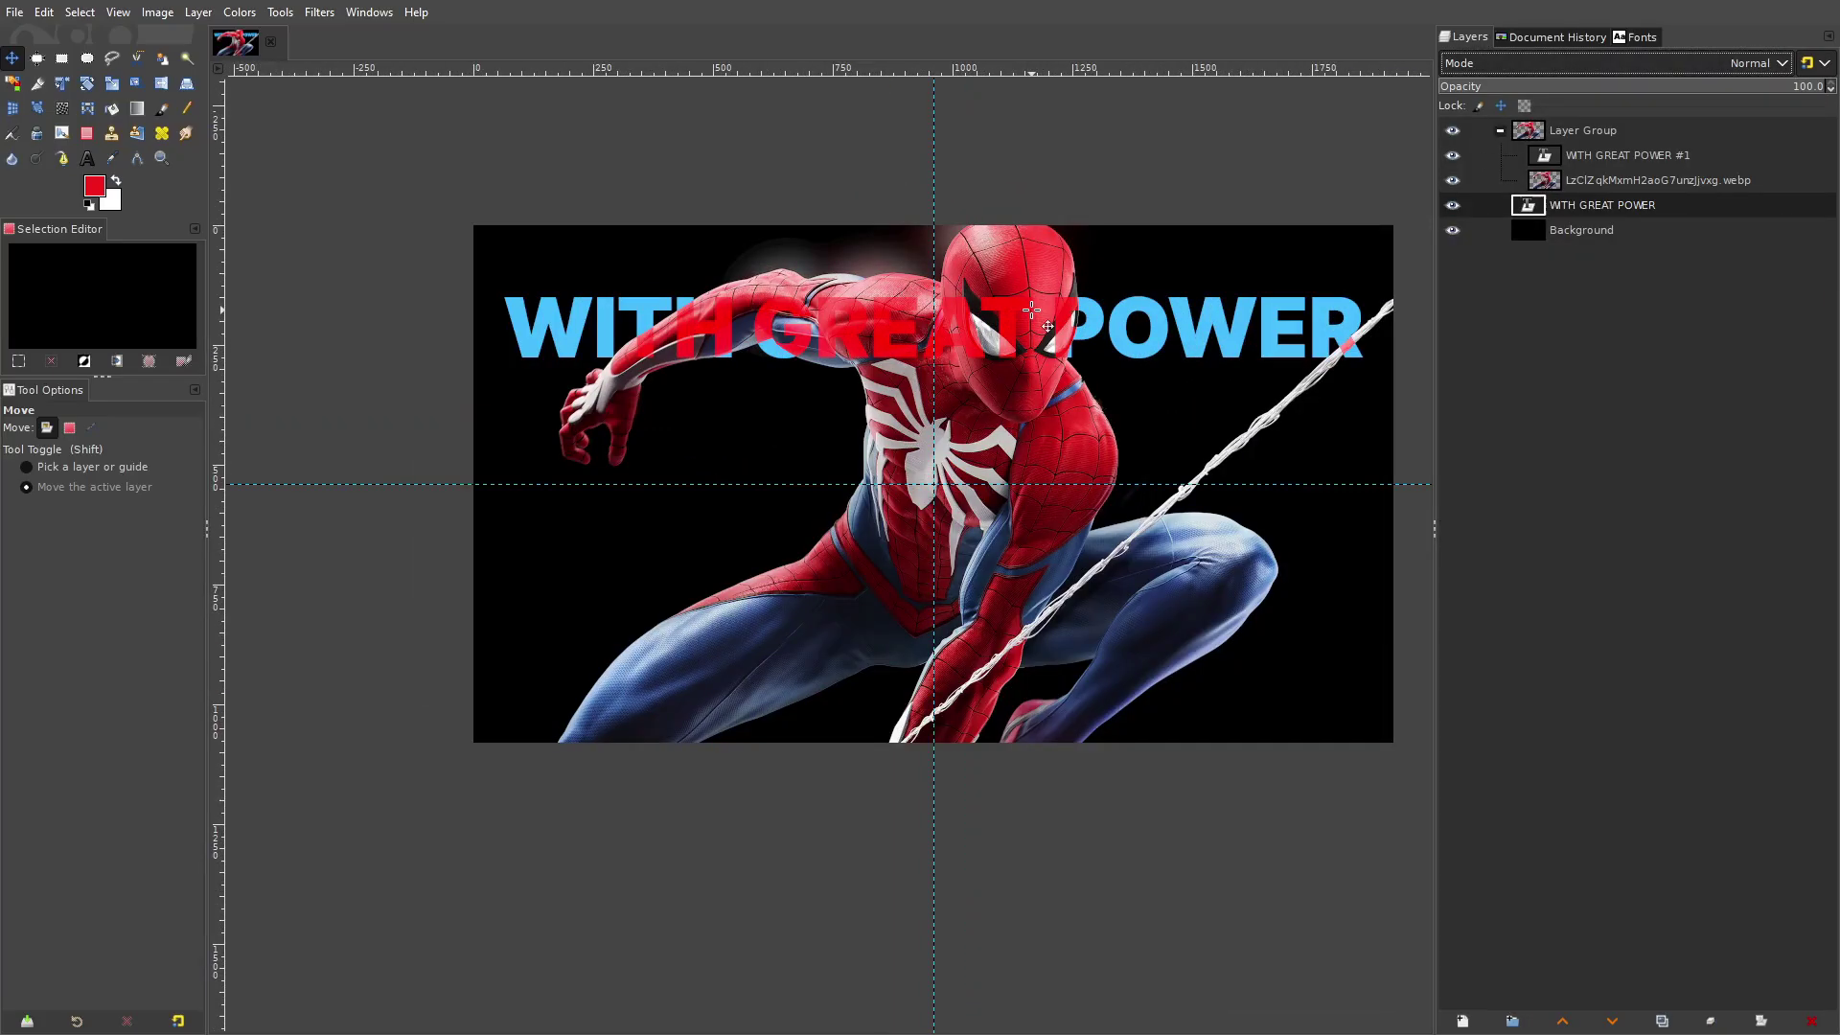
Undo the blend mode changes and the swap of the two text layers
{"action": "key", "text": "ctrl+z"}
{"action": "key", "text": "ctrl+z"}
{"action": "key", "text": "ctrl+z"}
{"action": "key", "text": "ctrl+z"}
{"action": "scroll", "coordinate": [1031, 309], "scroll_direction": "down", "scroll_amount": 4}
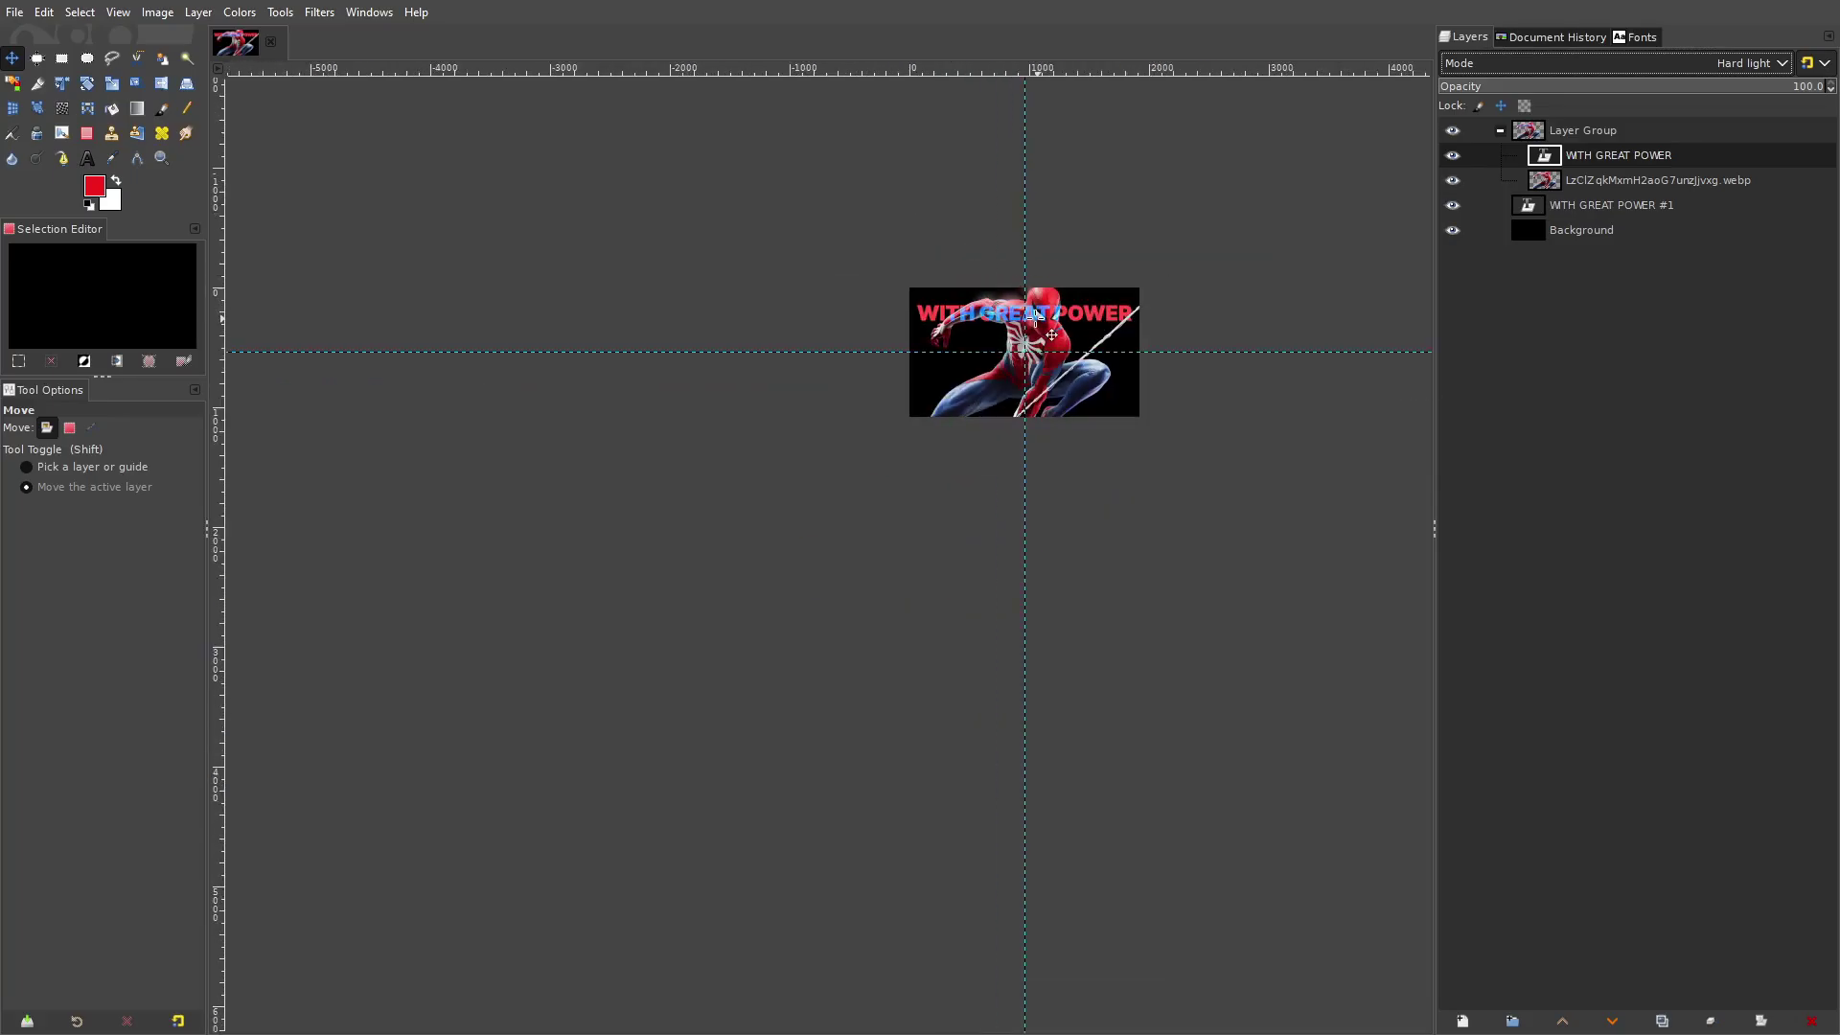
{"action": "scroll", "coordinate": [1043, 305], "scroll_direction": "up", "scroll_amount": 5}
Undo the text move, black background and recolouring, back to the red version with white text over the figure's legs
{"action": "left_click_drag", "start_coordinate": [1261, 329], "coordinate": [1102, 298]}
{"action": "key", "text": "ctrl+z"}
{"action": "key", "text": "ctrl+z"}
{"action": "key", "text": "ctrl+y"}
{"action": "key", "text": "ctrl+y"}
{"action": "key", "text": "ctrl+y"}
{"action": "key", "text": "ctrl+y"}
{"action": "key", "text": "ctrl+y"}
{"action": "key", "text": "ctrl+y"}
{"action": "key", "text": "ctrl+y"}
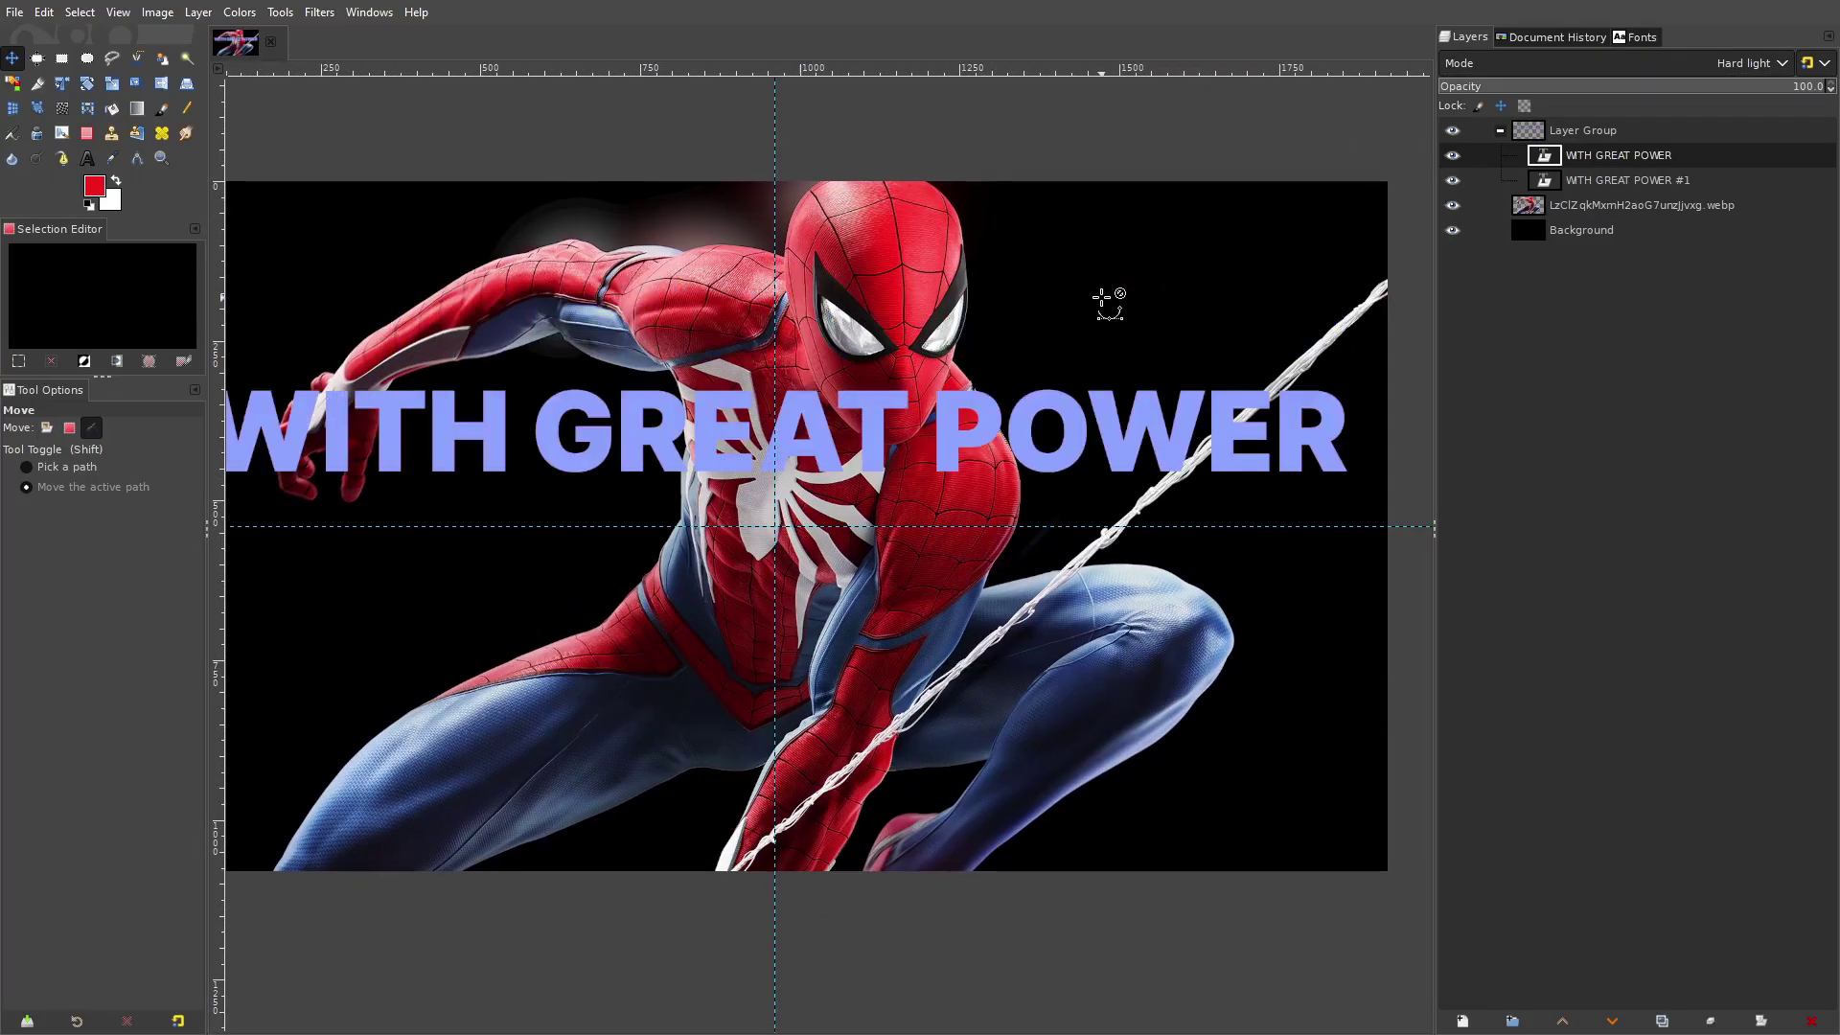
{"action": "scroll", "coordinate": [1088, 327], "scroll_direction": "down", "scroll_amount": 2}
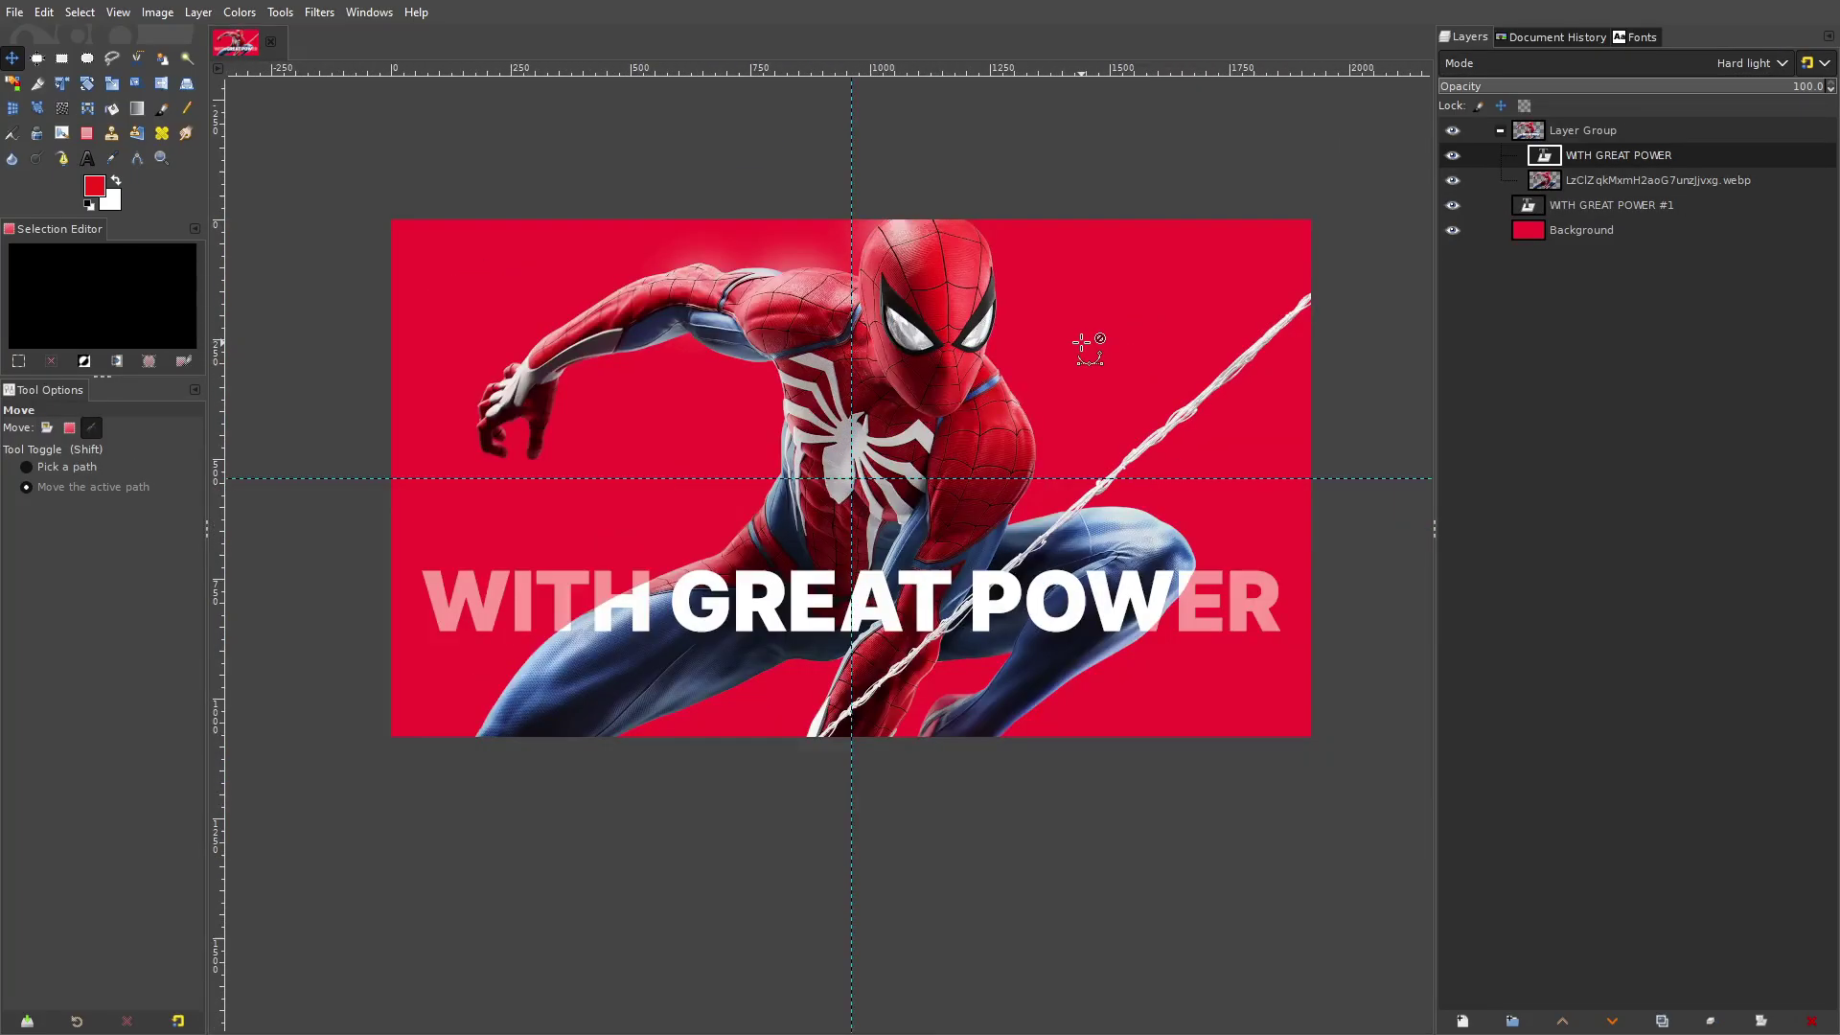
{"action": "left_click_drag", "start_coordinate": [1082, 345], "coordinate": [1122, 378]}
{"action": "scroll", "coordinate": [1105, 372], "scroll_direction": "up", "scroll_amount": 1}
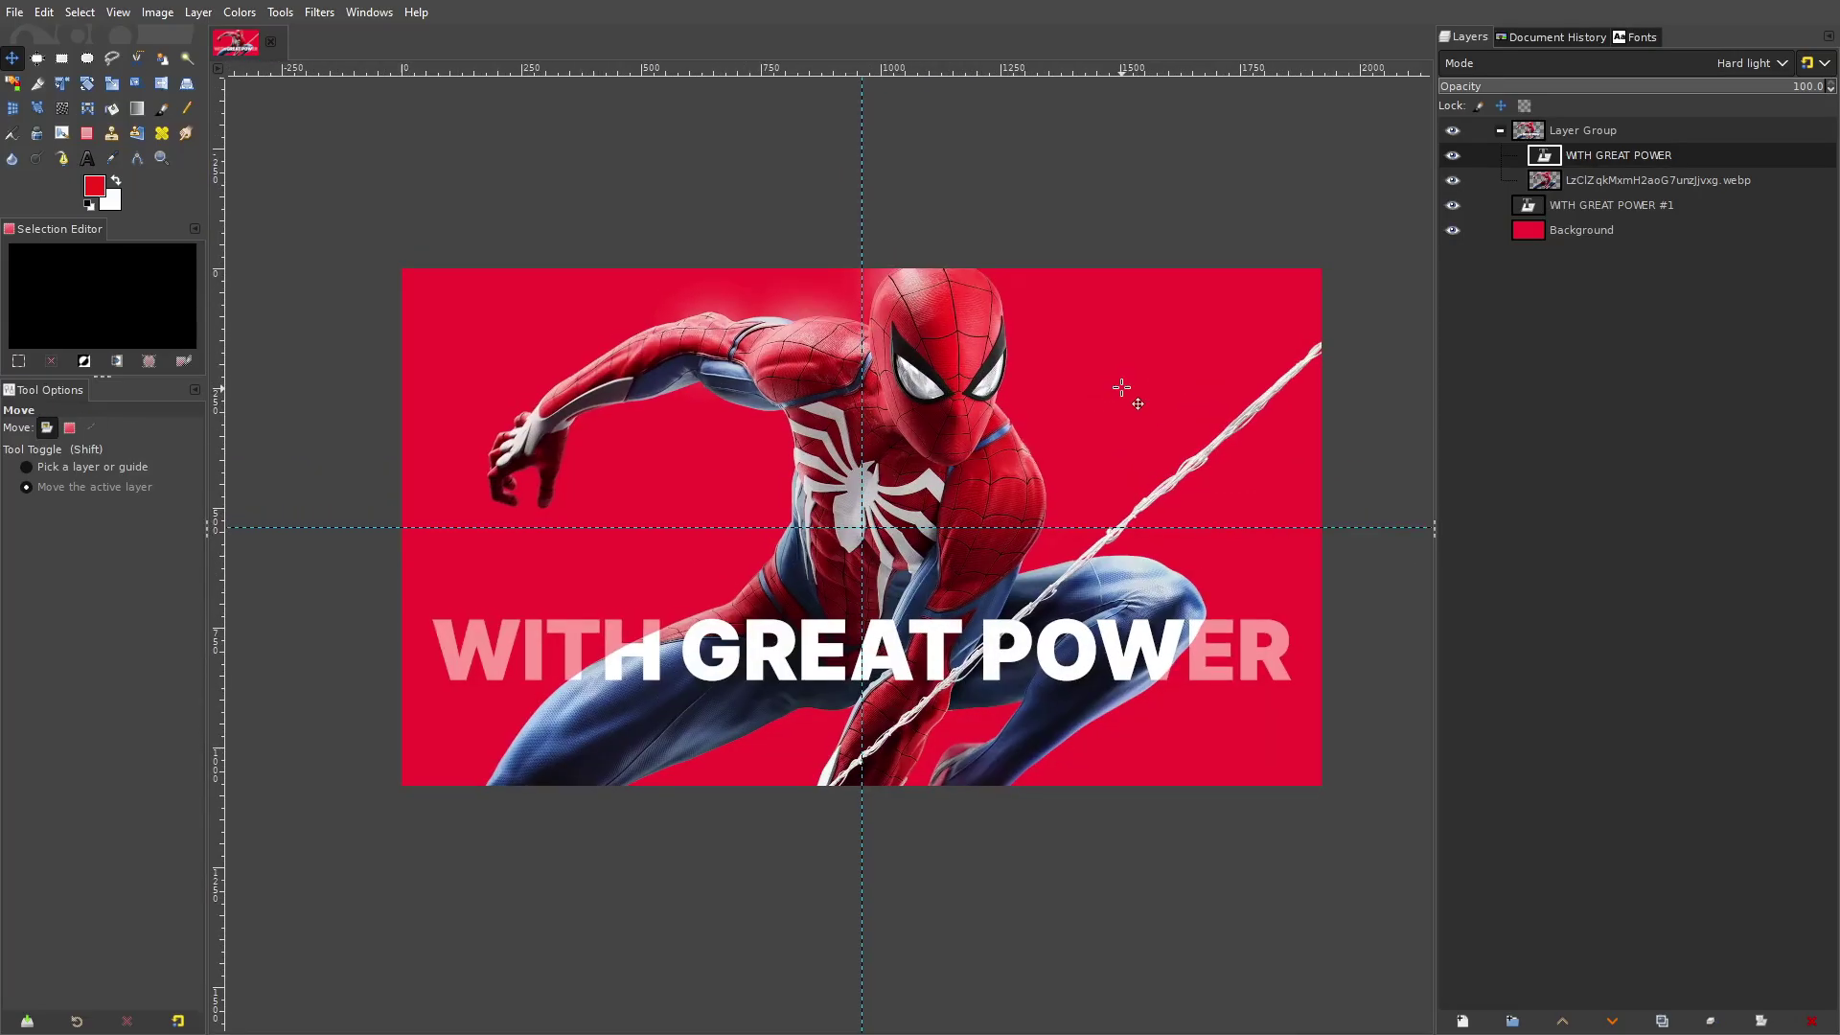